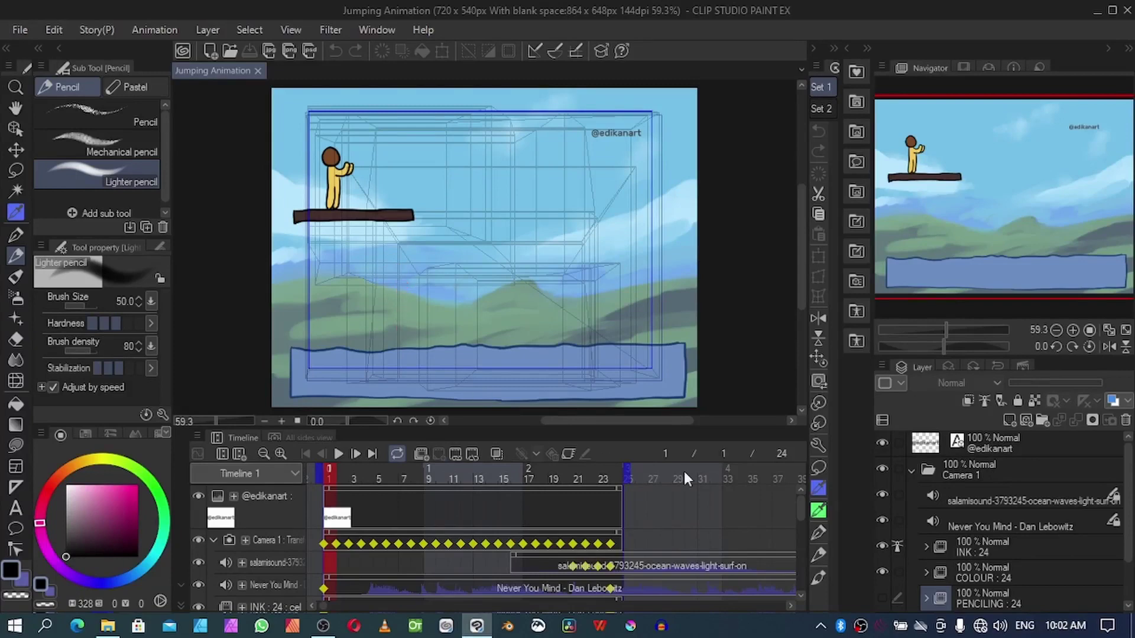
Step: Select the Camera 1 folder and scrub the timeline ahead to preview the jump
left_click(974, 472)
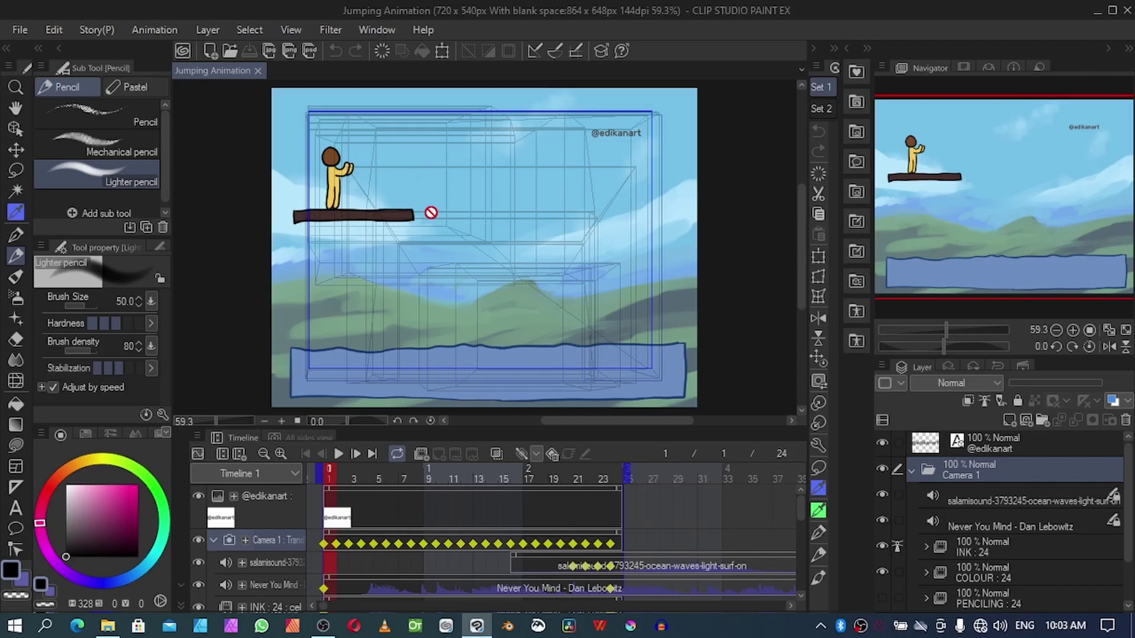
left_click_drag(799, 275, 801, 302)
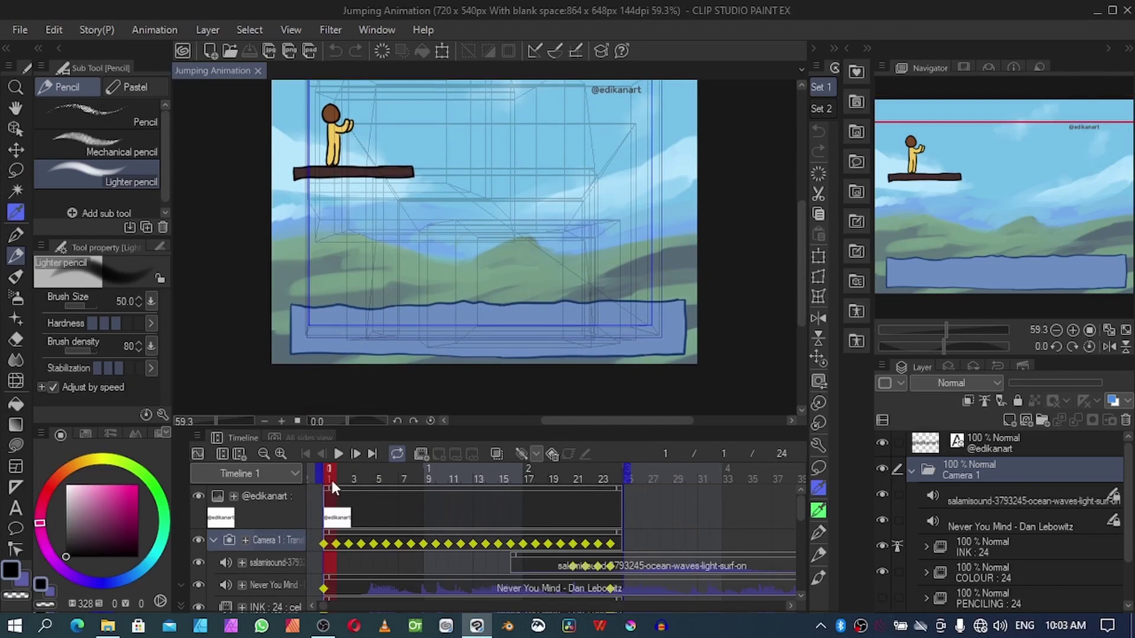
left_click_drag(331, 478, 317, 496)
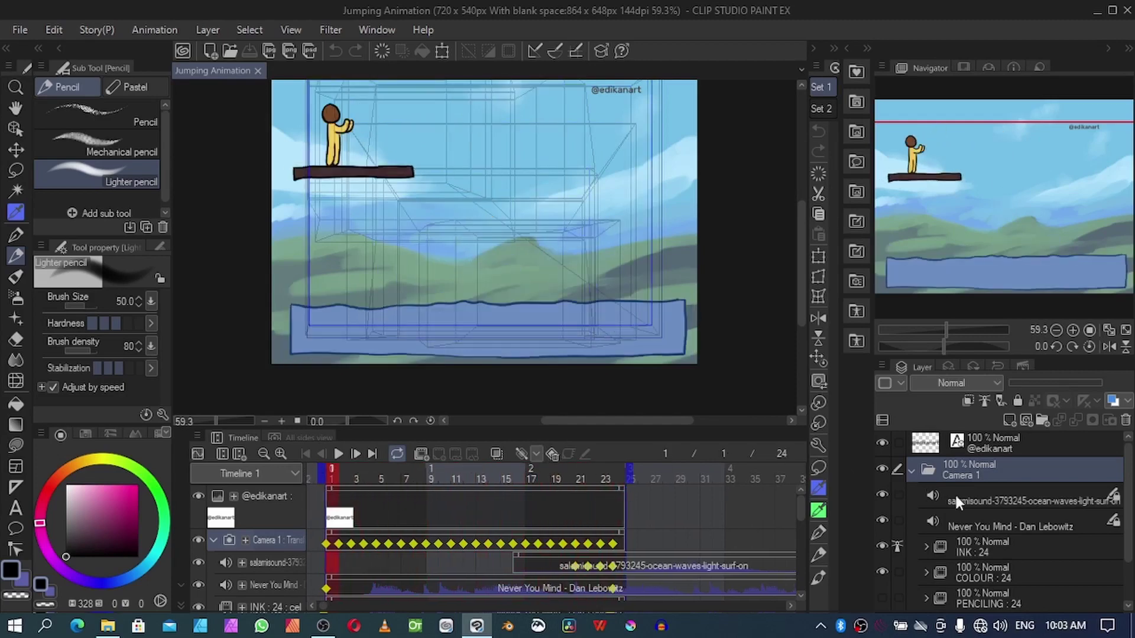
Step: Hide both audio tracks, INK, COLOUR and the Layer 1 sky background; show PENCILING
scroll(934, 506, "down", 2)
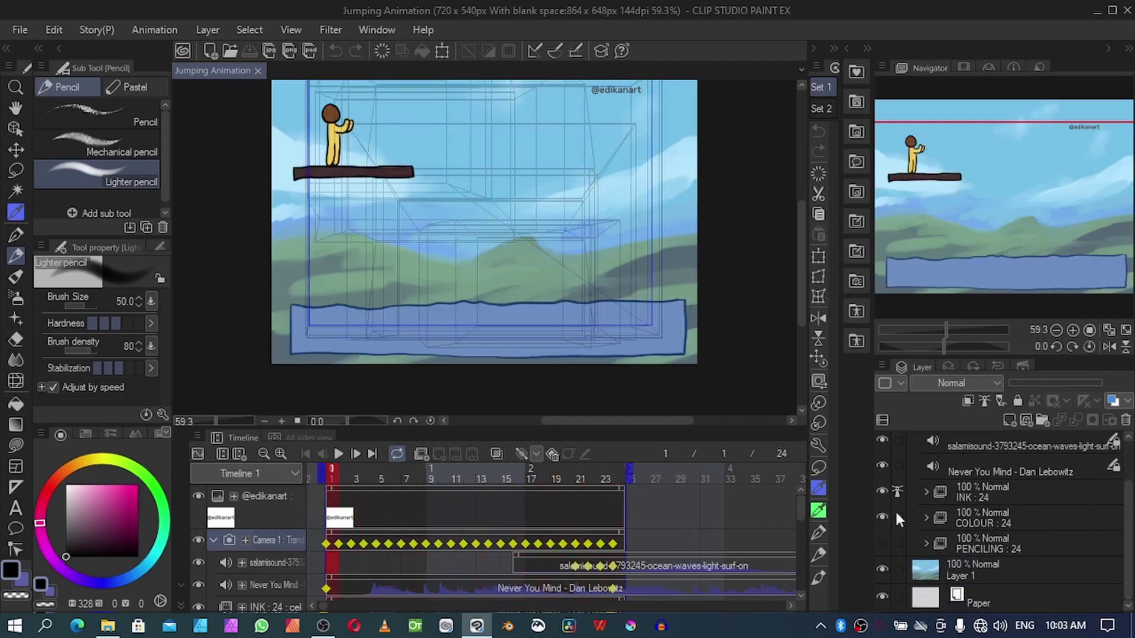
left_click(882, 466)
left_click(882, 440)
left_click(882, 491)
left_click(881, 516)
left_click(881, 543)
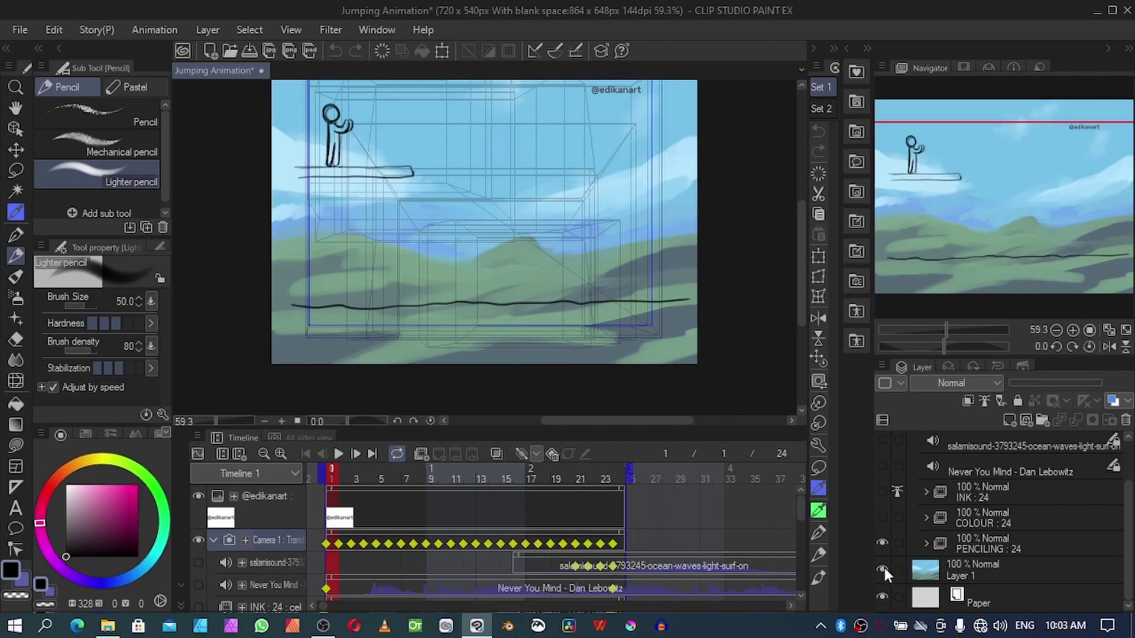
left_click(882, 569)
Step: Expand the PENCILING folder and step through sketch frames 1–4, then back to 3
left_click(959, 544)
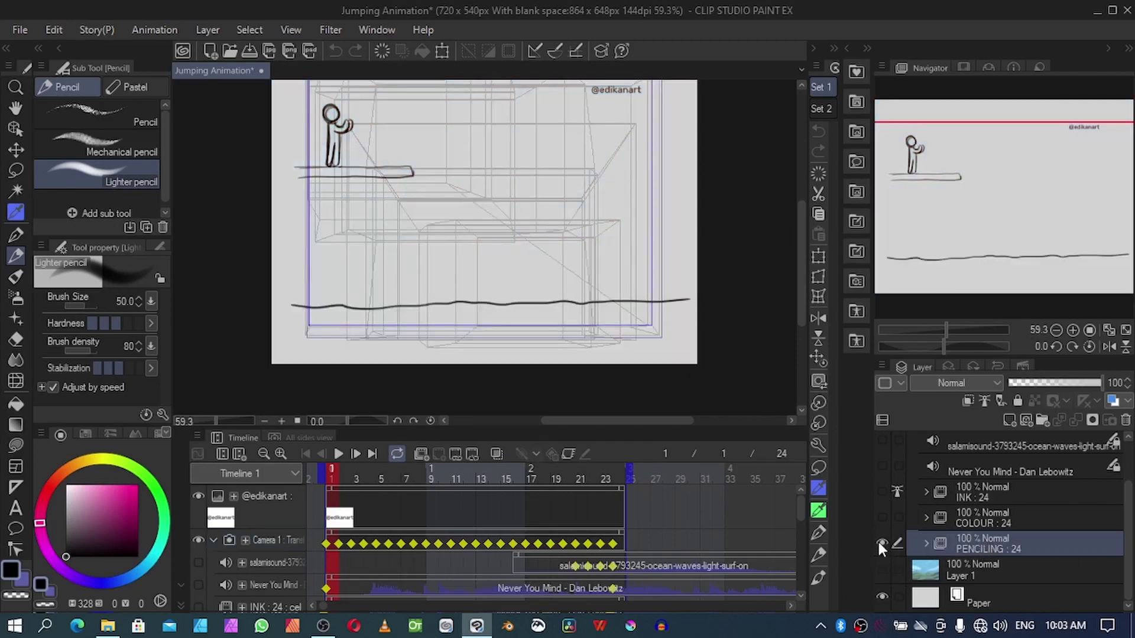
left_click(927, 543)
left_click_drag(1131, 470, 1131, 576)
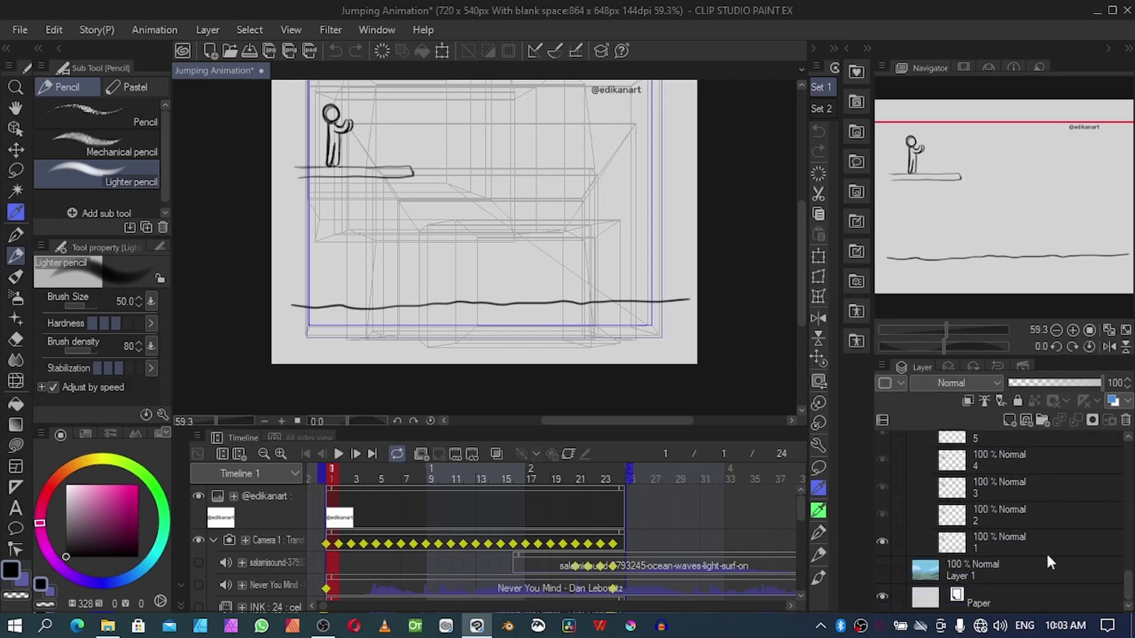
left_click(979, 539)
left_click(991, 513)
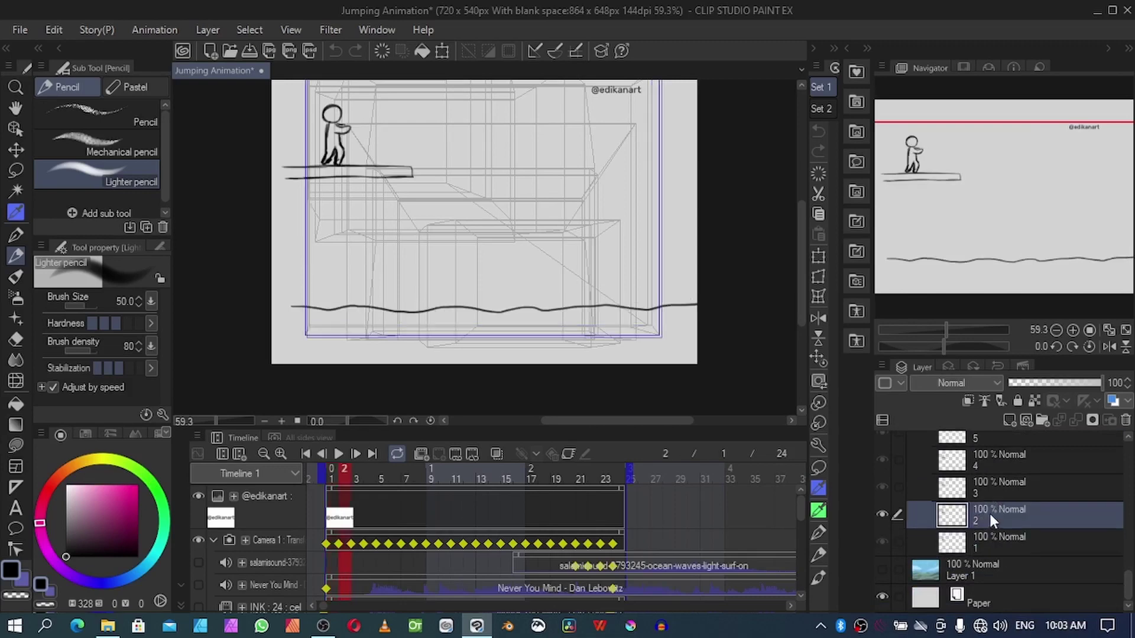
left_click(990, 490)
left_click(976, 464)
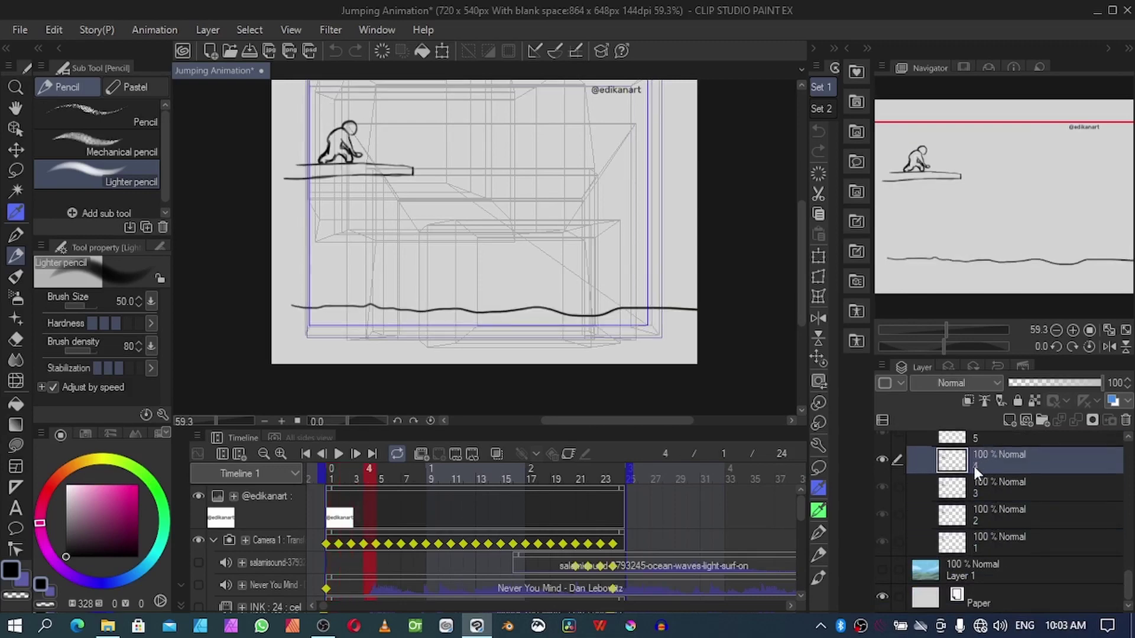
left_click(973, 545)
left_click(970, 518)
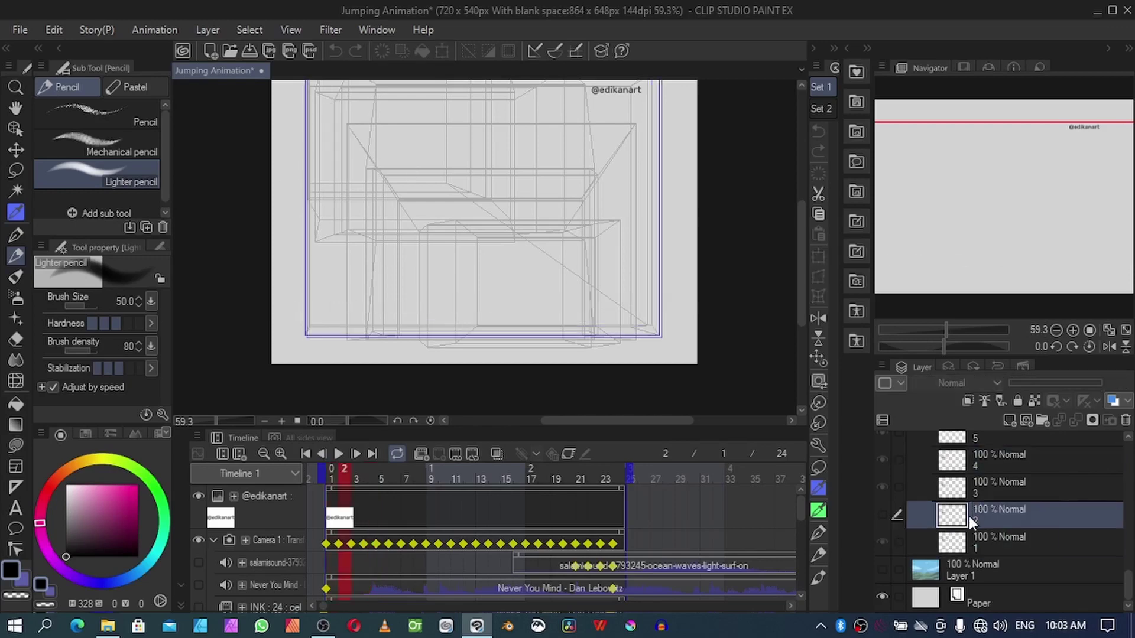
left_click(977, 488)
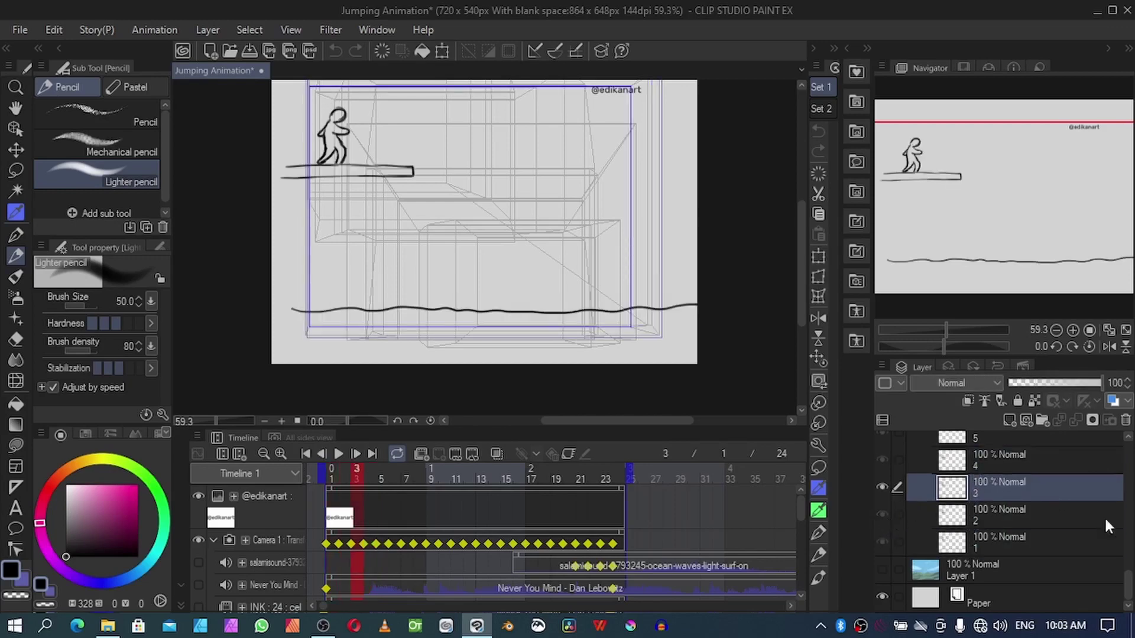
Step: Collapse PENCILING and scrub the timeline from frame 2 through the later jump frames
left_click_drag(1127, 591, 1108, 467)
left_click(924, 528)
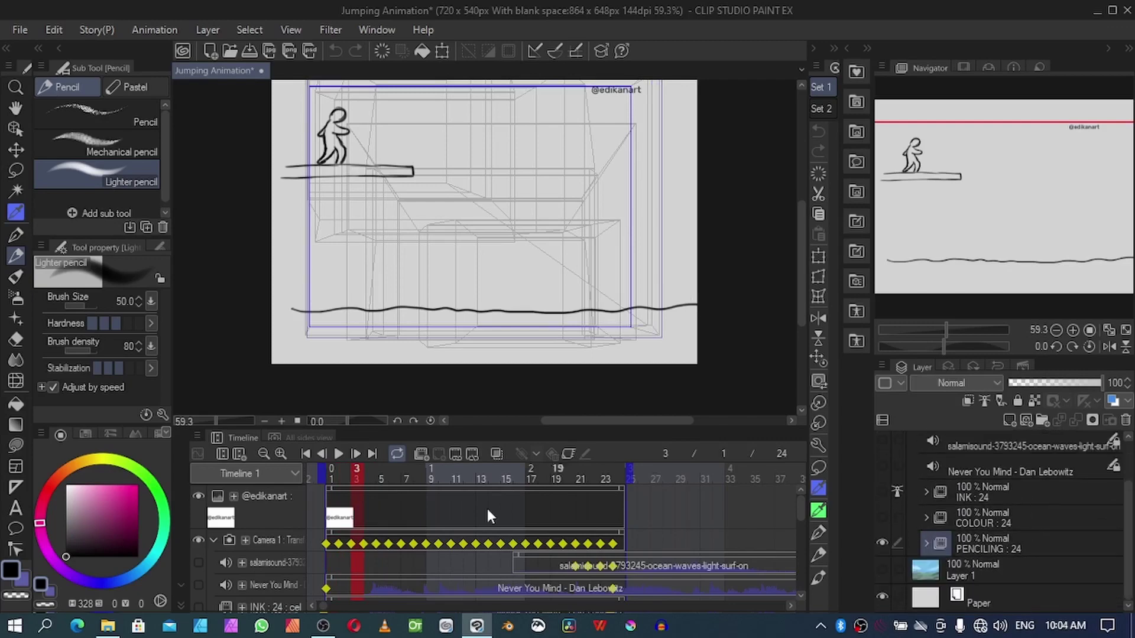
left_click(342, 473)
left_click_drag(324, 474, 595, 474)
Step: Turn on the INK and COLOUR layers, hide PENCILING, and briefly expand the COLOUR folder
scroll(947, 485, "up", 2)
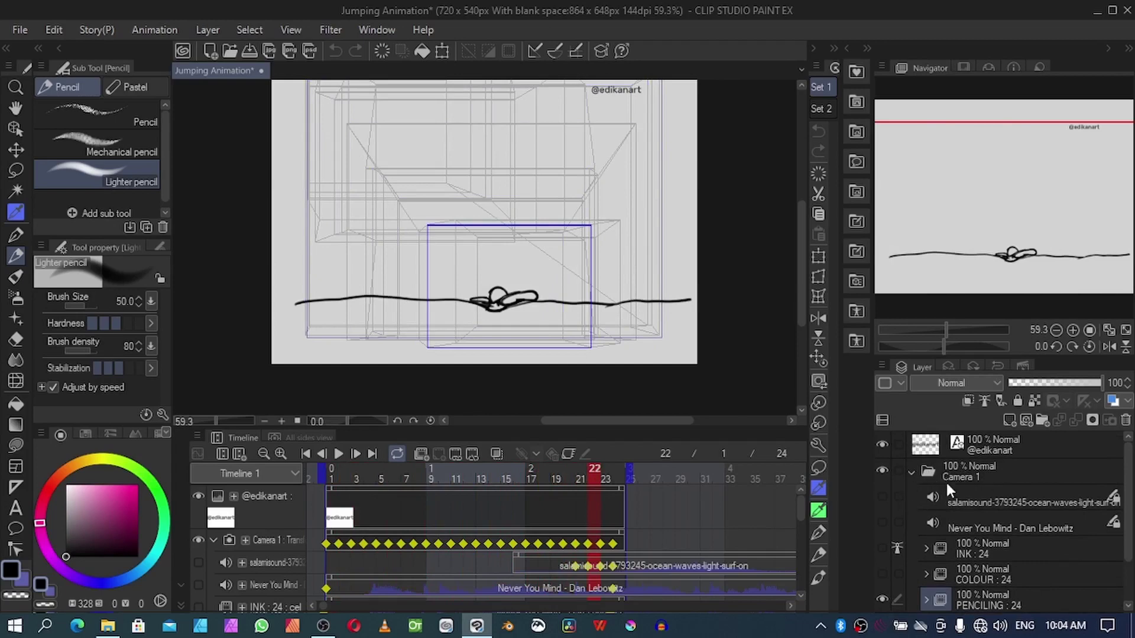
scroll(957, 485, "down", 2)
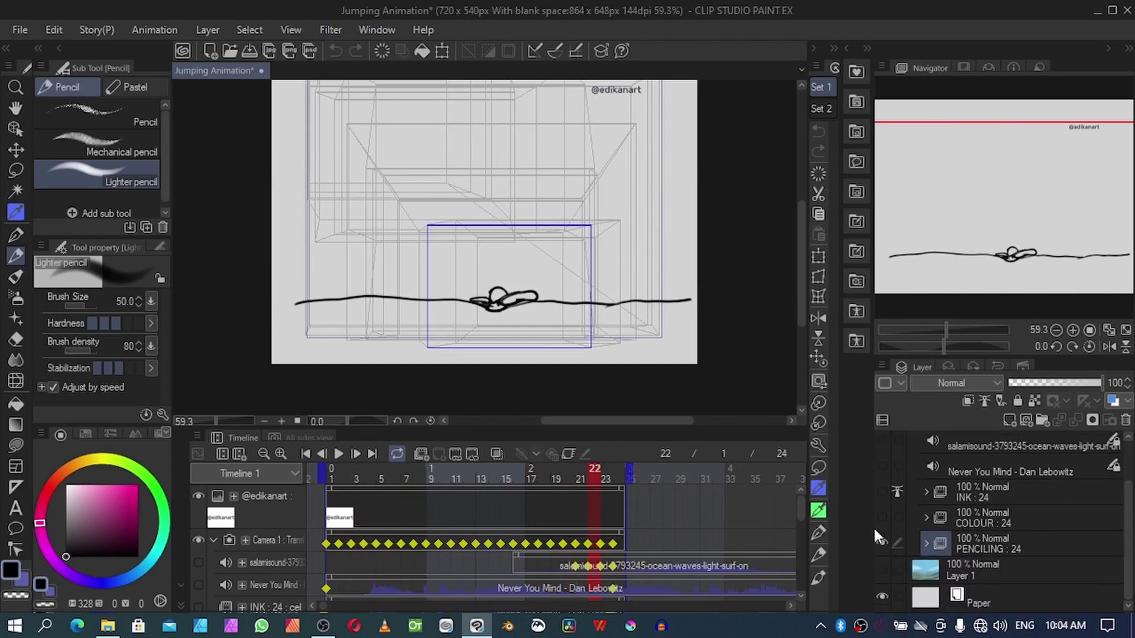
left_click(882, 518)
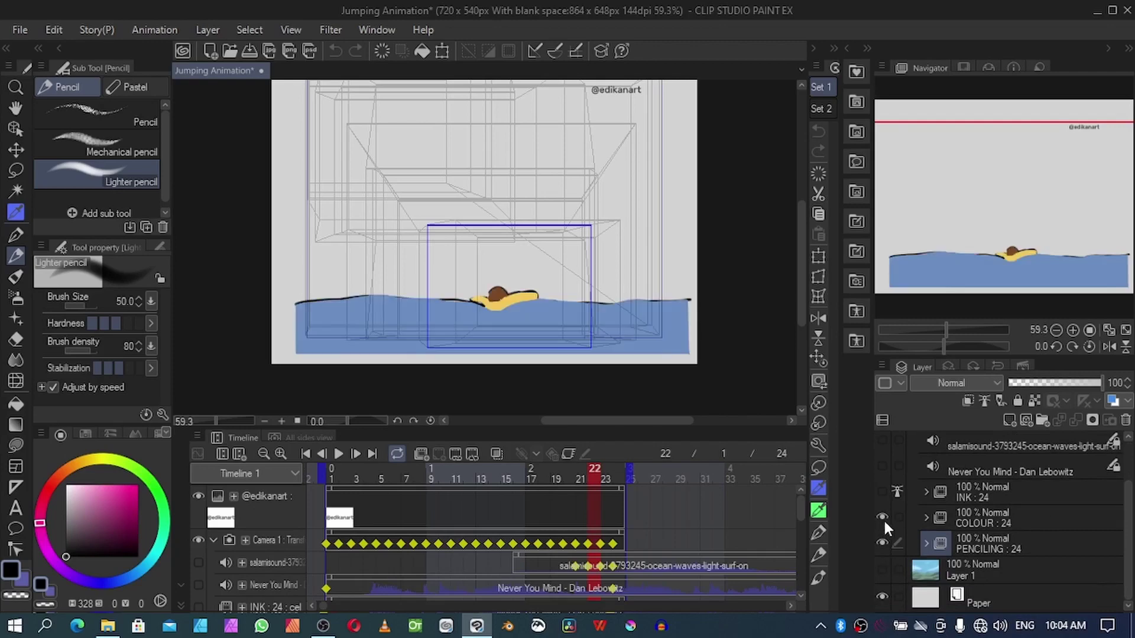
left_click(881, 517)
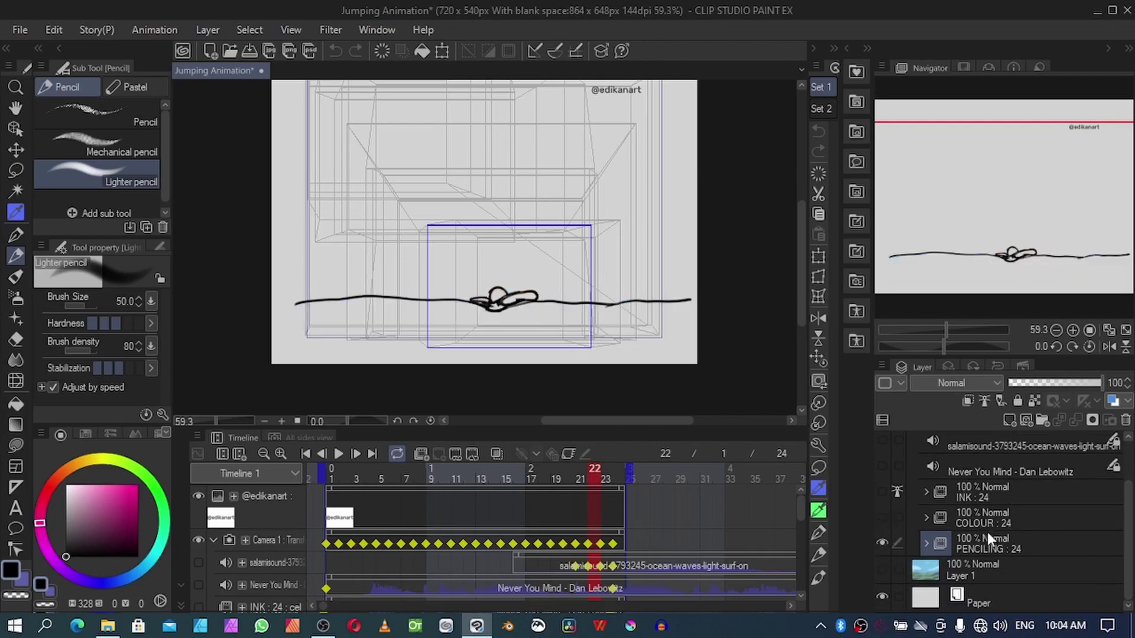
left_click(879, 492)
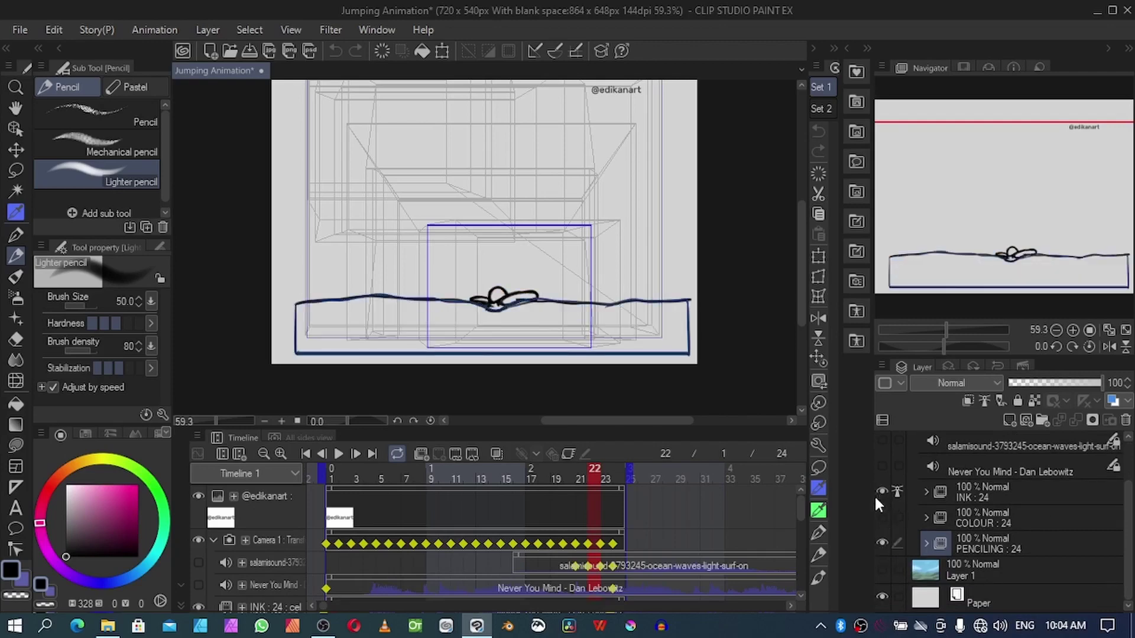
left_click(879, 540)
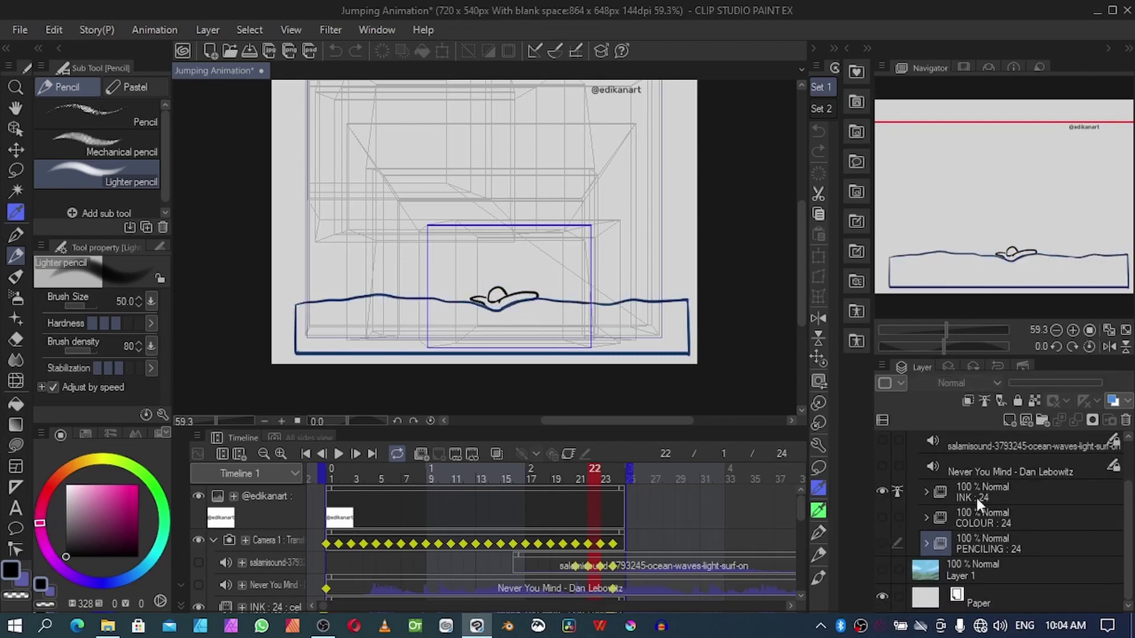
left_click(881, 517)
left_click(926, 517)
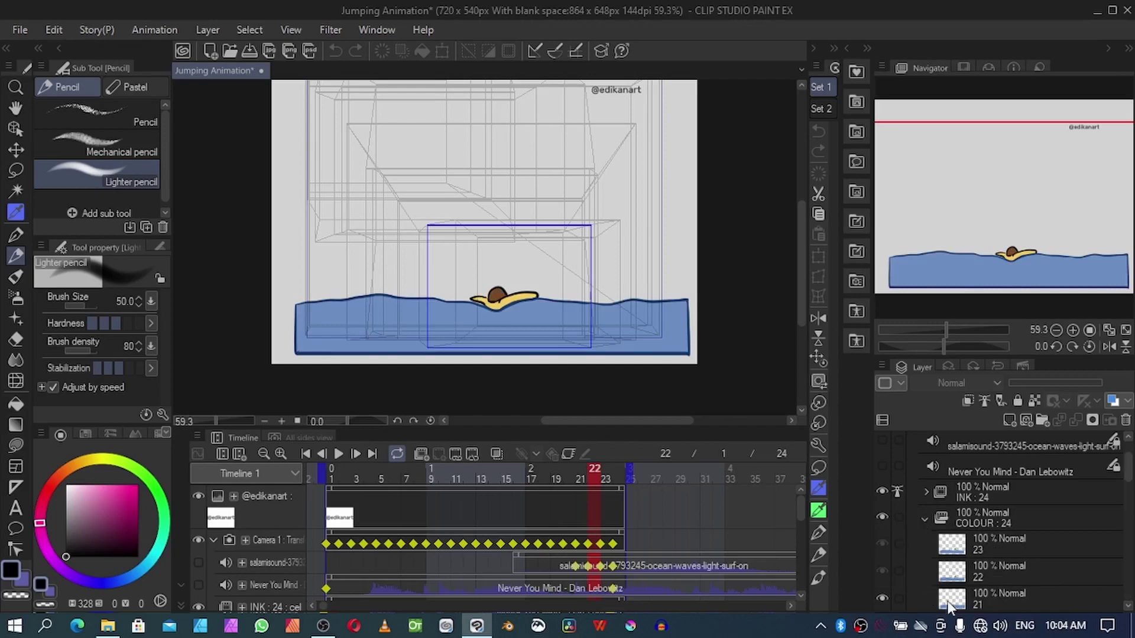
left_click(924, 519)
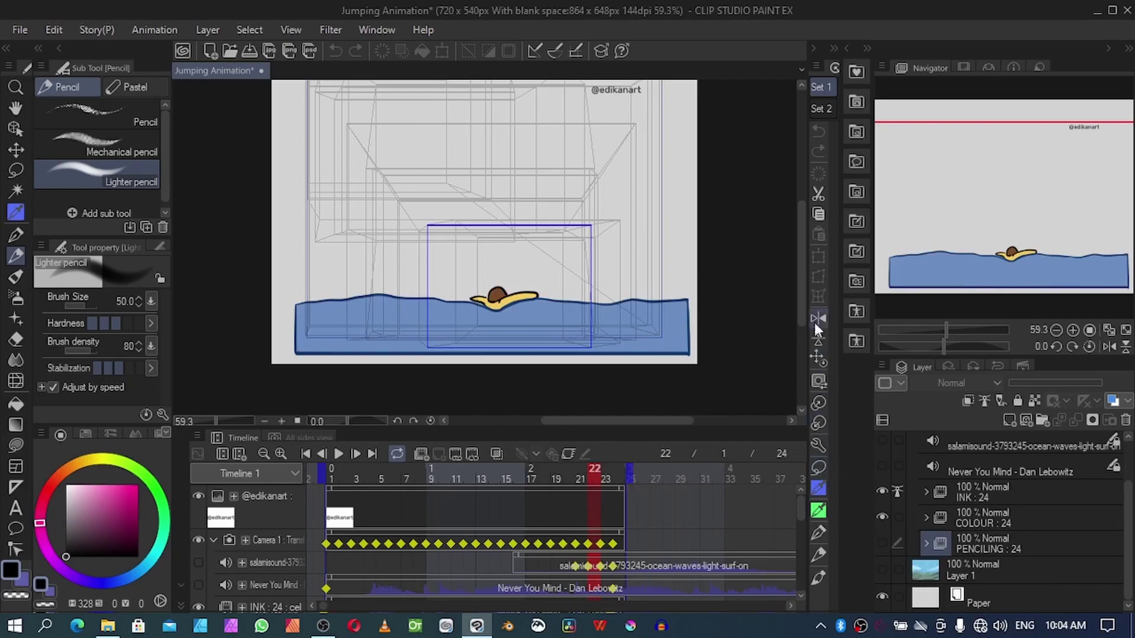
mouse_move(801, 290)
left_mouse_down()
mouse_move(801, 243)
mouse_move(803, 362)
mouse_move(796, 282)
left_mouse_up()
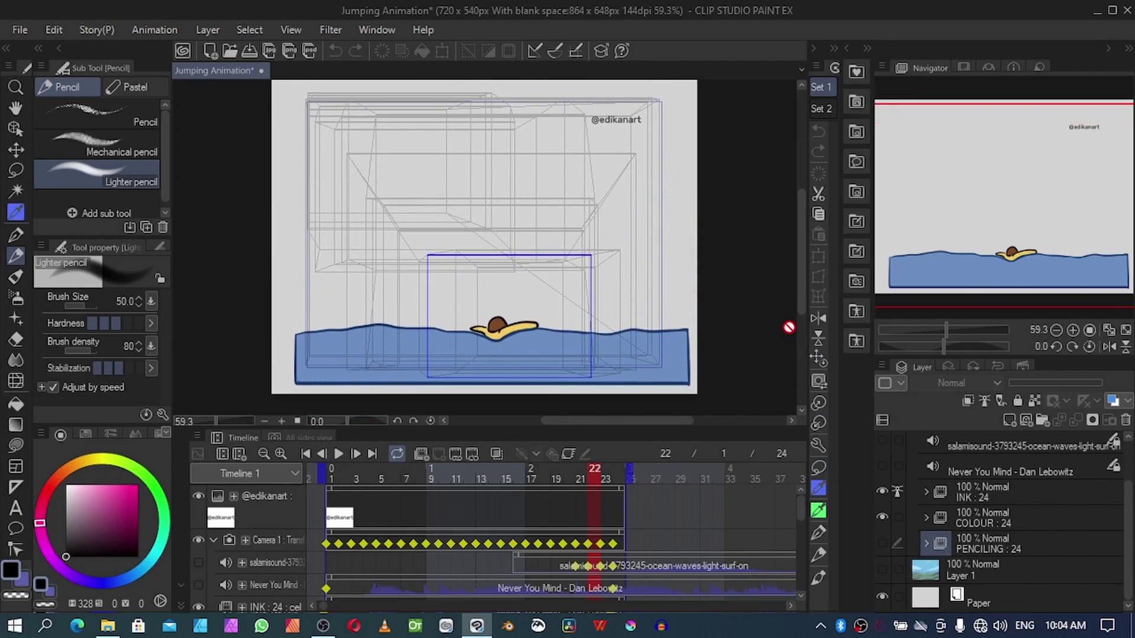
Step: Change the frame rate to 24 fps via Animation > Timeline, accept the warning, and play it
left_click(145, 30)
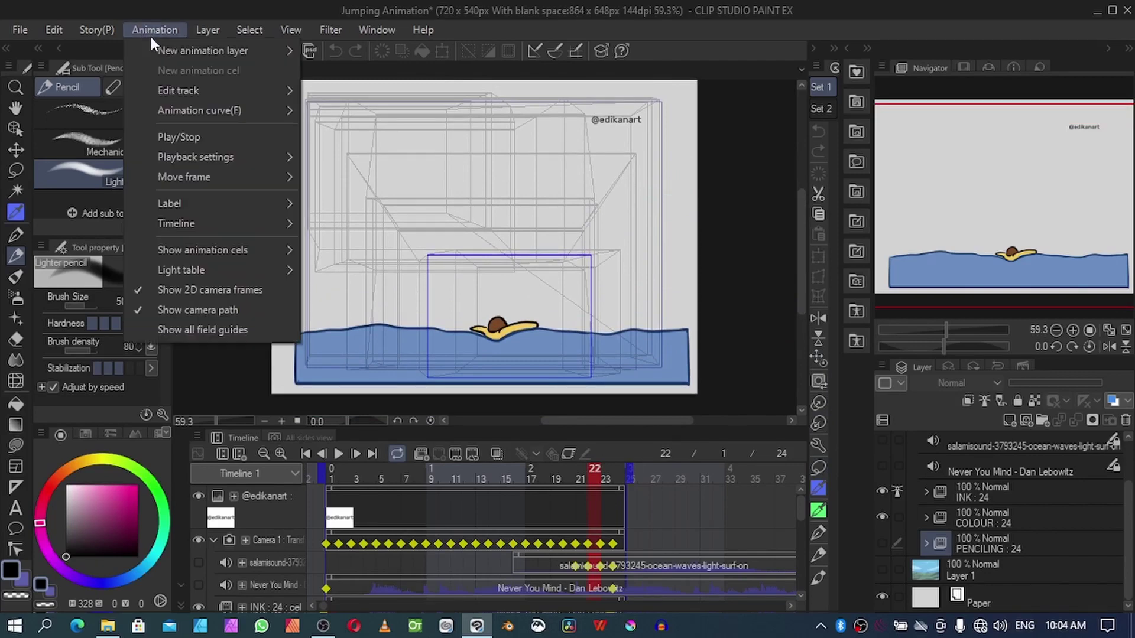
mouse_move(246, 157)
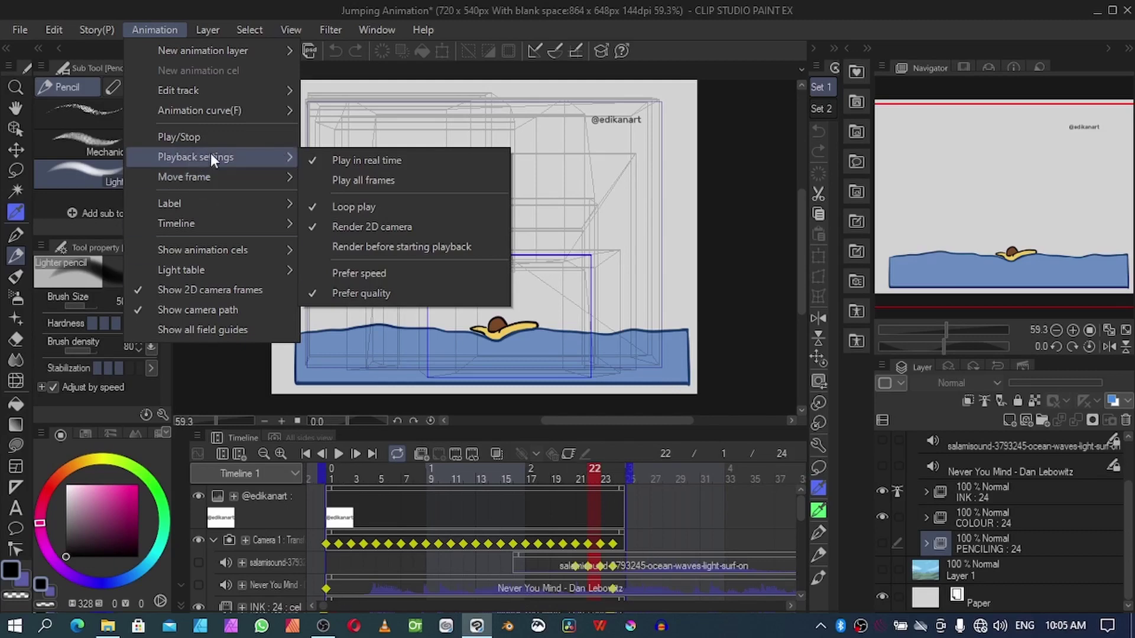
mouse_move(236, 225)
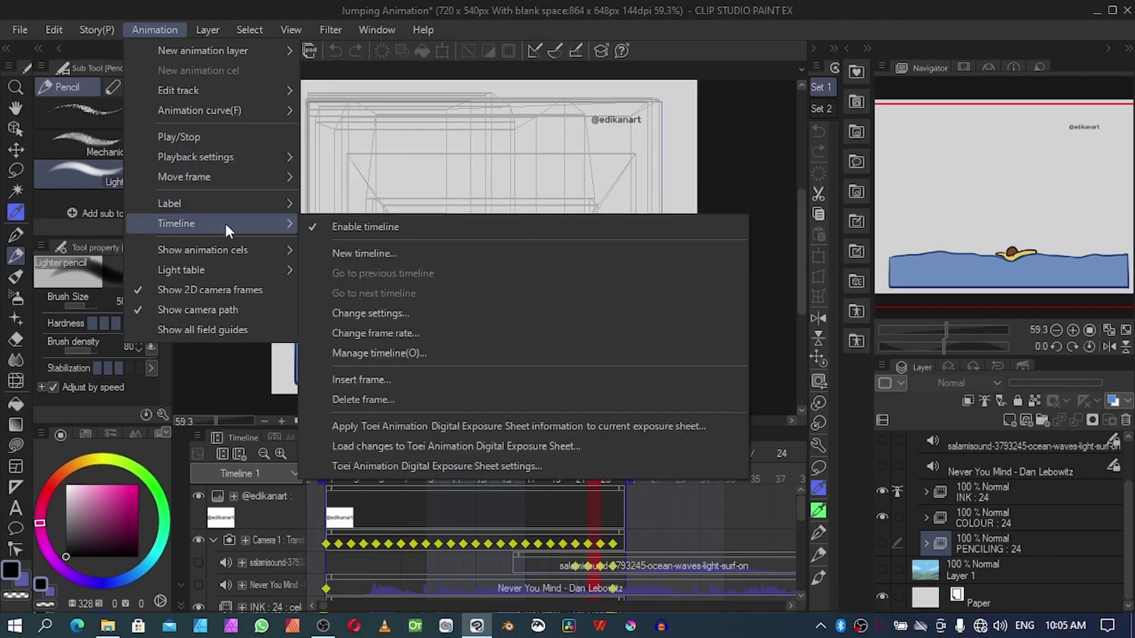
left_click(396, 334)
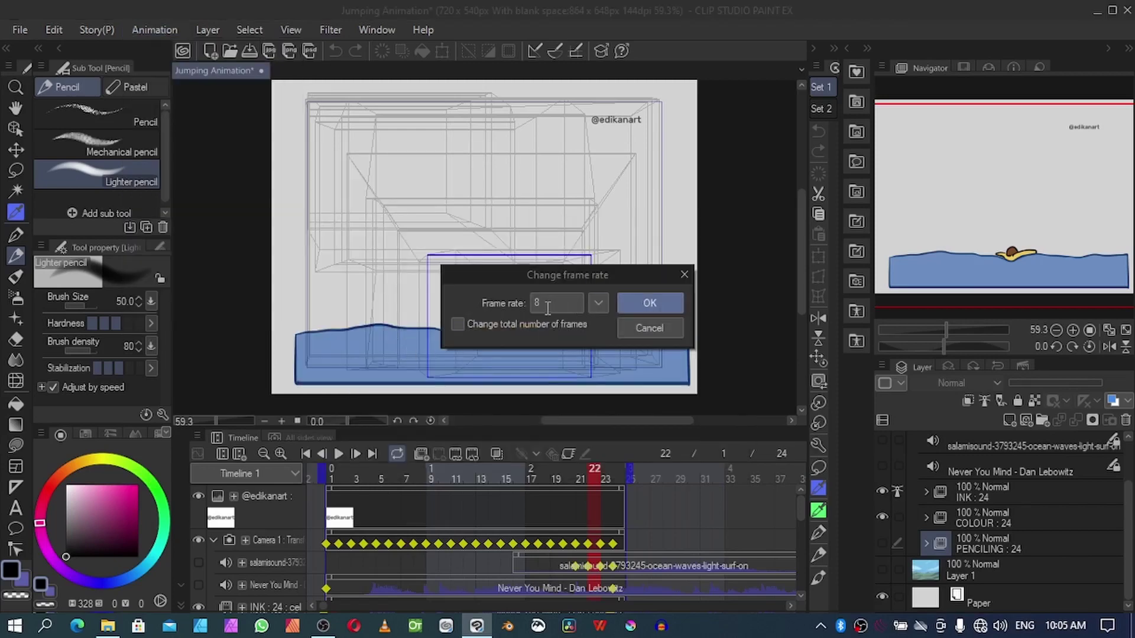
left_click(599, 304)
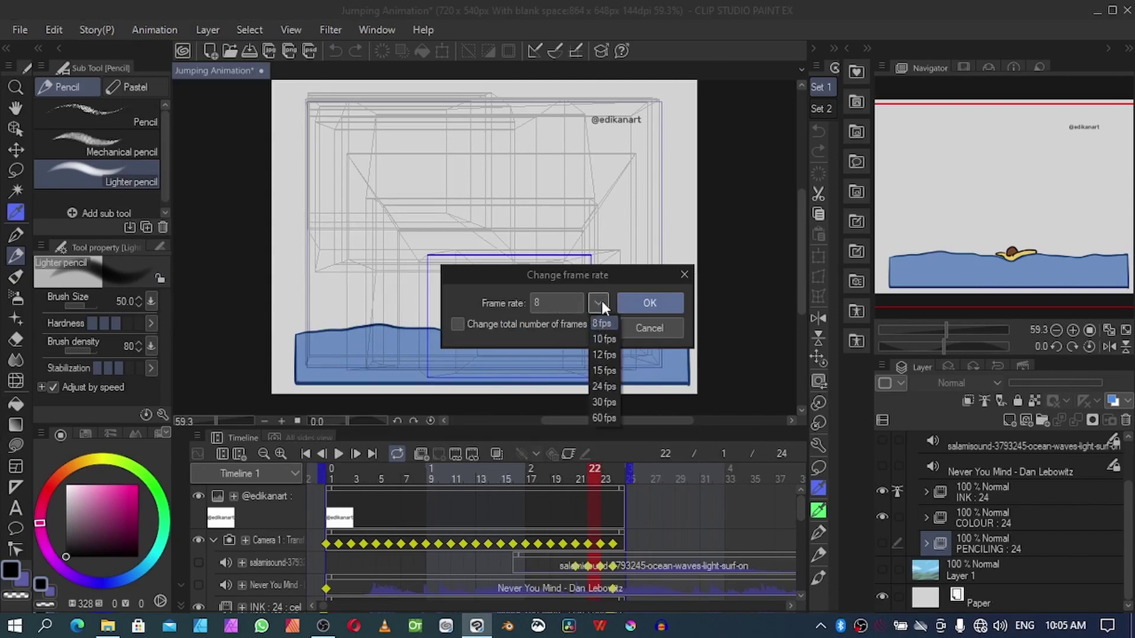
left_click(604, 387)
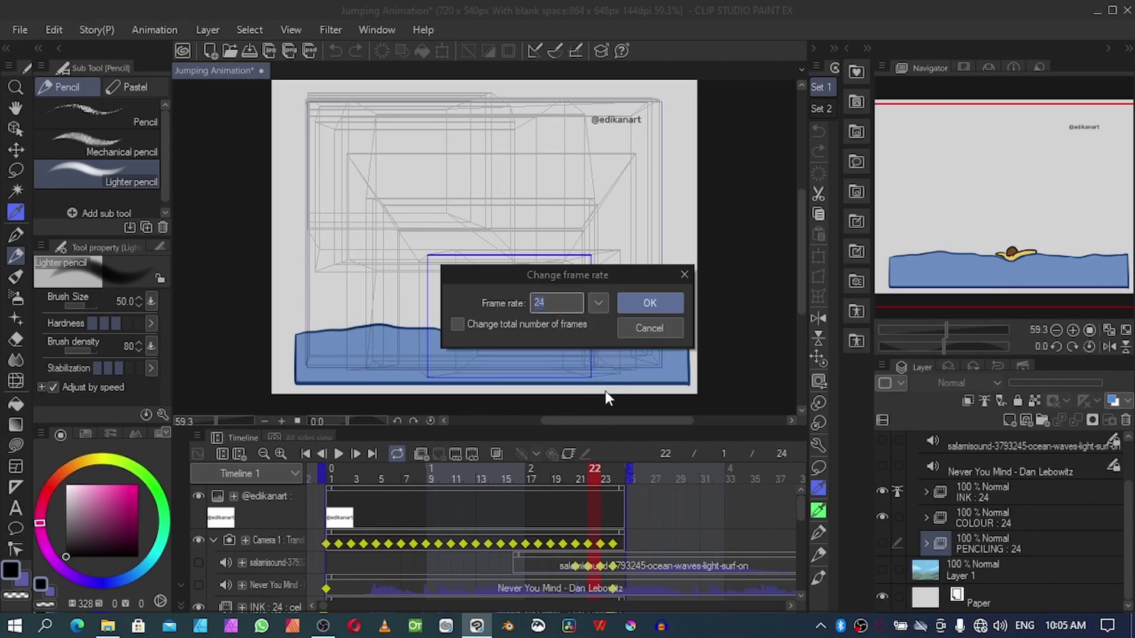
left_click(652, 303)
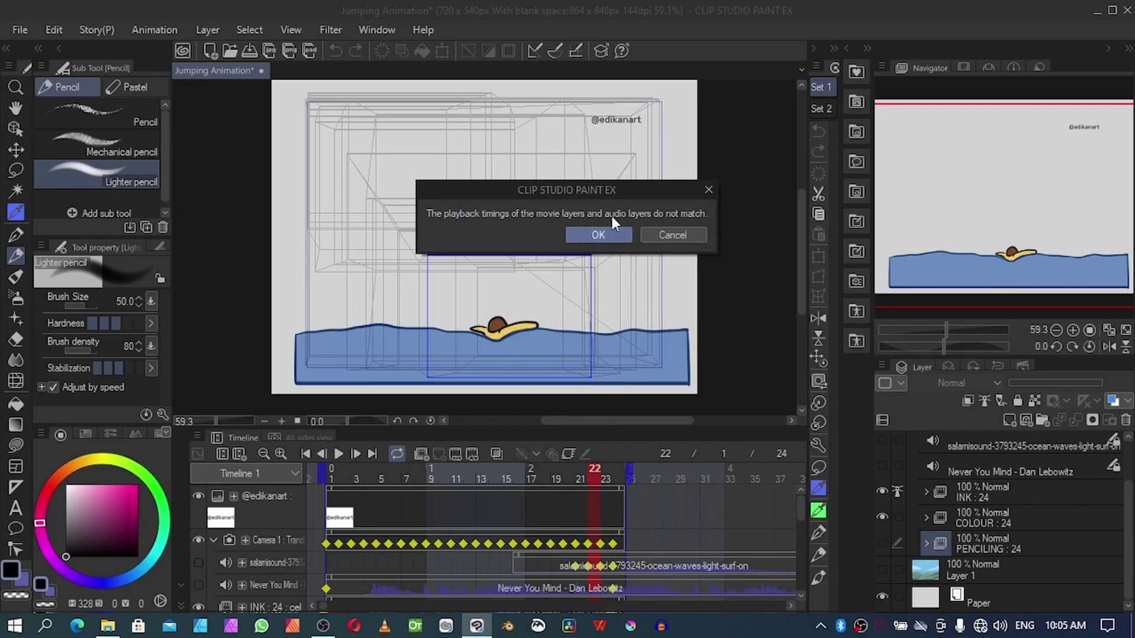
left_click(598, 235)
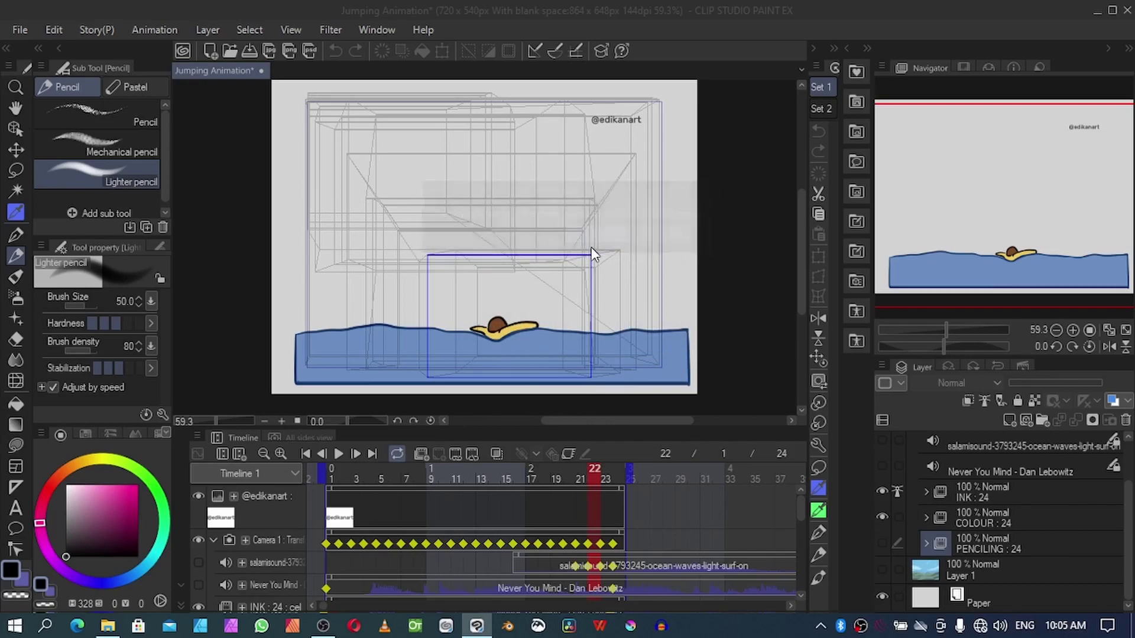
left_click(340, 460)
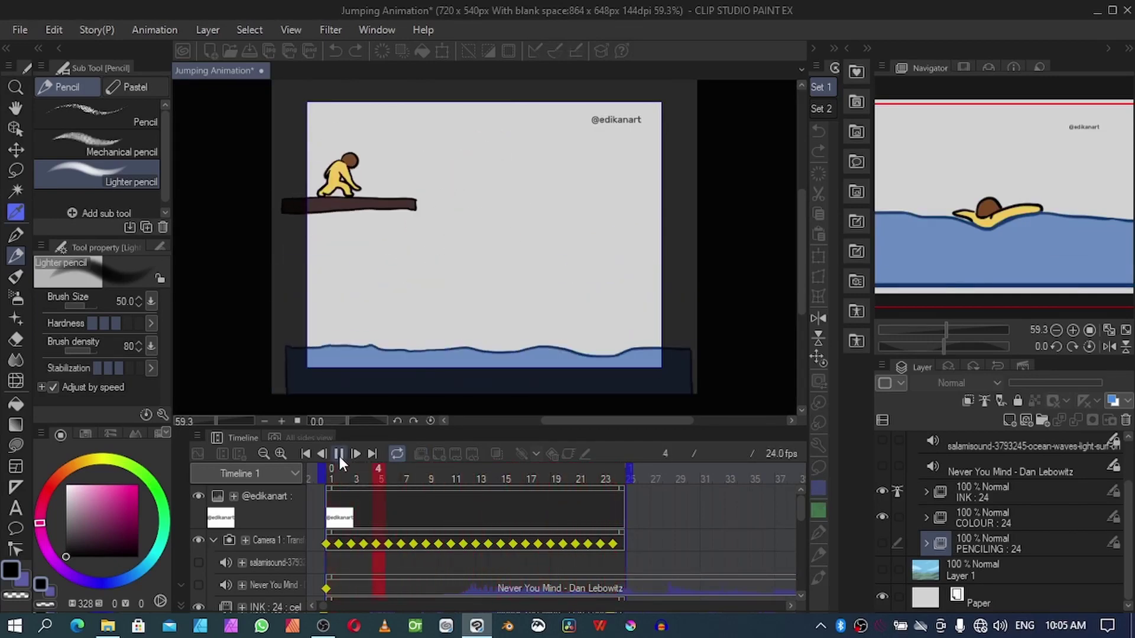
Step: Stop playback, undo to restore the ocean-waves audio, and replay until frame 21
left_click(338, 456)
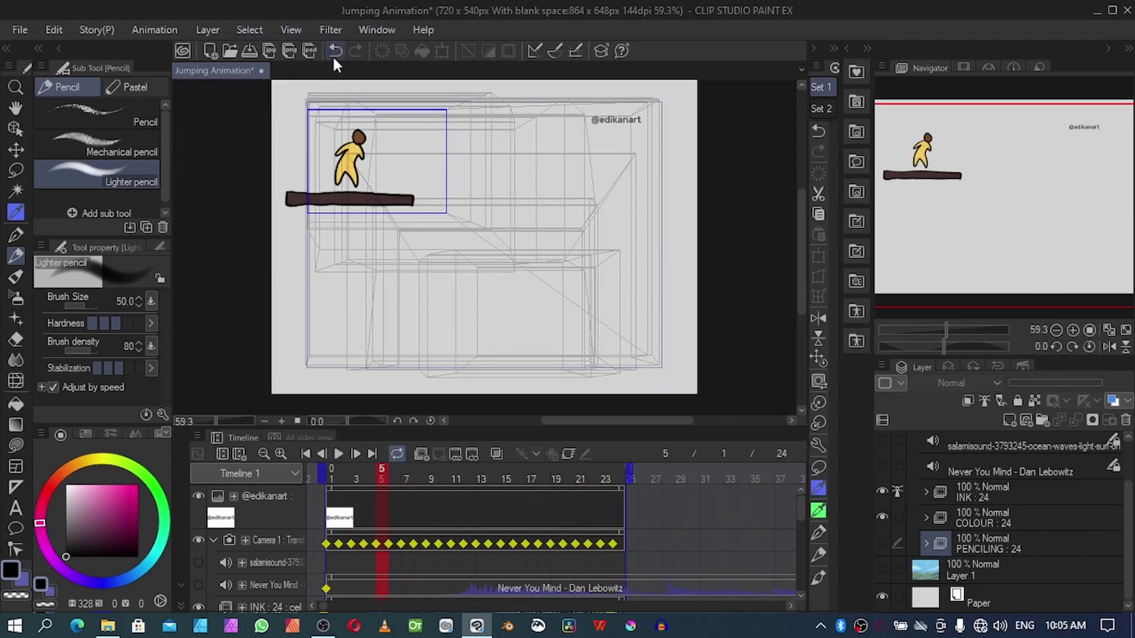
left_click(333, 55)
left_click(337, 456)
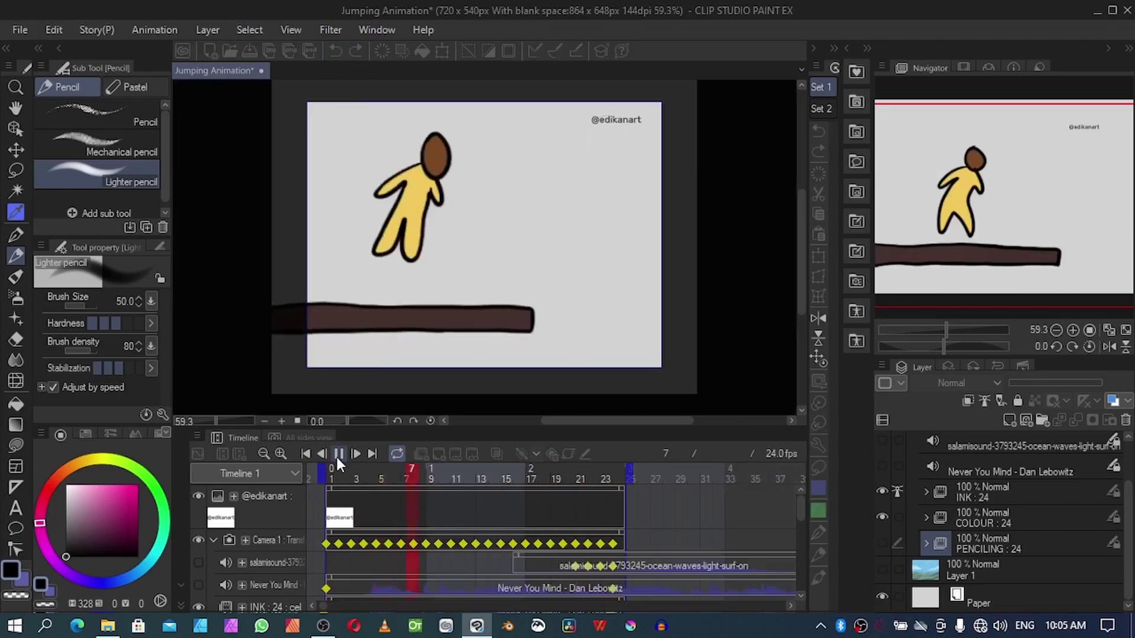
left_click(338, 454)
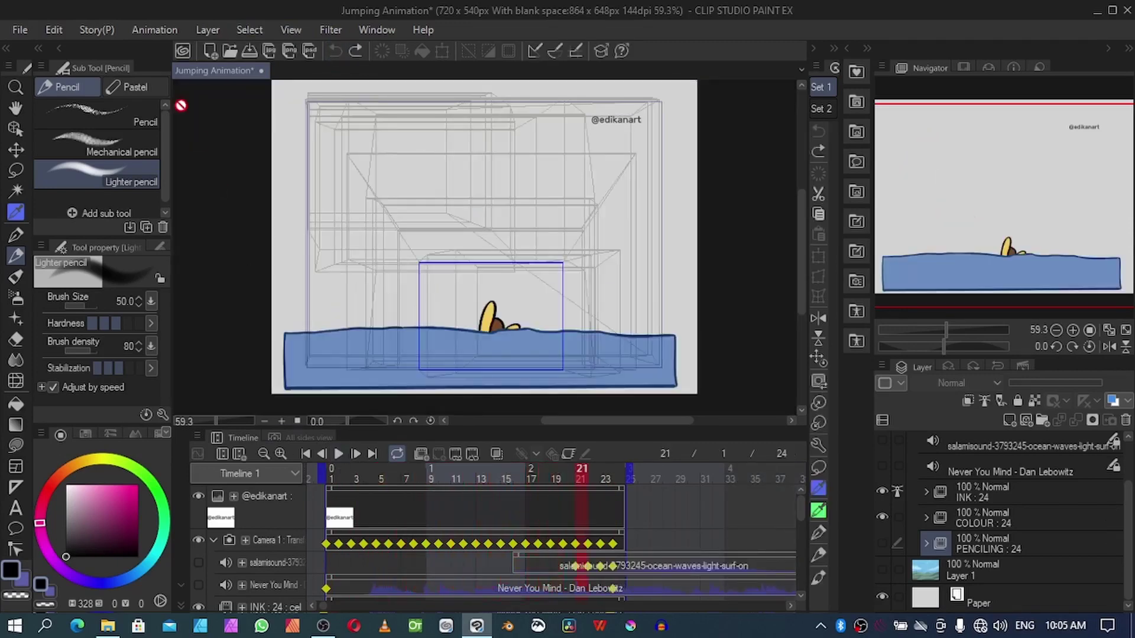
left_click(154, 30)
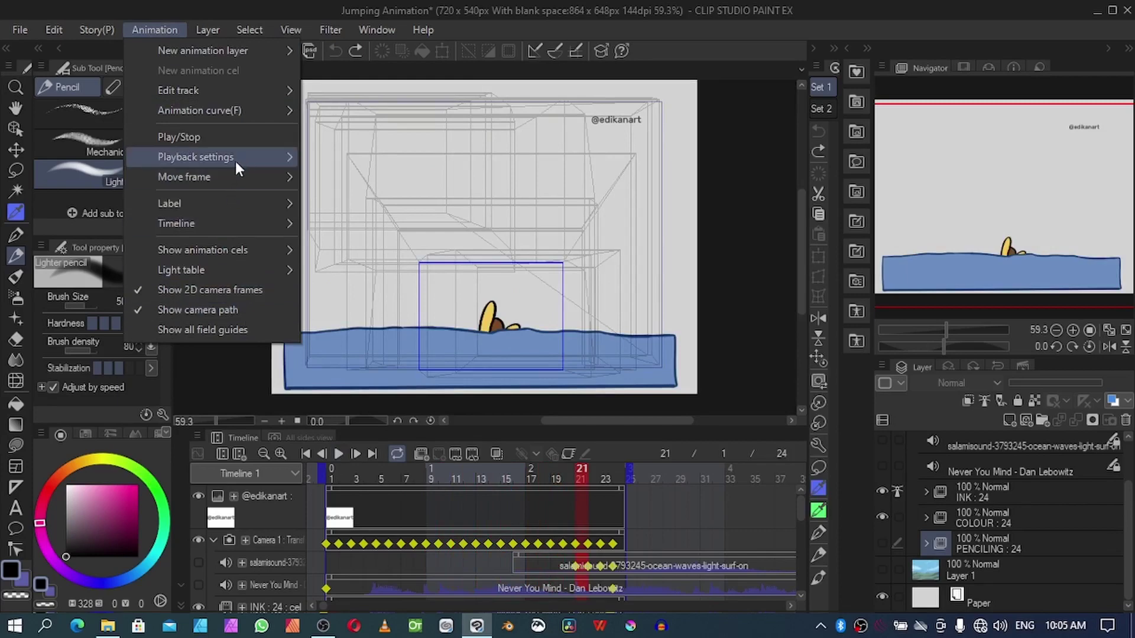
mouse_move(243, 225)
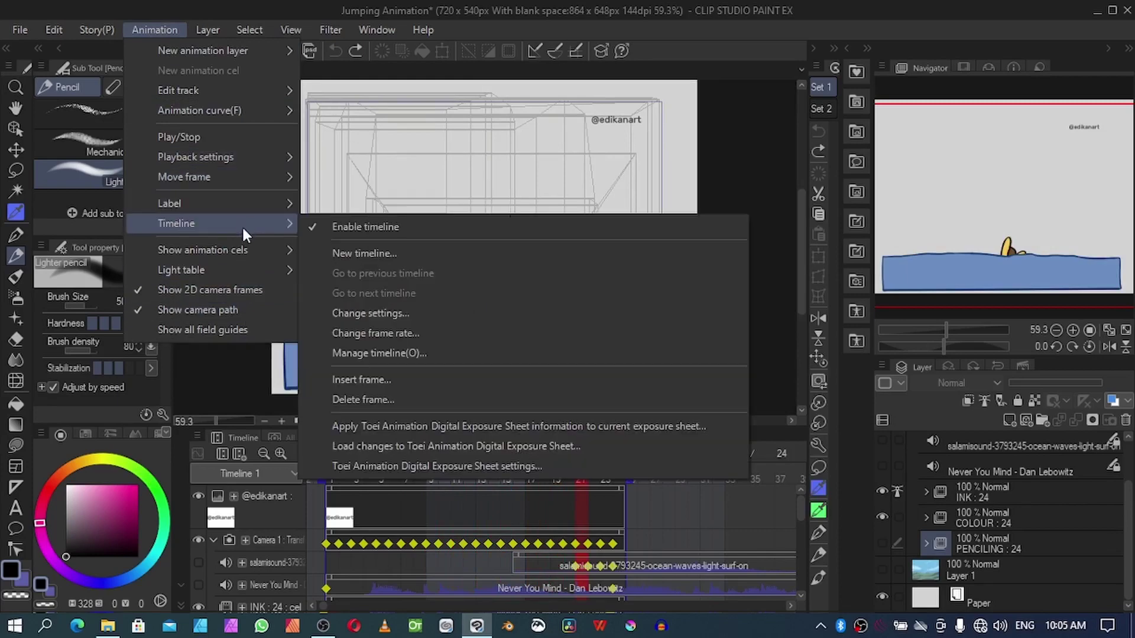
left_click(360, 333)
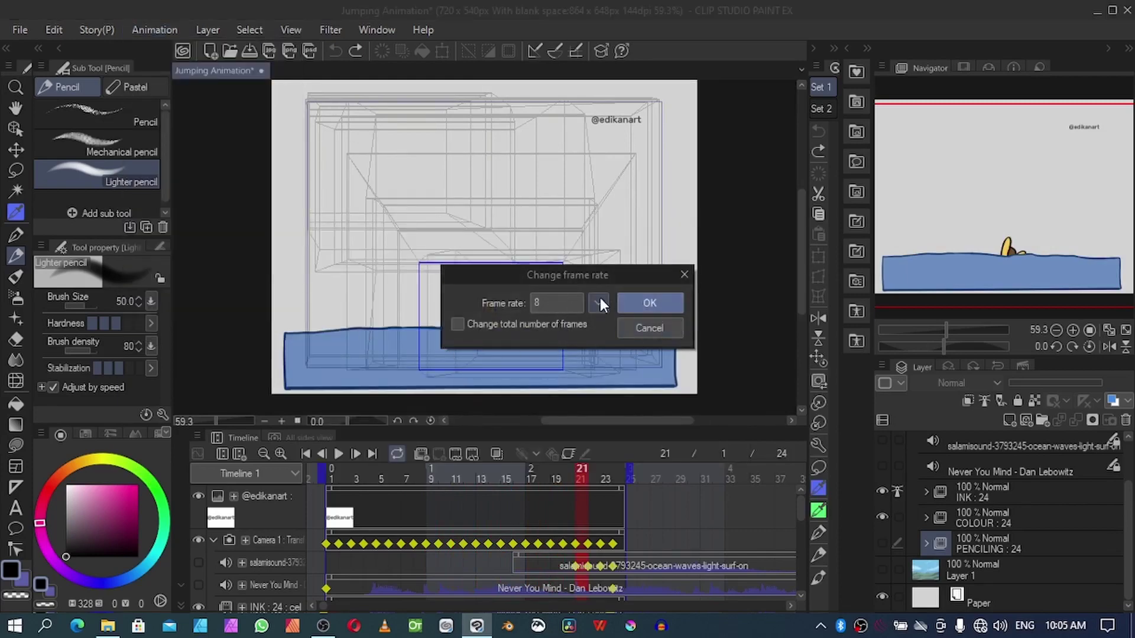
left_click(647, 329)
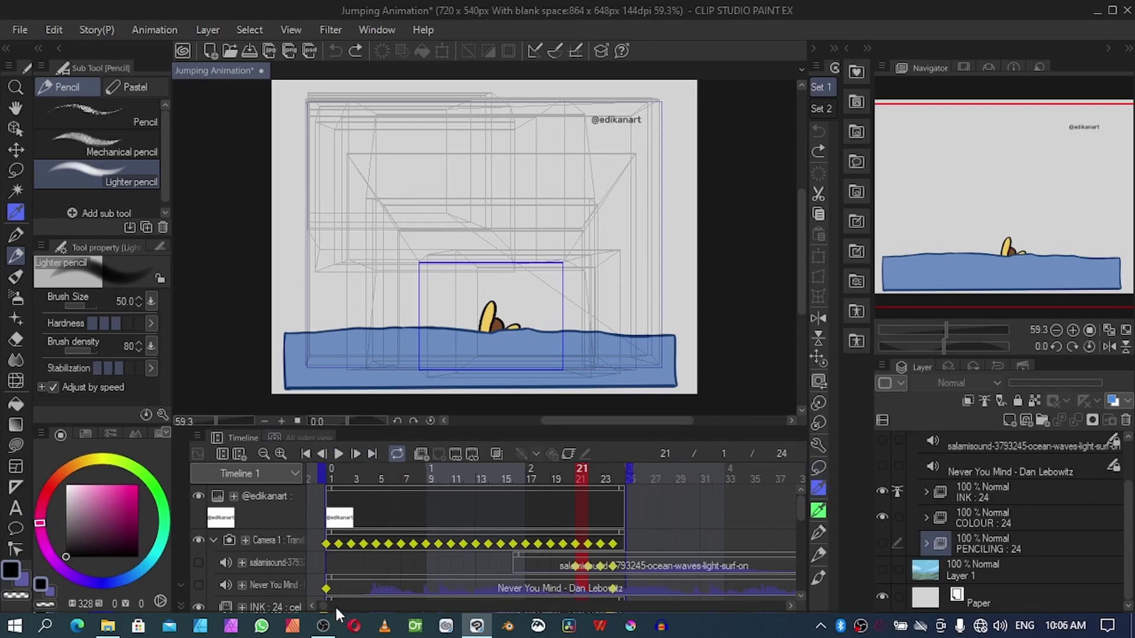
Step: Choose File > Export animation > Movie... to export the animation as a movie
scroll(331, 605, "left", 5)
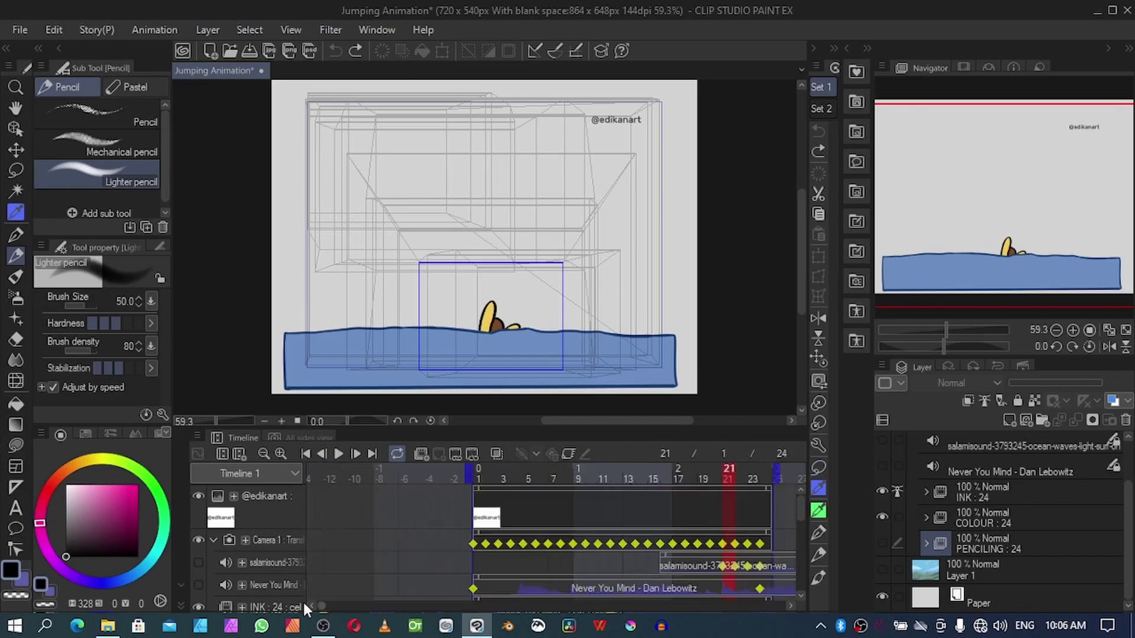
scroll(324, 604, "right", 10)
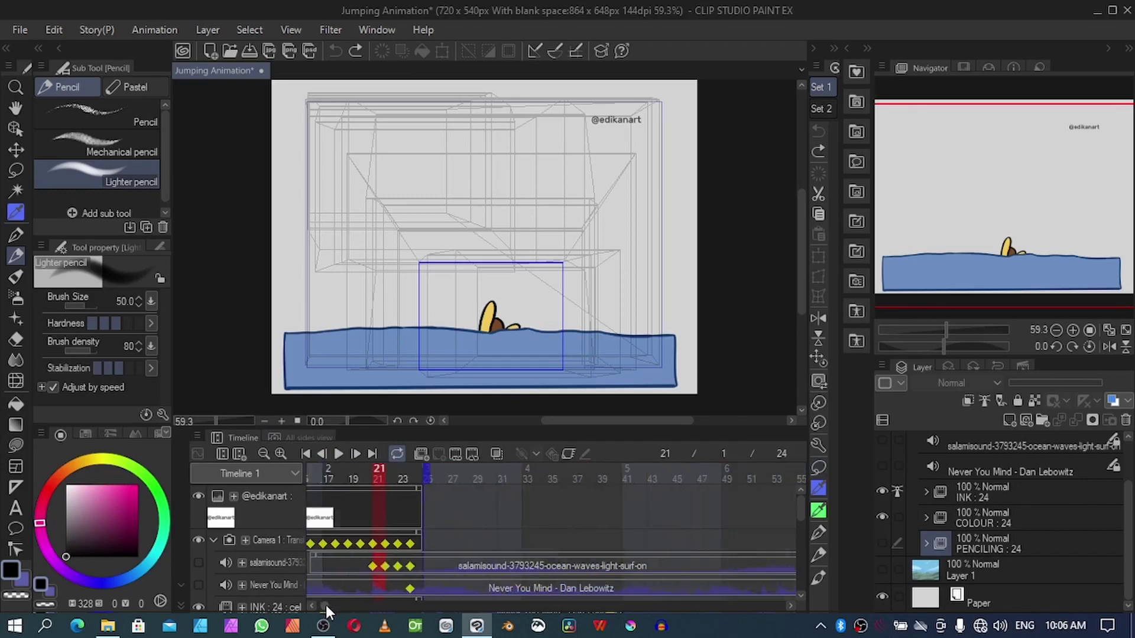
scroll(325, 605, "left", 6)
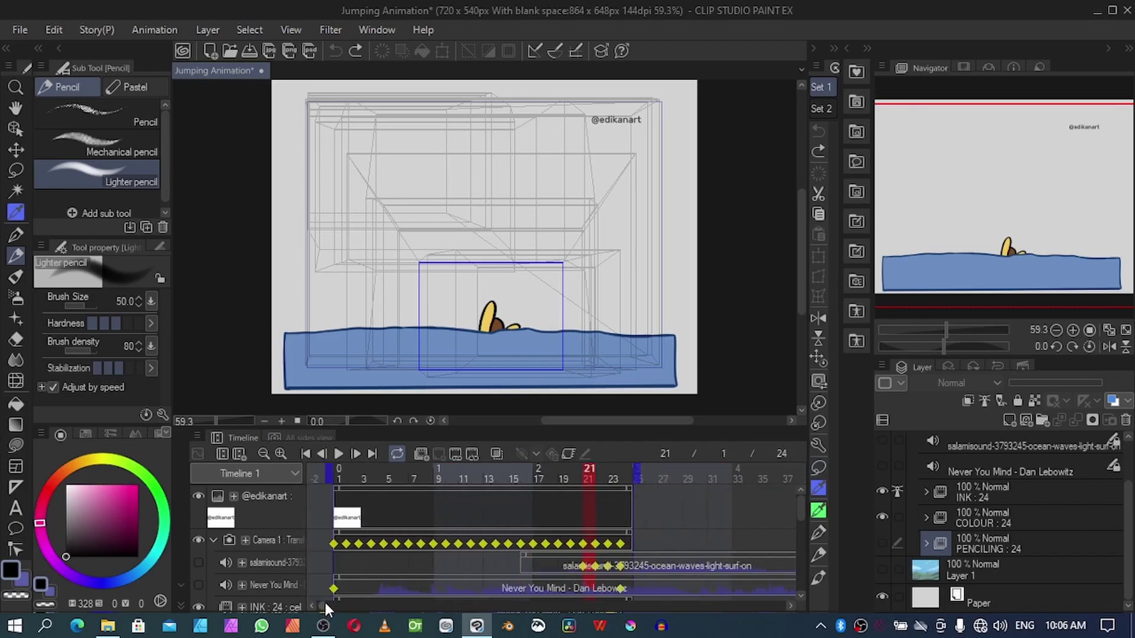
scroll(323, 603, "left", 2)
scroll(323, 602, "right", 6)
scroll(324, 603, "left", 4)
left_click(15, 27)
mouse_move(138, 243)
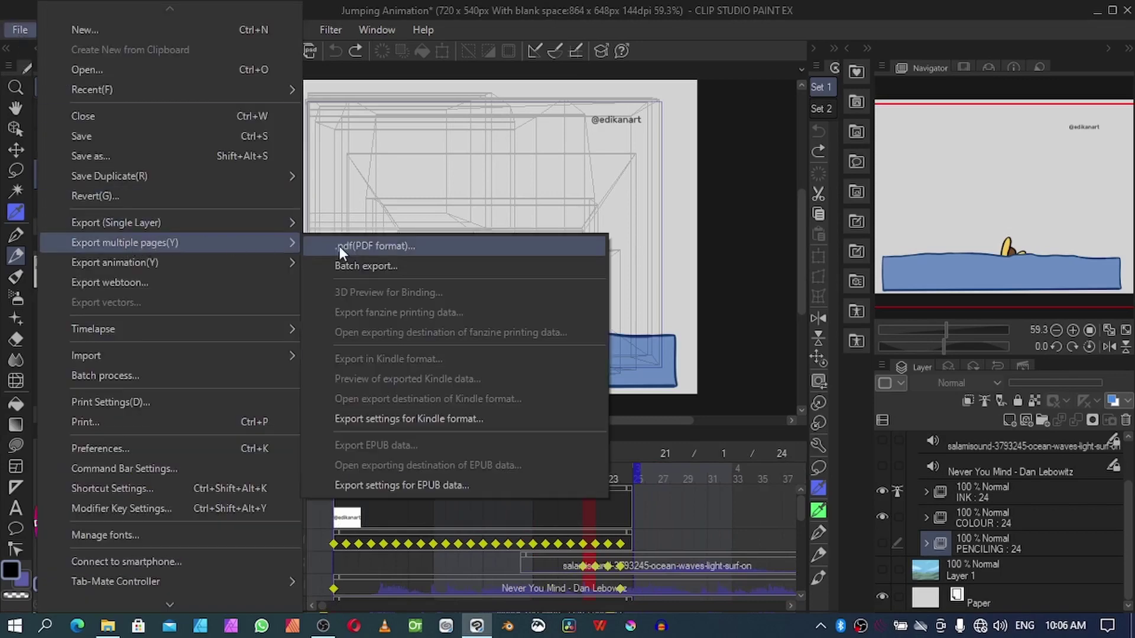
mouse_move(205, 260)
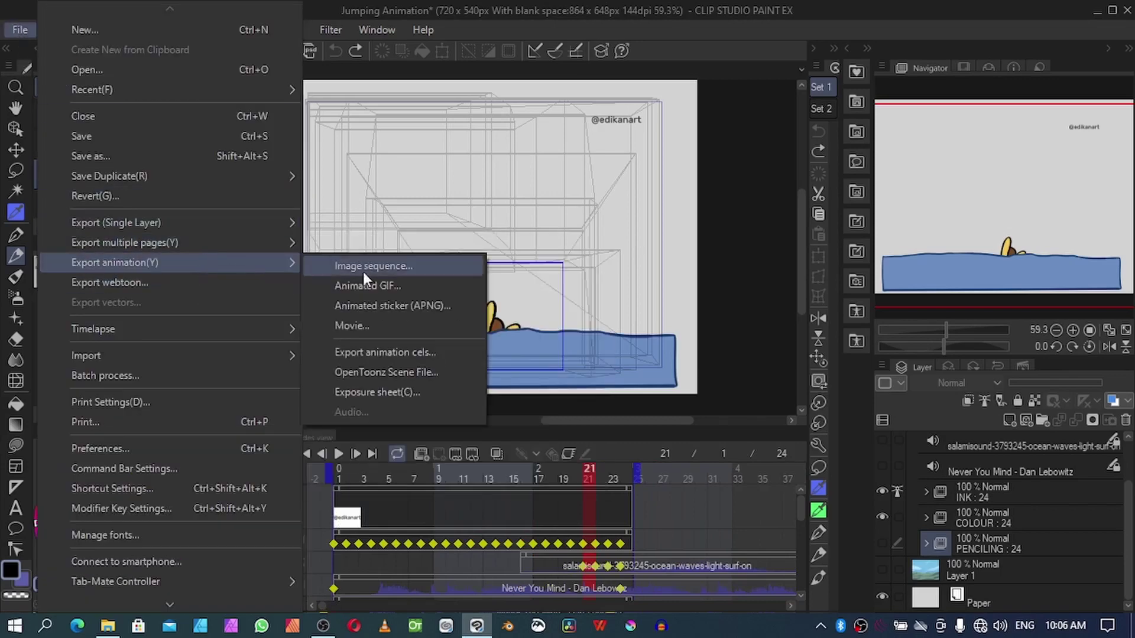
left_click(357, 326)
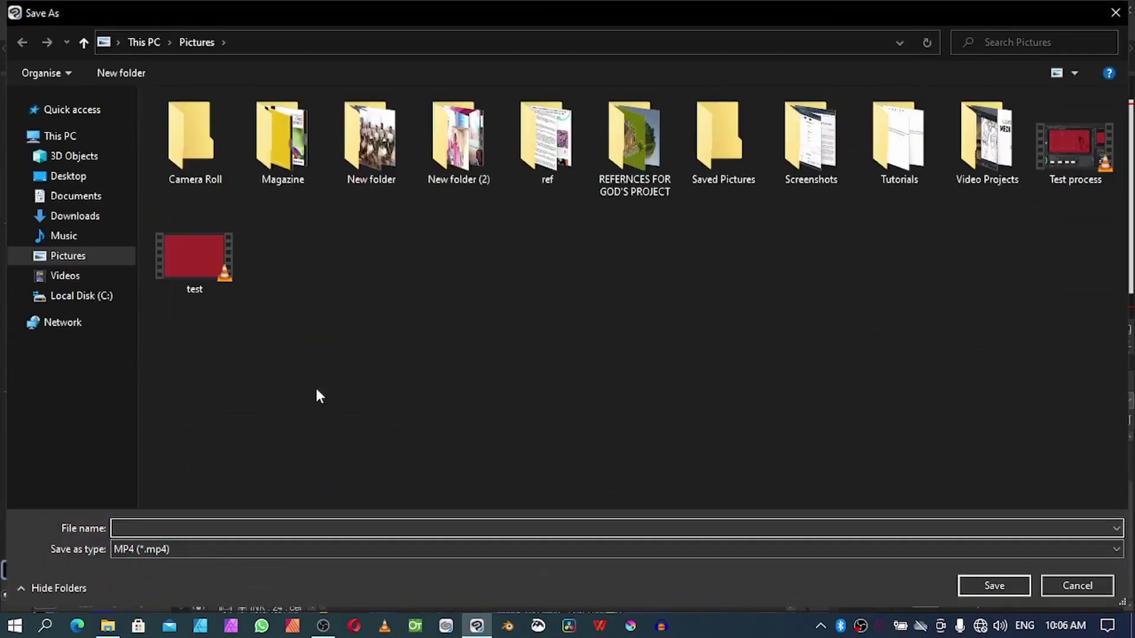
Step: Name the movie fhu and save it to the Desktop
type("fhu")
left_click(69, 177)
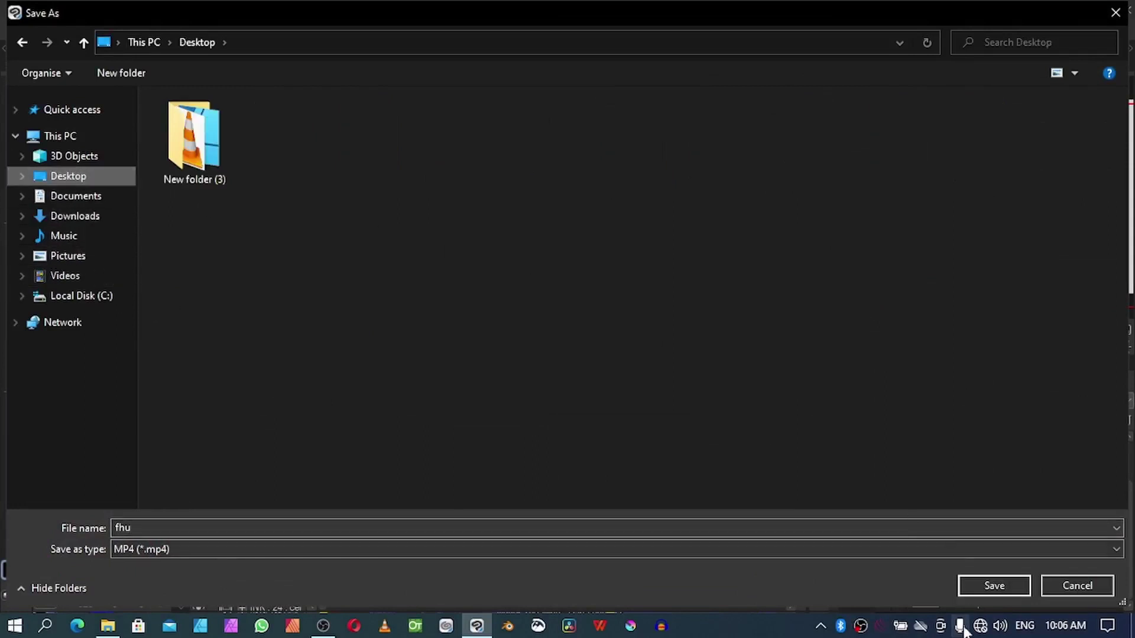
left_click(991, 588)
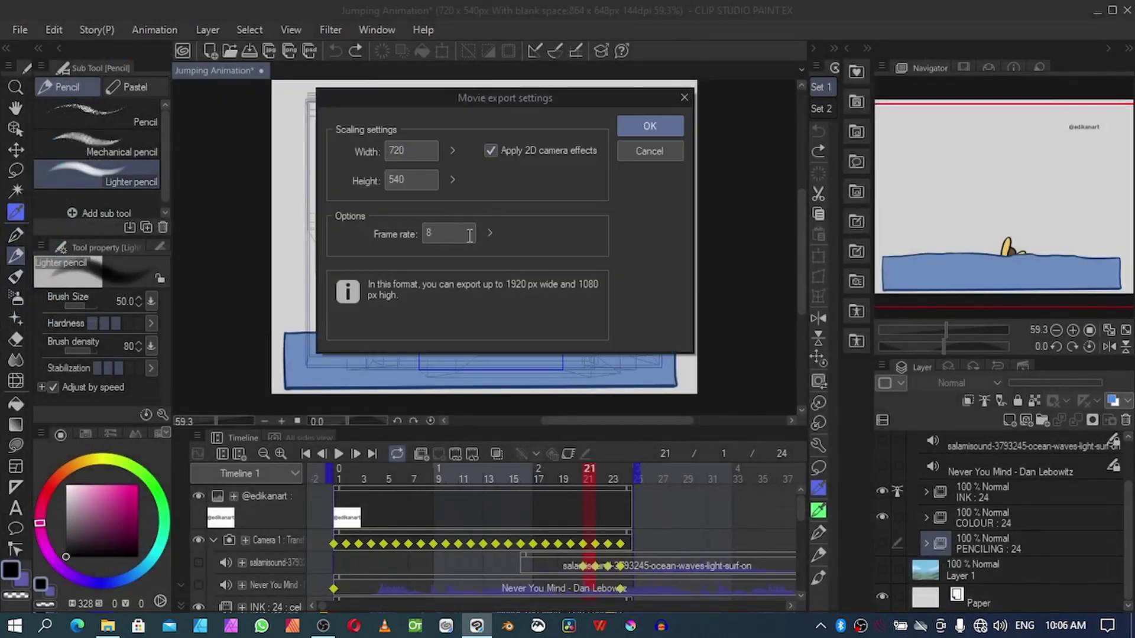
Step: Keep the frame rate at 8 and confirm the 720×540 export with 2D camera effects
left_click(432, 234)
key("BackSpace")
type("2")
key("BackSpace")
type("8")
left_click_drag(447, 95, 766, 119)
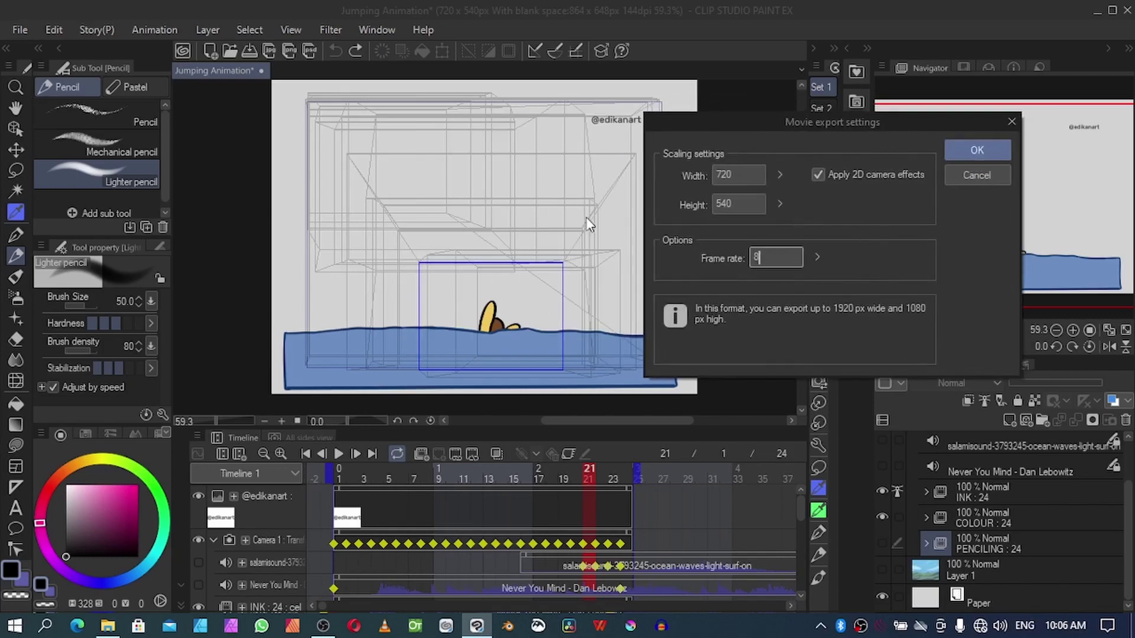
left_click_drag(854, 122, 625, 118)
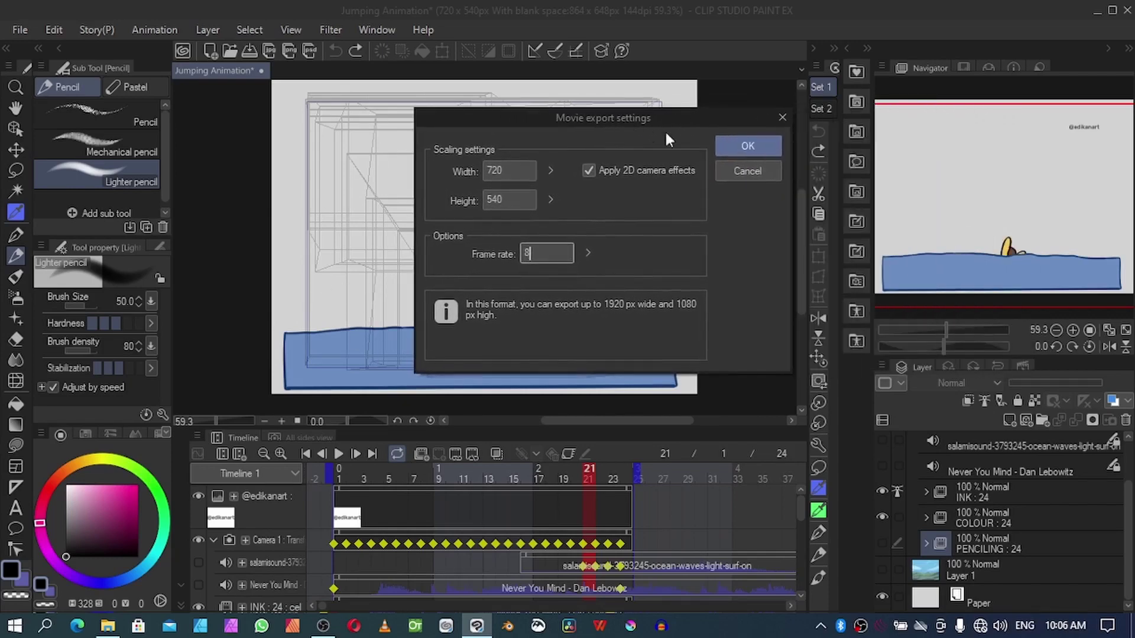
left_click(749, 144)
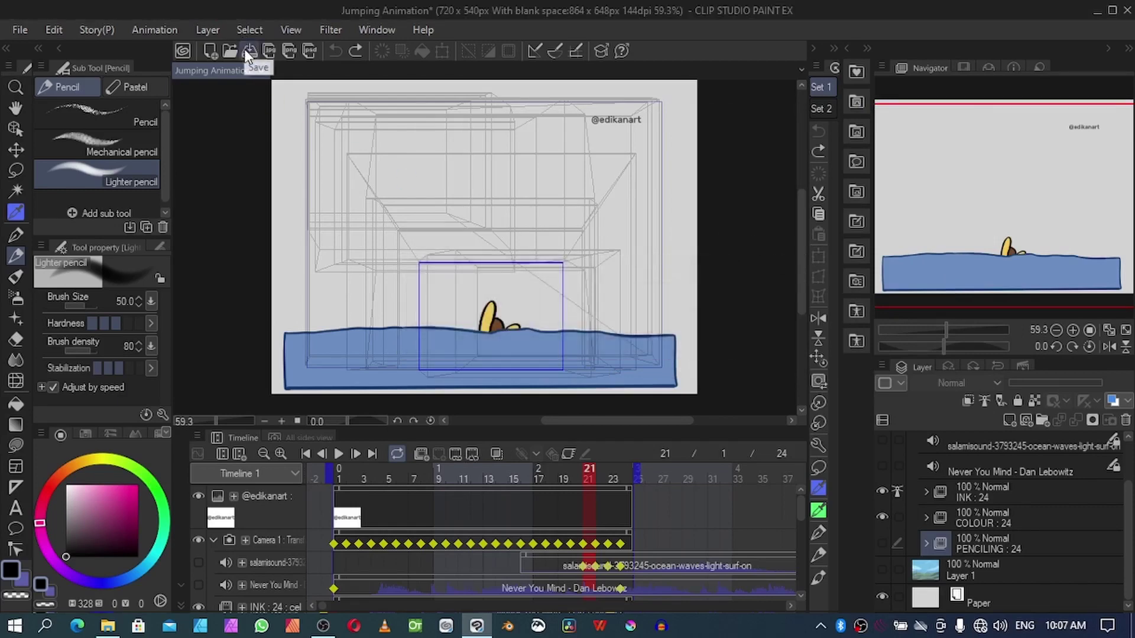
Step: Minimize the open windows and open fhu.mp4 from the Desktop in File Explorer
left_click(1096, 10)
left_click(1038, 9)
left_click(56, 240)
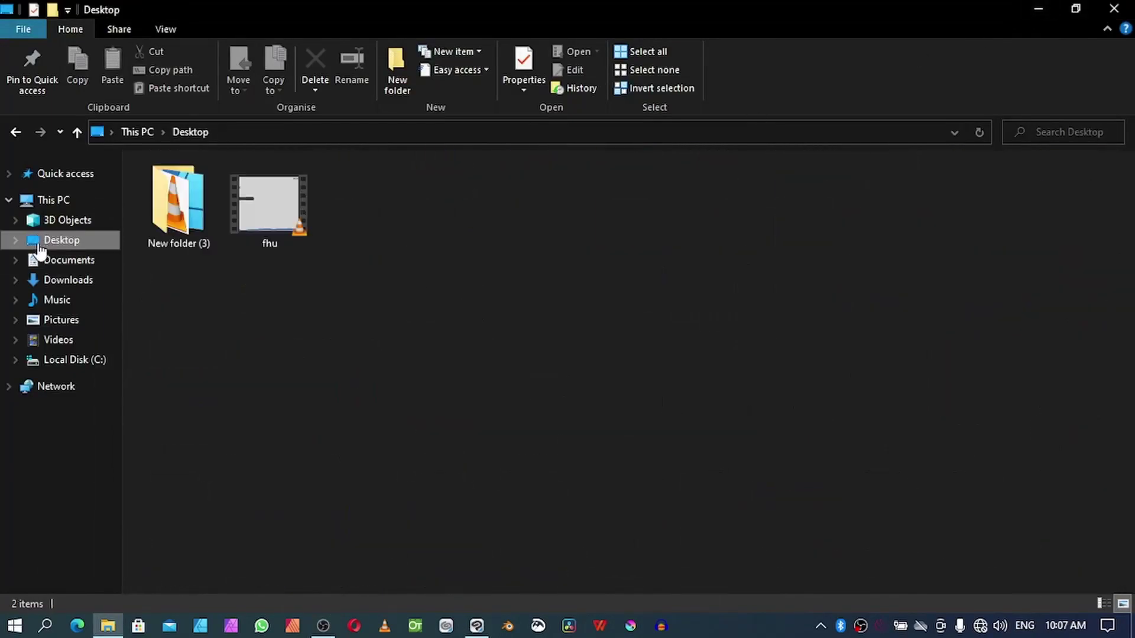
left_click(270, 205)
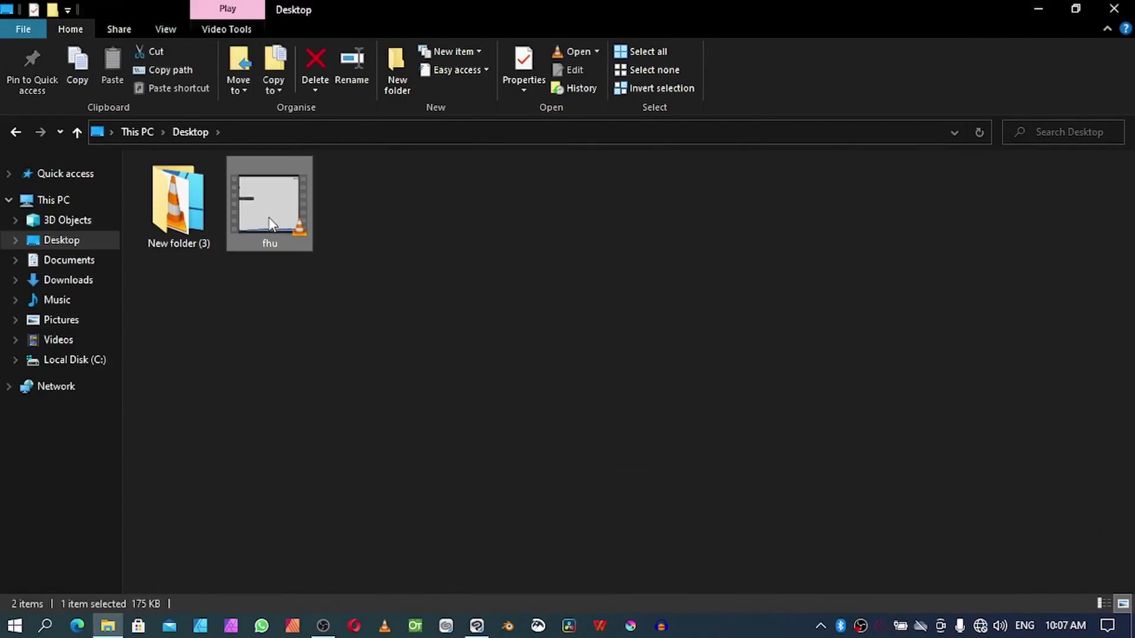
double_click(256, 229)
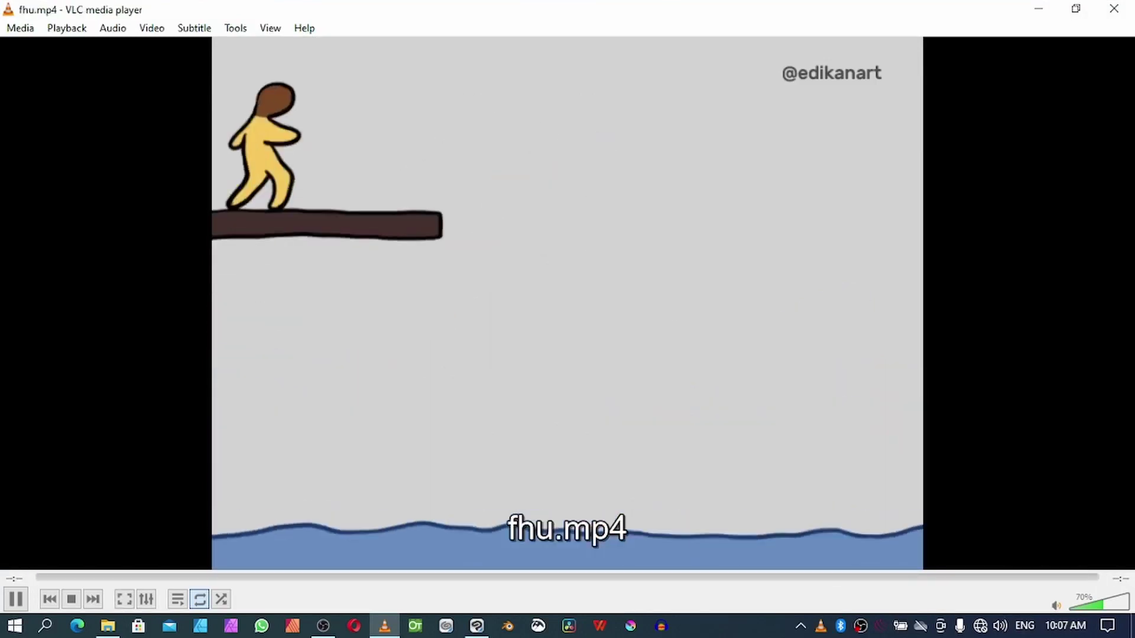
Step: Pause fhu.mp4 mid-dive in VLC and switch back to Clip Studio Paint
left_click(17, 600)
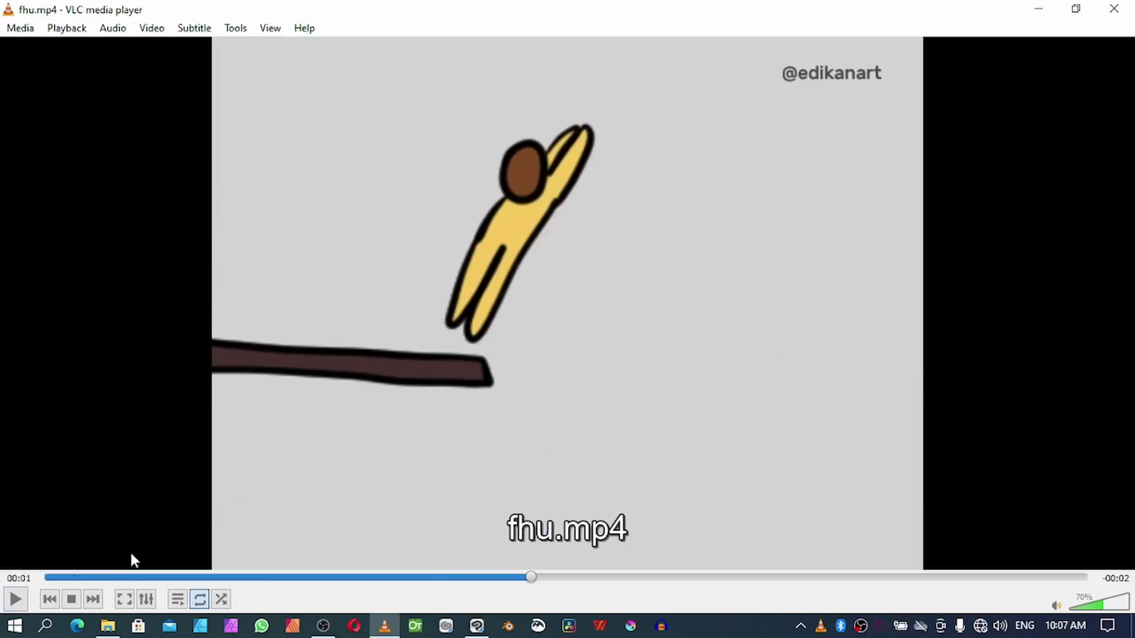
left_click(476, 625)
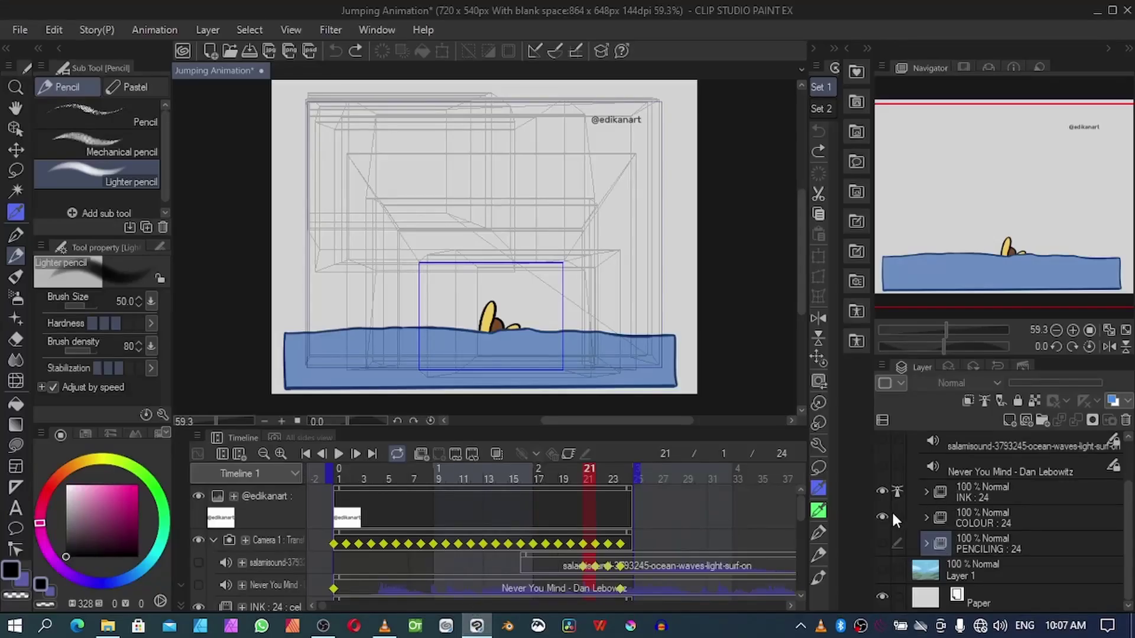
Step: Make PENCILING and both audio layers visible again and select the Camera 1 folder
left_click(881, 543)
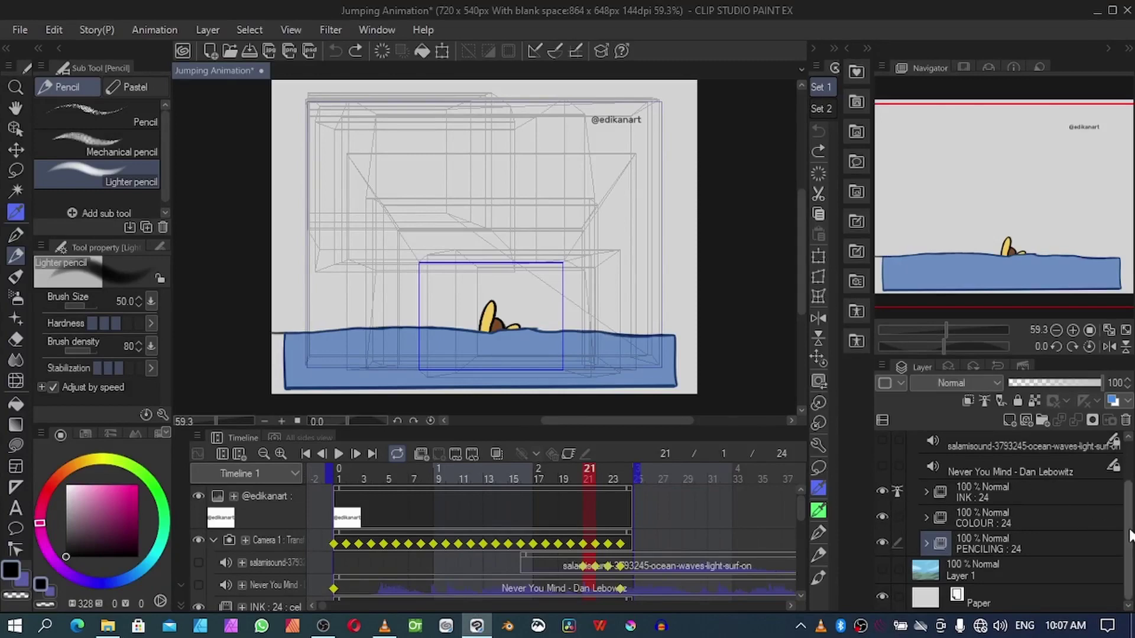
scroll(1092, 518, "up", 2)
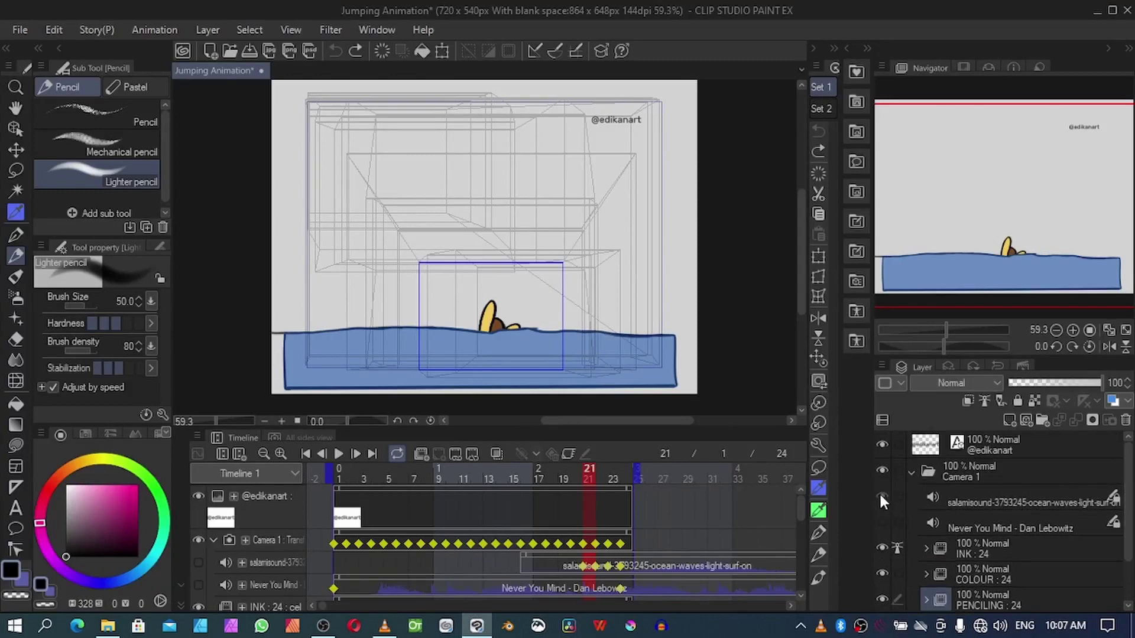
left_click_drag(880, 497, 881, 521)
left_click(937, 470)
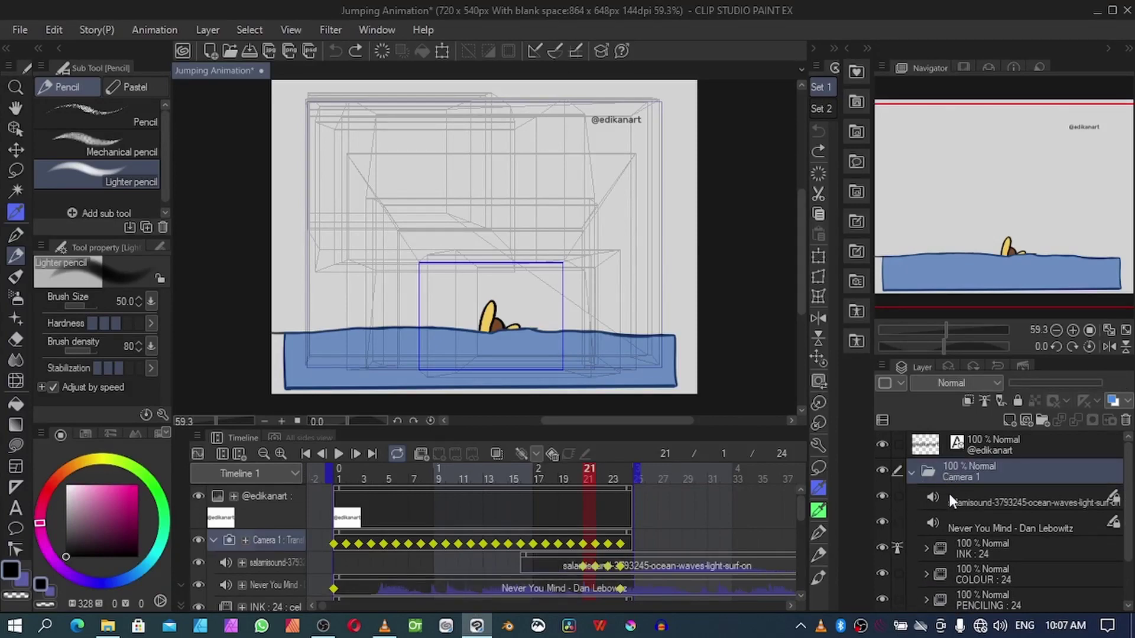
left_click(950, 497)
left_click(953, 473)
Step: Add a new 2D camera folder, Camera 2, and tag it with the orange layer colour
left_click(149, 30)
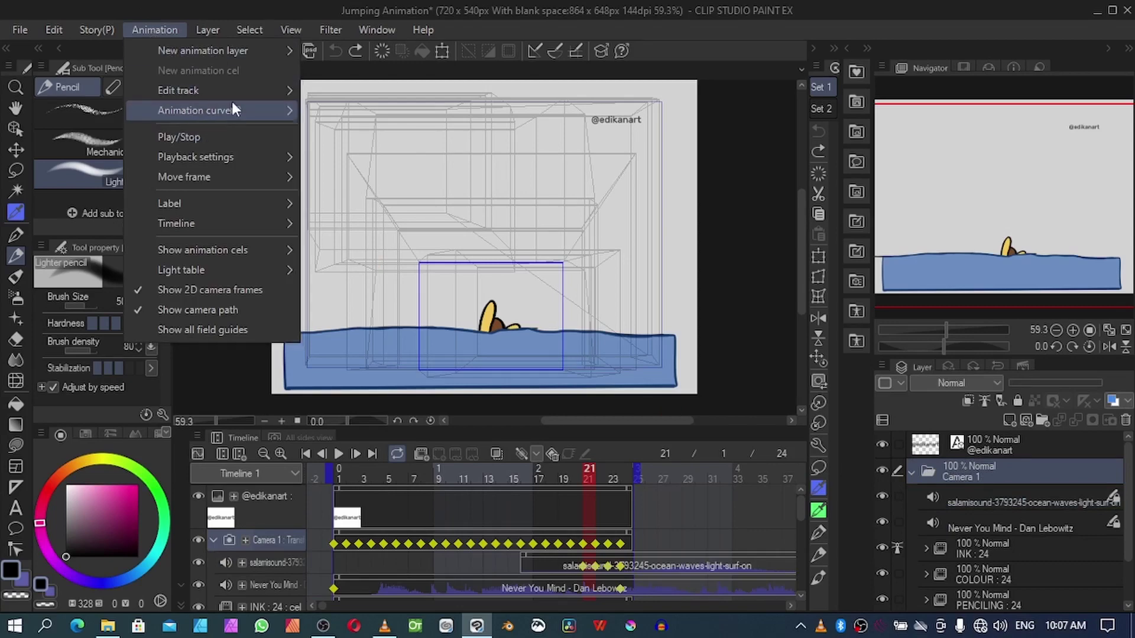
mouse_move(180, 53)
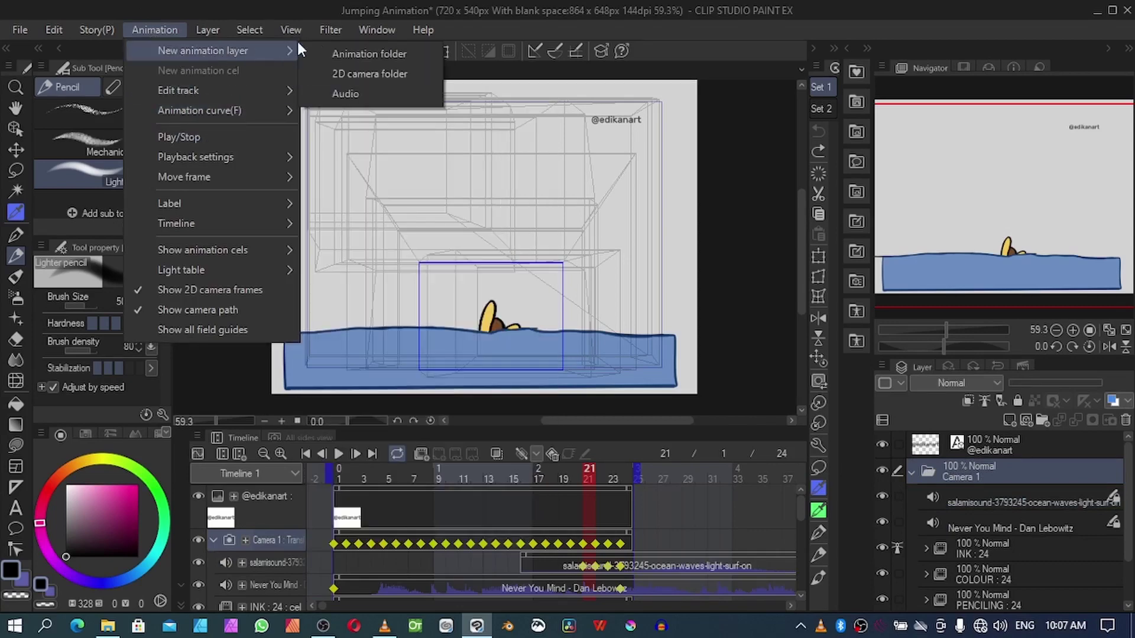
left_click(388, 73)
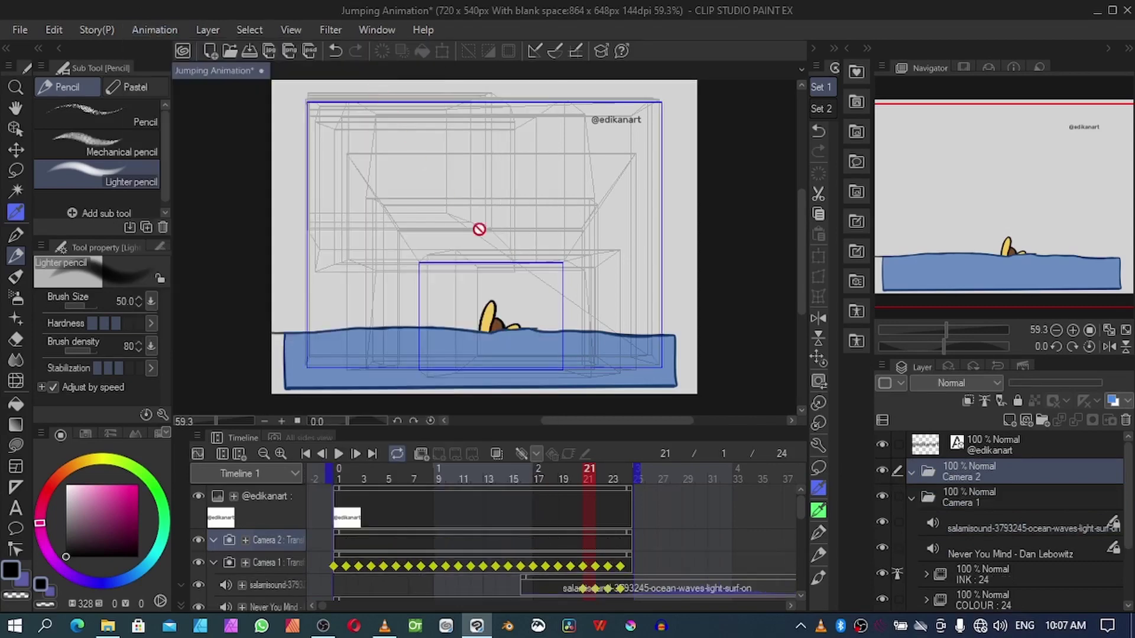
left_click(892, 388)
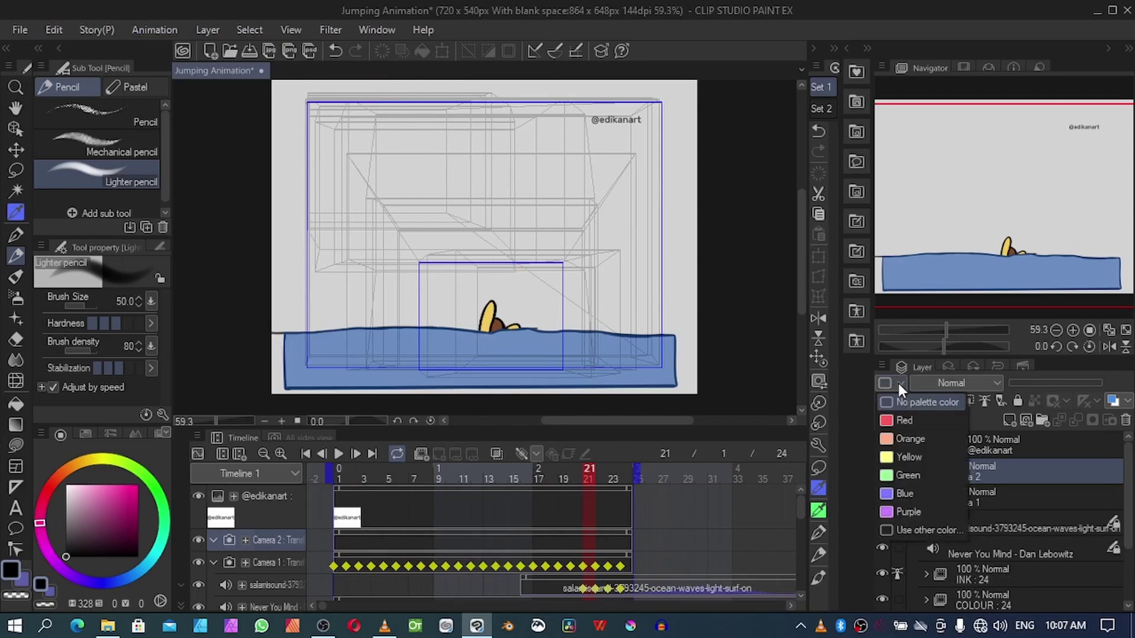
left_click(900, 441)
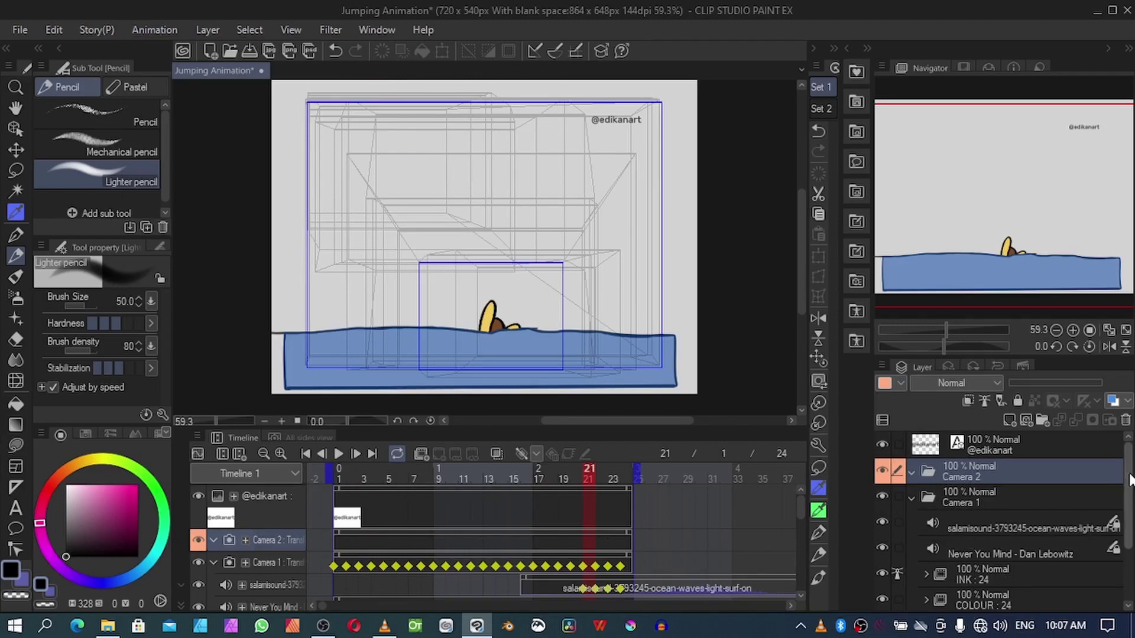
Step: Drag the salamisound audio and INK, COLOUR, PENCILING layers into Camera 2, then collapse it
scroll(1128, 547, "down", 3)
scroll(1128, 548, "up", 3)
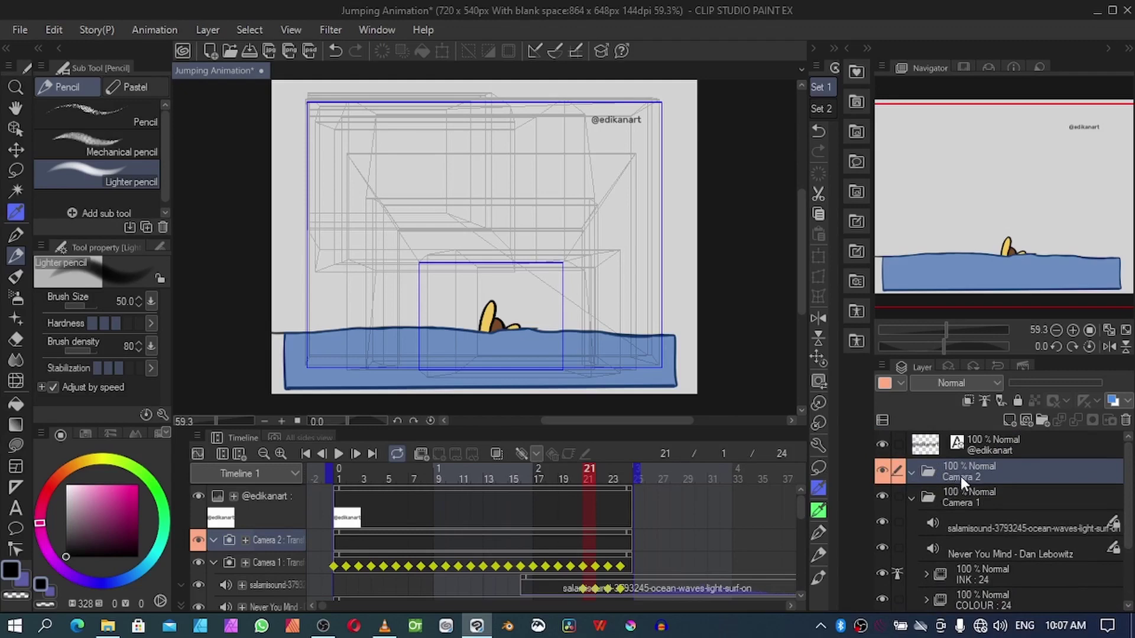
scroll(1060, 485, "down", 1)
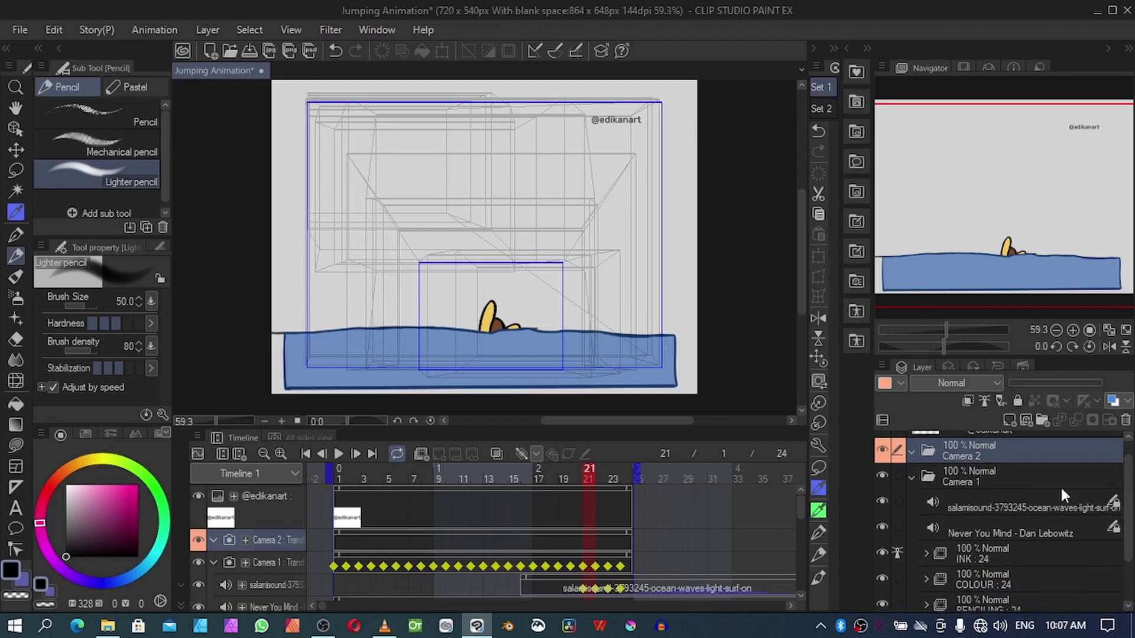
left_click(1007, 501)
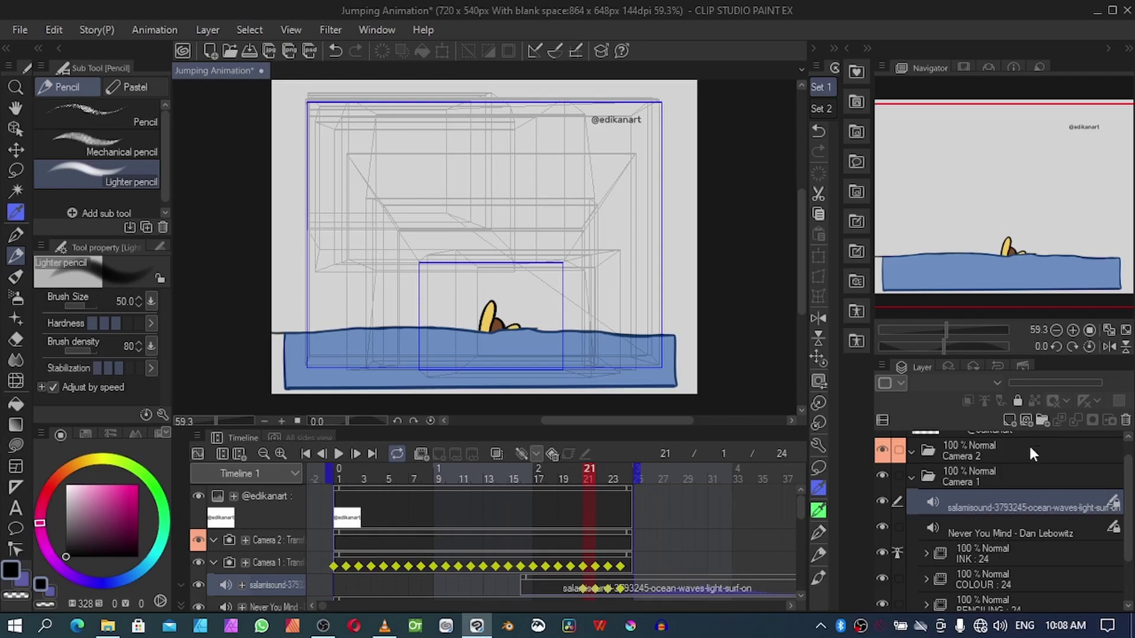
scroll(1084, 550, "down", 3)
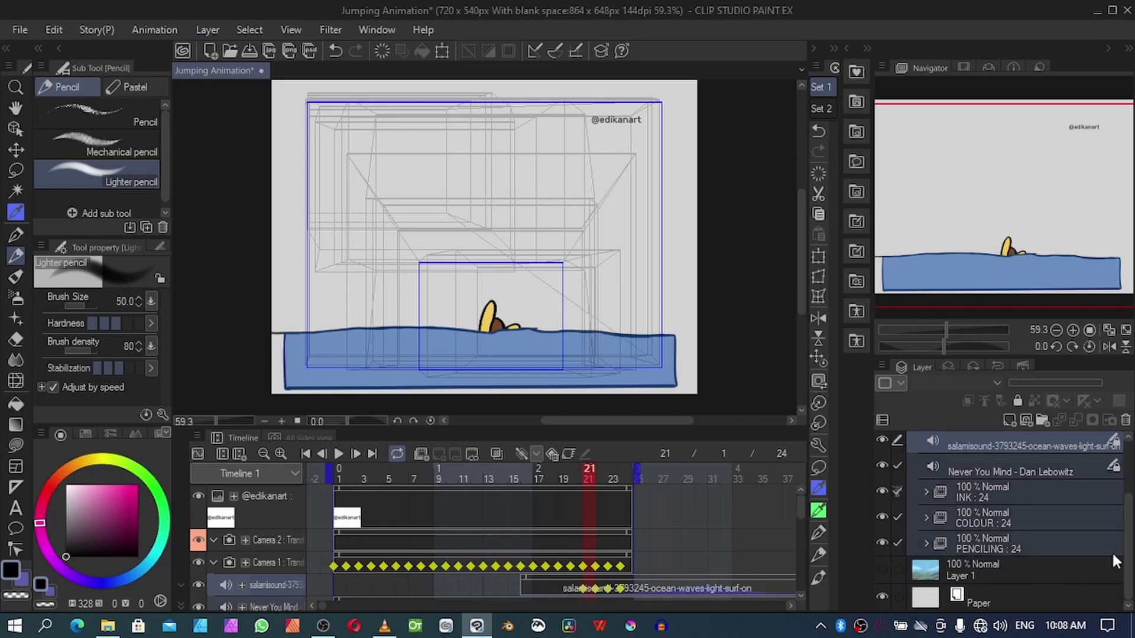
scroll(1125, 498, "up", 4)
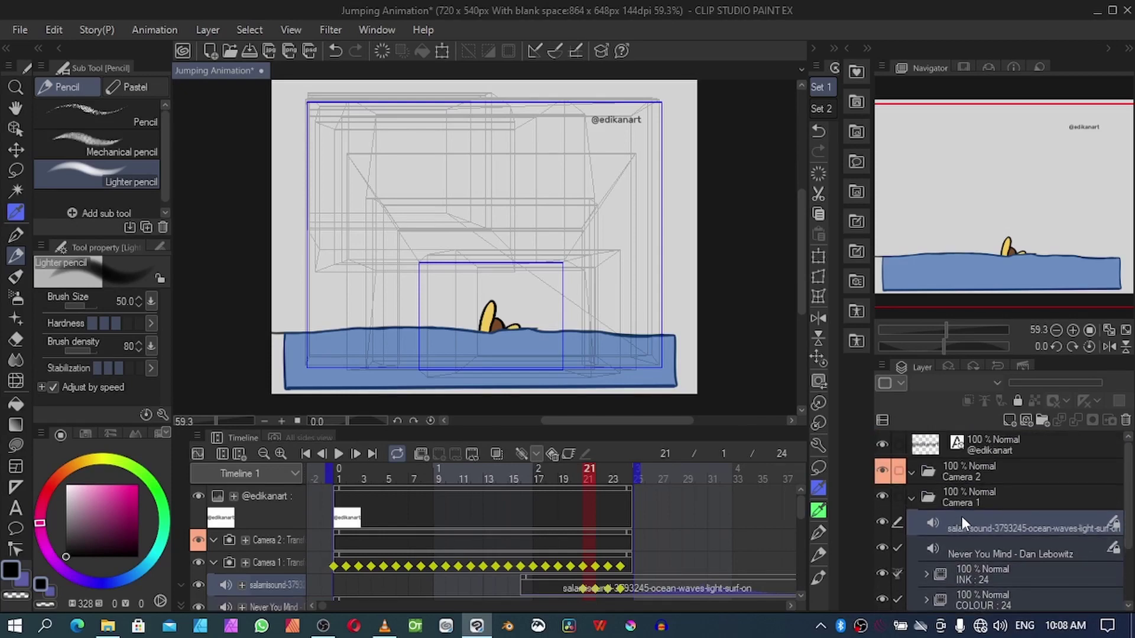
left_click_drag(963, 516, 960, 473)
left_click(912, 470)
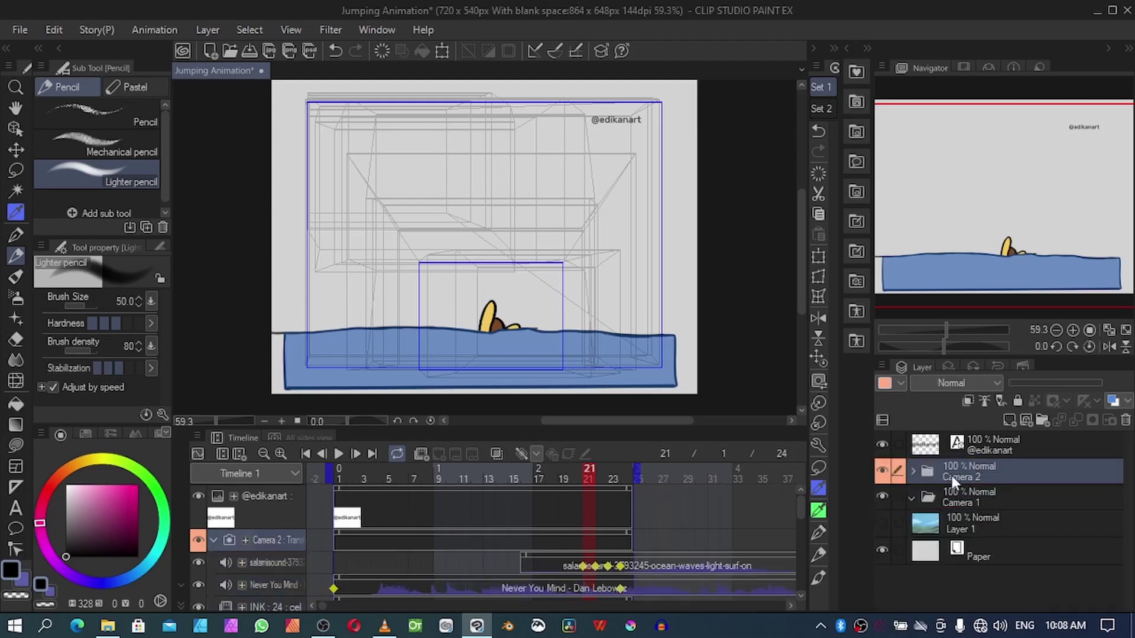
Step: Make the sky Layer 1 visible, move it into the Camera 2 folder, and hide Camera 1
left_click(971, 520)
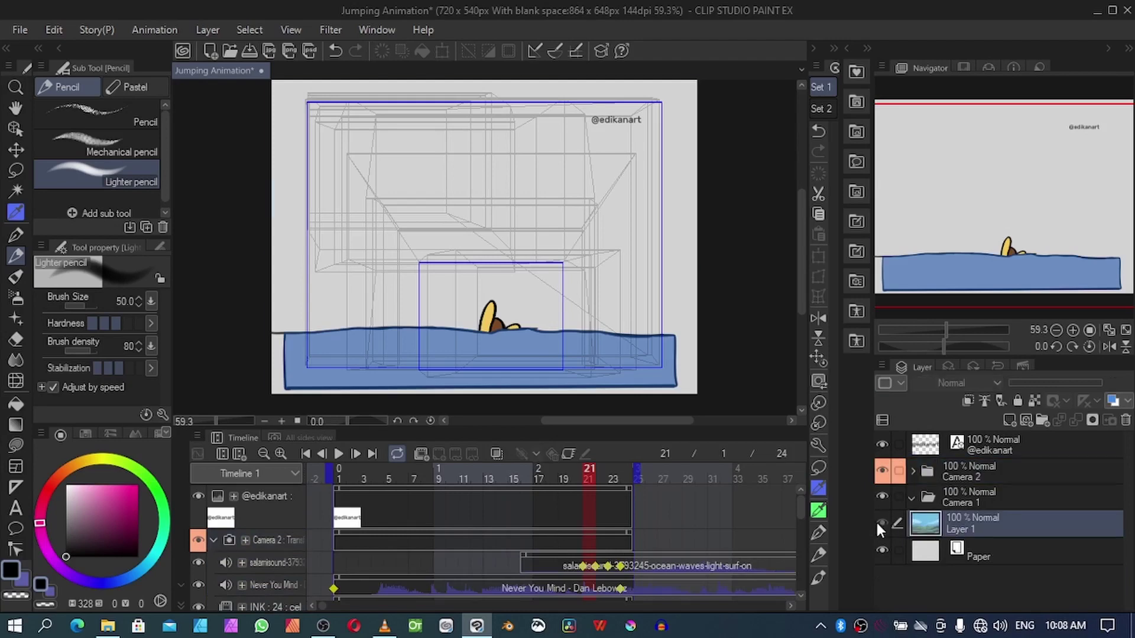
left_click(876, 522)
left_click_drag(980, 519, 973, 473)
left_click(912, 471)
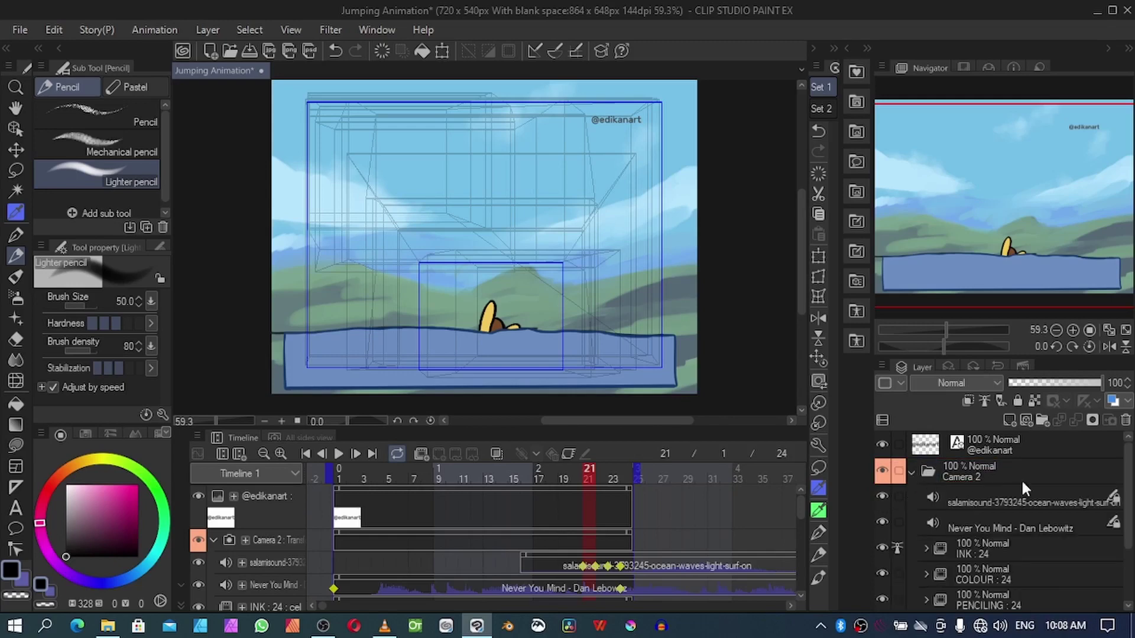
scroll(908, 544, "down", 3)
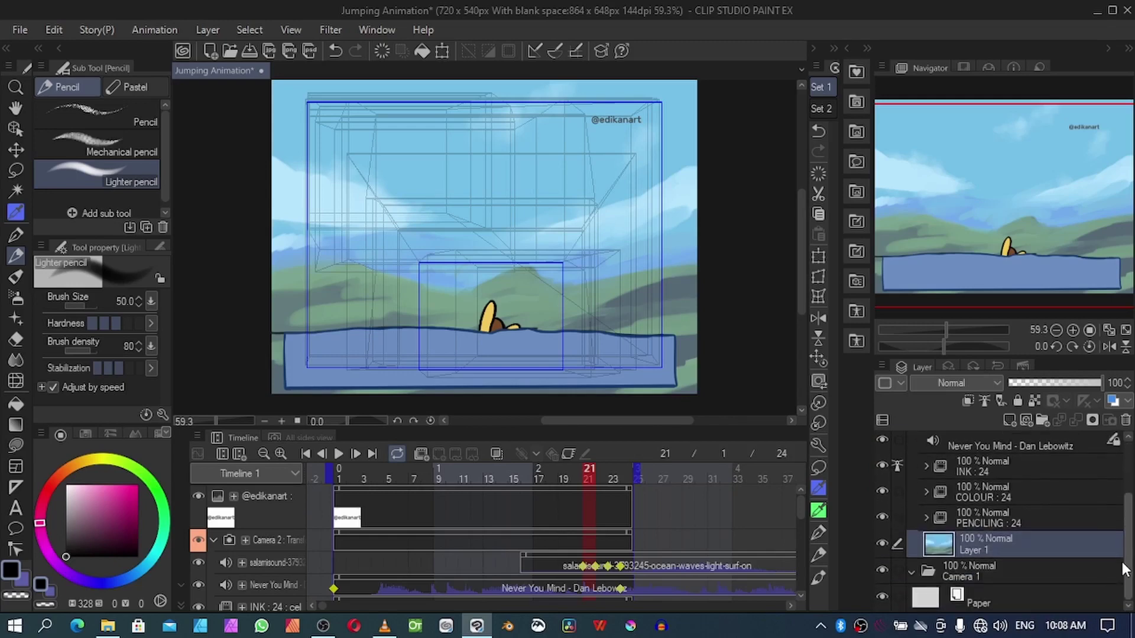
left_click(881, 541)
left_click(881, 541)
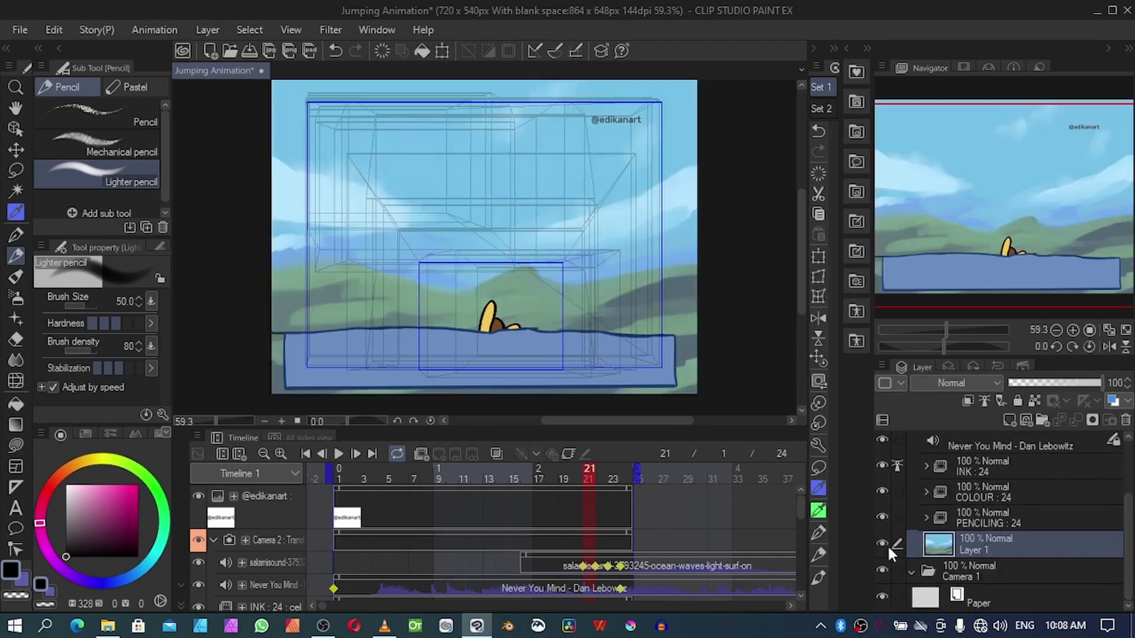
scroll(1102, 485, "up", 3)
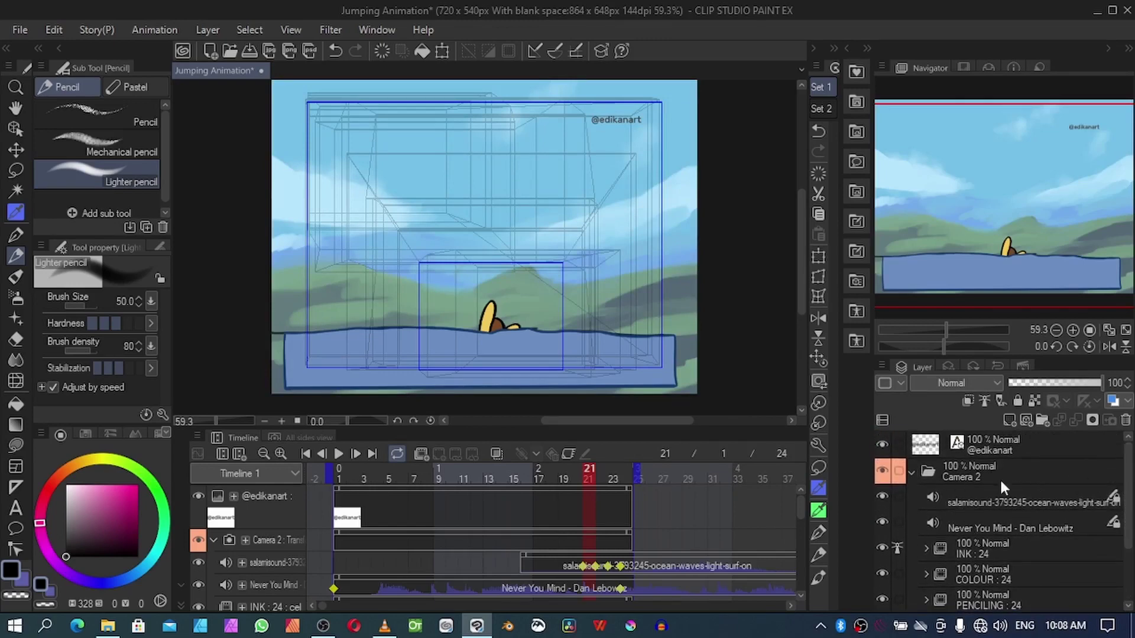
left_click(912, 473)
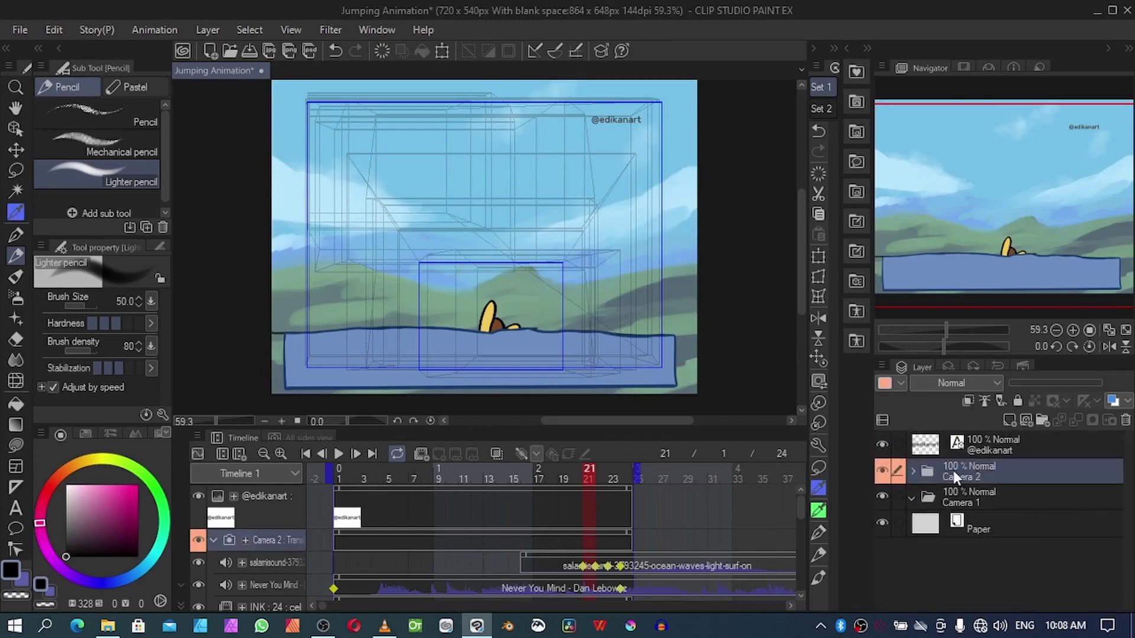
left_click(881, 498)
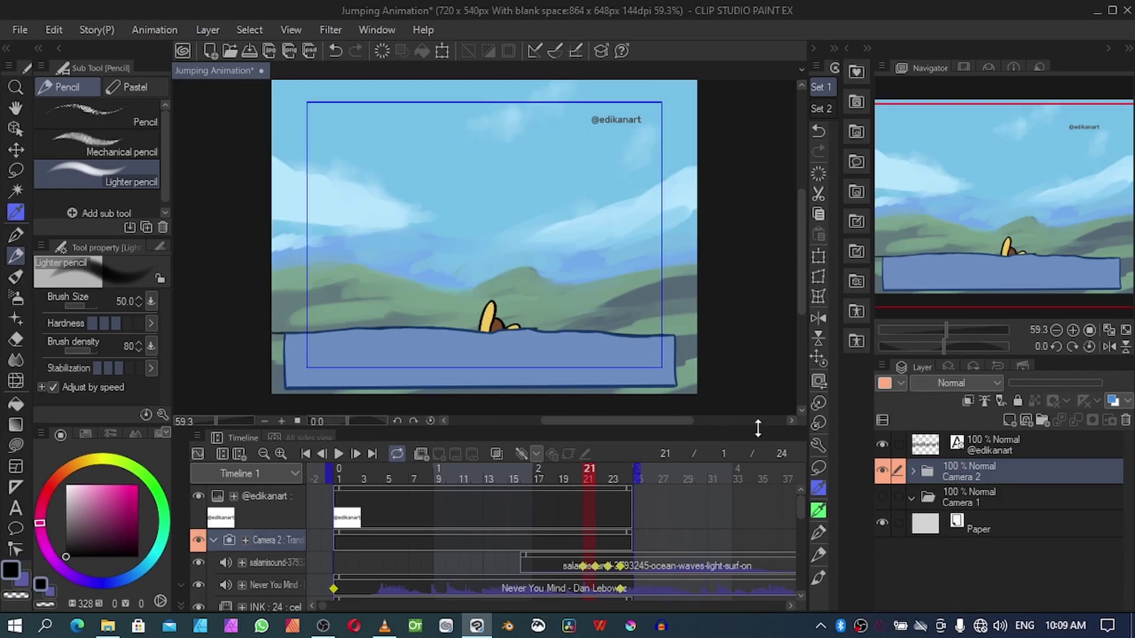
Step: At frame 1, select the Operation Object tool and show the keyframe interpolation options
left_click(336, 473)
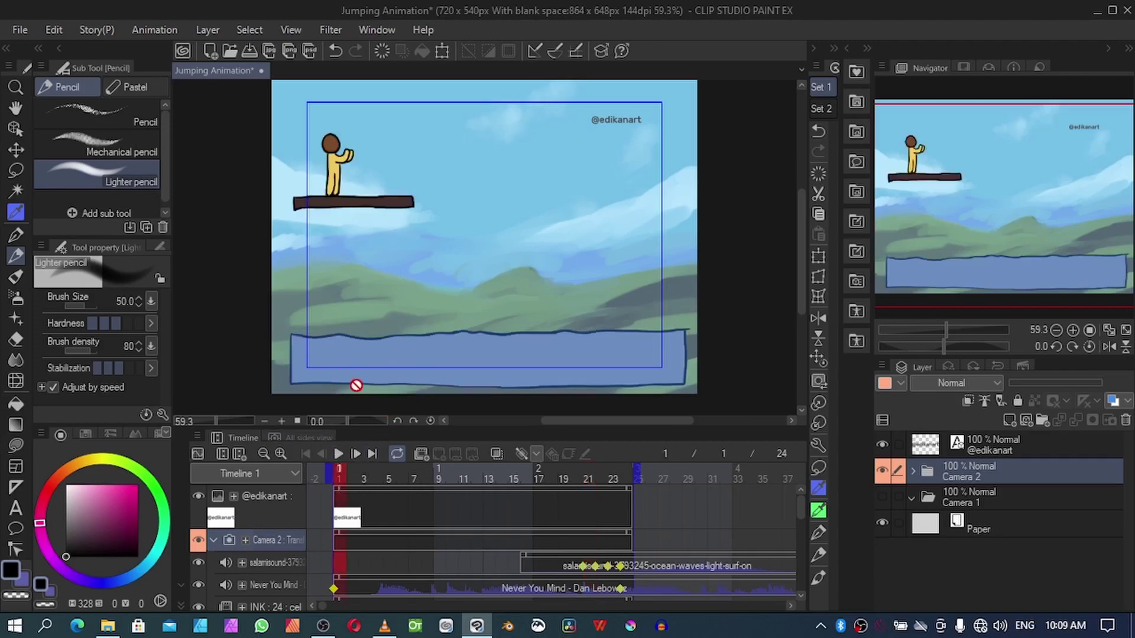
left_click(14, 129)
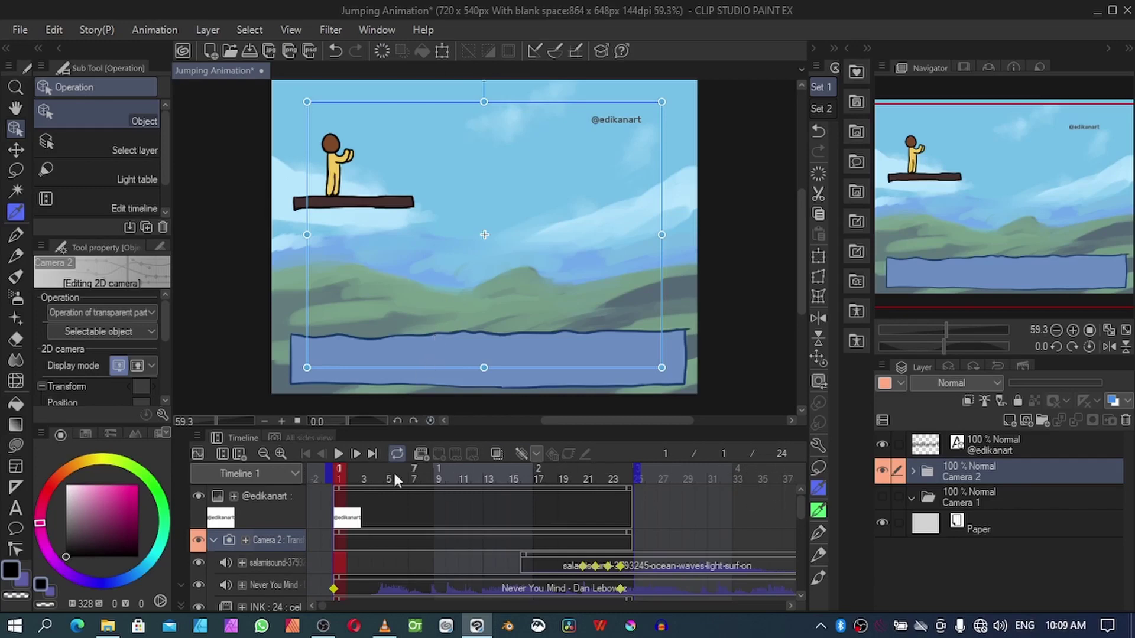
left_click(537, 455)
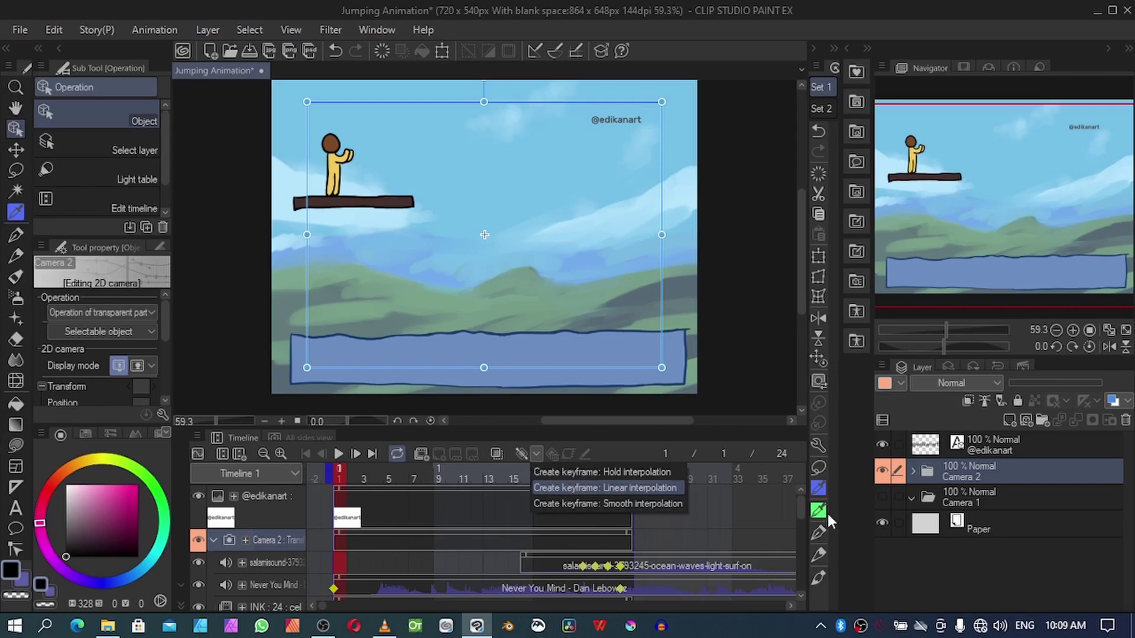
Step: Use Linear interpolation, keyframe Camera 2 at frames 1 and 2, and turn on loop playback
left_click(799, 503)
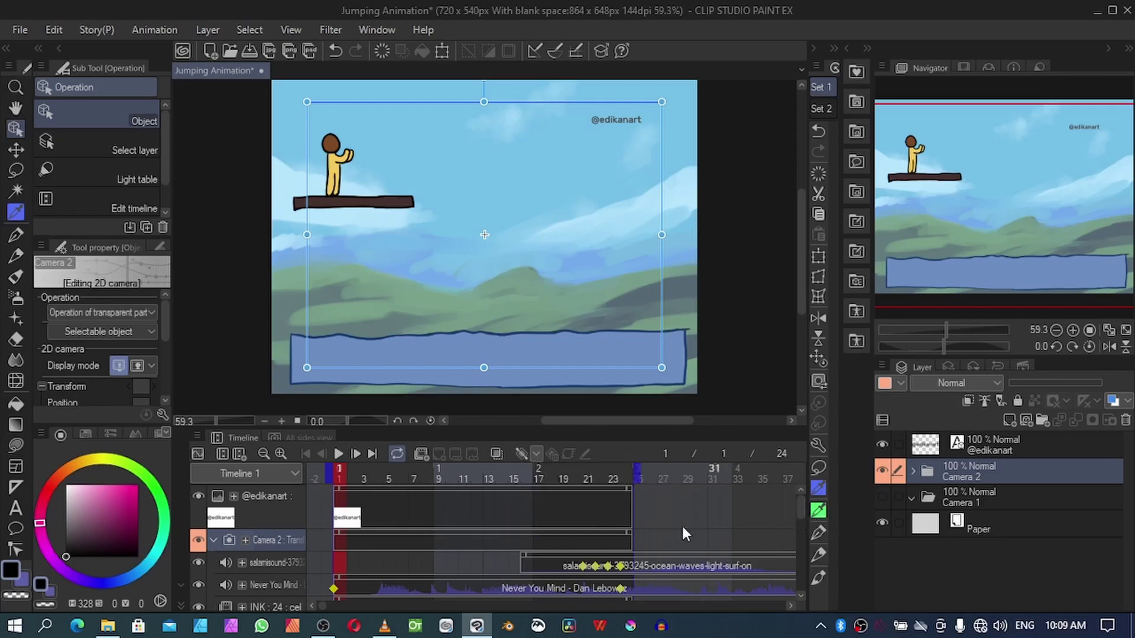
left_click(520, 453)
left_click(352, 480)
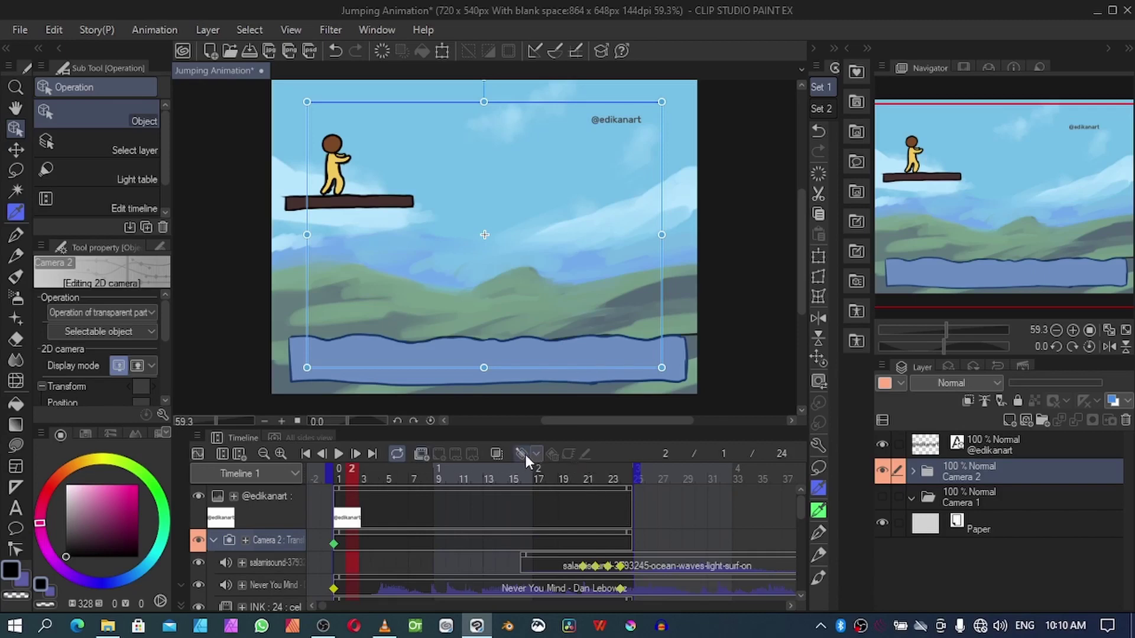
left_click(523, 454)
left_click(363, 477)
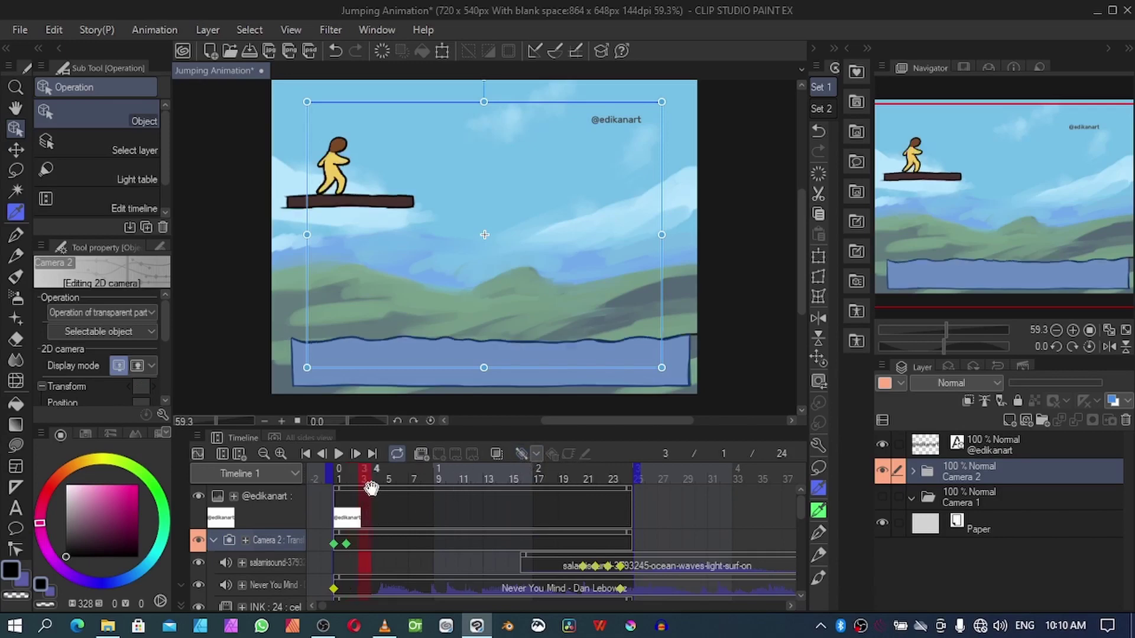
left_click(396, 453)
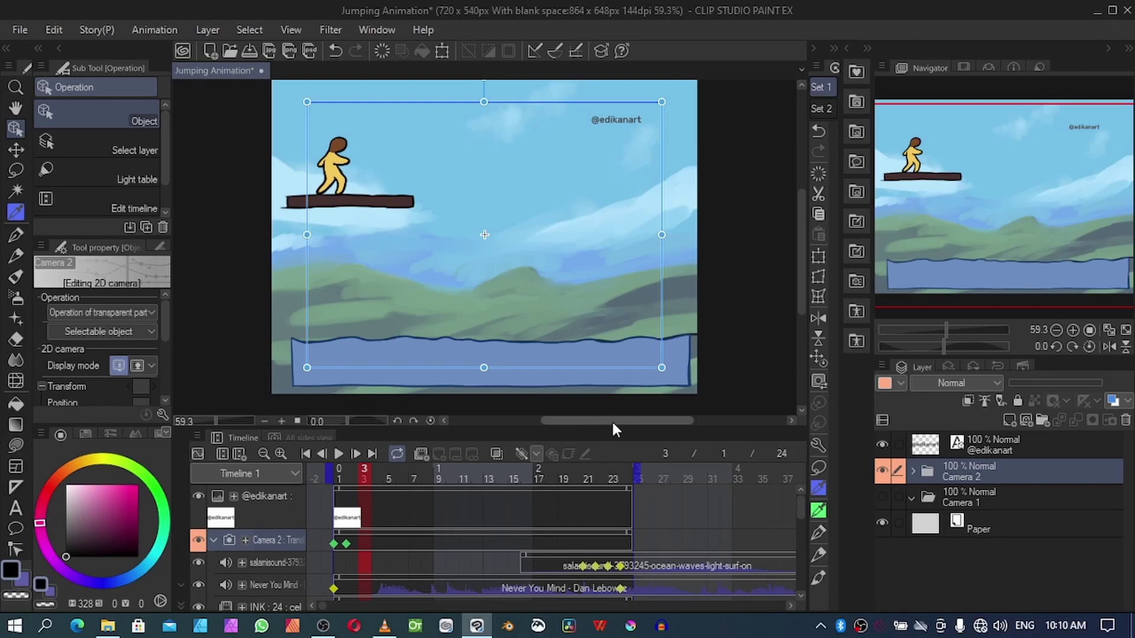
Step: At frame 3, shrink the camera to frame the character and platform, then preview frames 1–3
left_click_drag(663, 366, 478, 206)
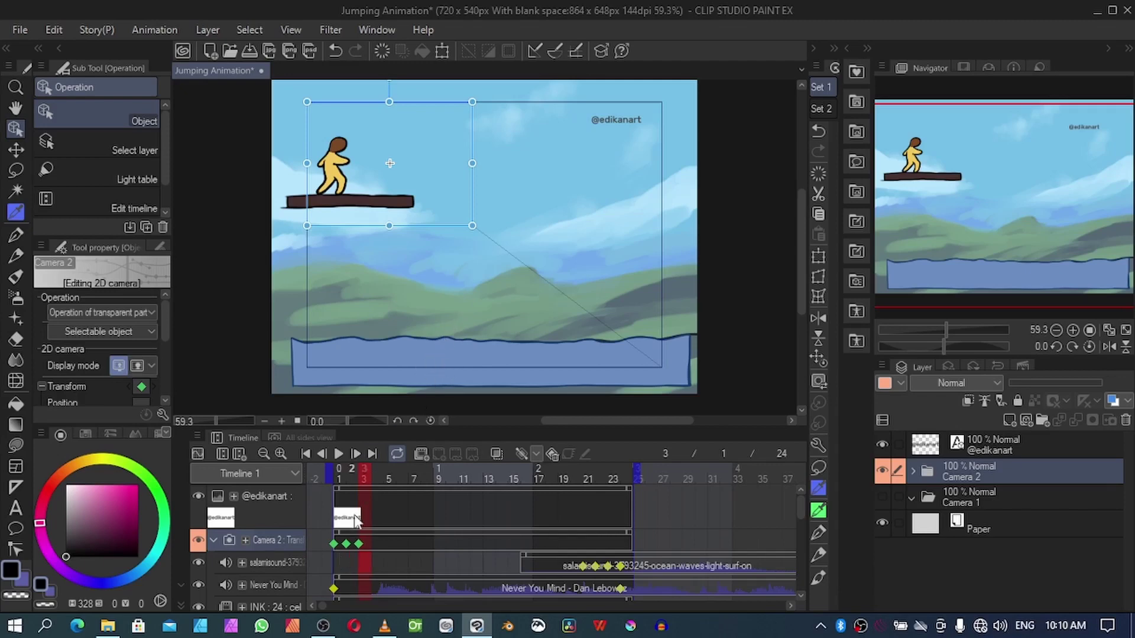
mouse_move(361, 467)
left_mouse_down()
mouse_move(333, 474)
mouse_move(367, 473)
left_mouse_up()
left_click_drag(366, 473, 352, 473)
Step: Add Camera 2 keyframes on frames 4, 5, 6, 7 and 8
left_click(374, 473)
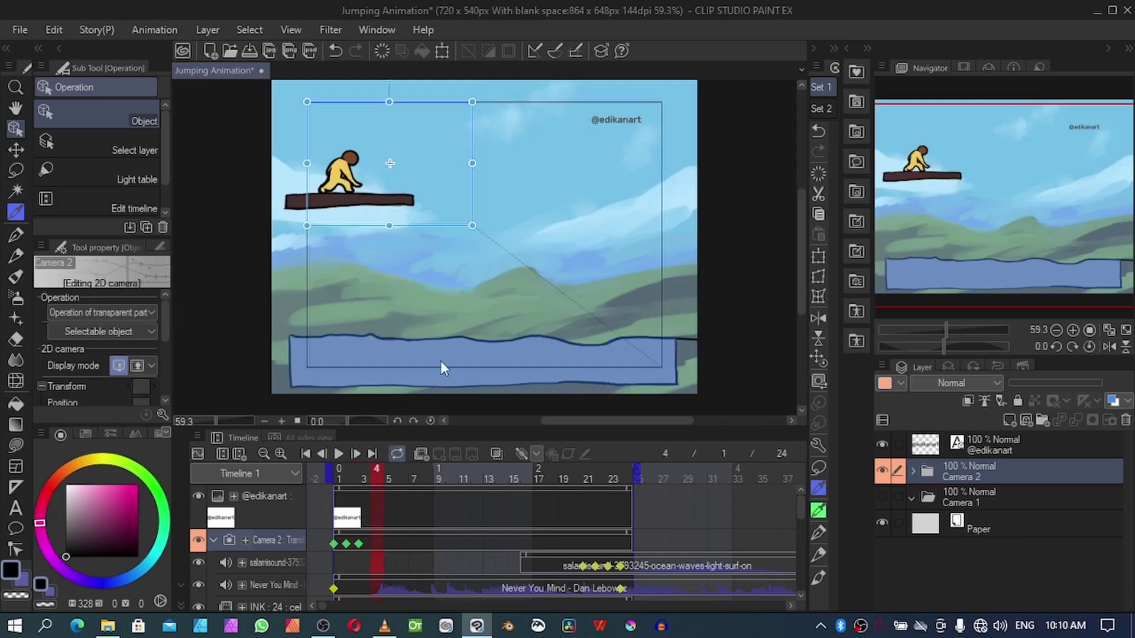
left_click(523, 452)
left_click(391, 479)
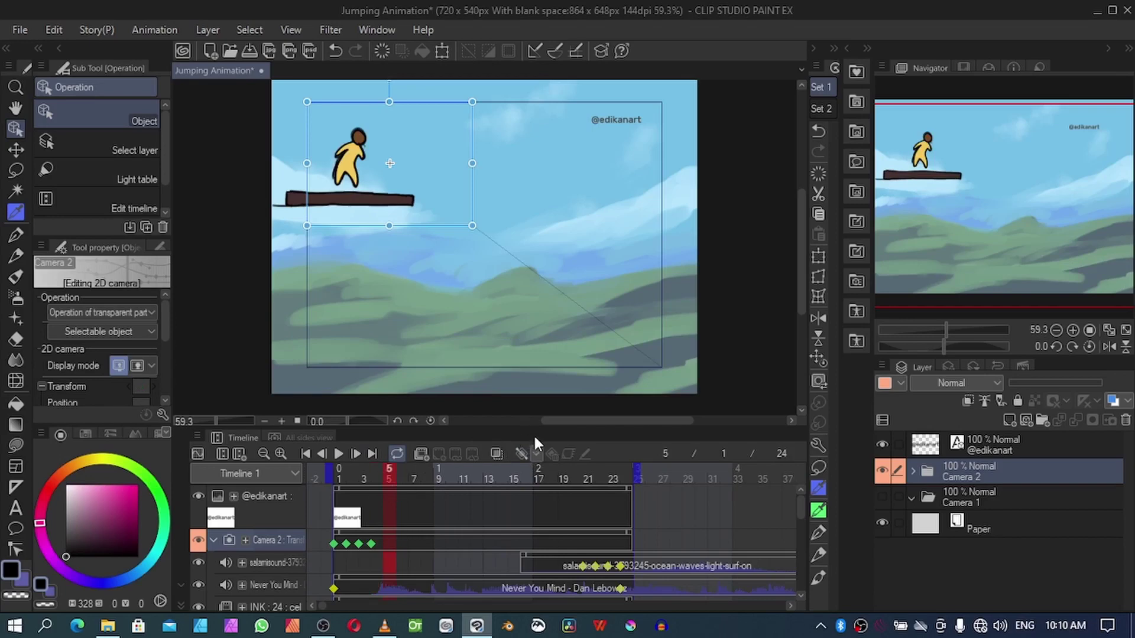
left_click(520, 453)
left_click(403, 479)
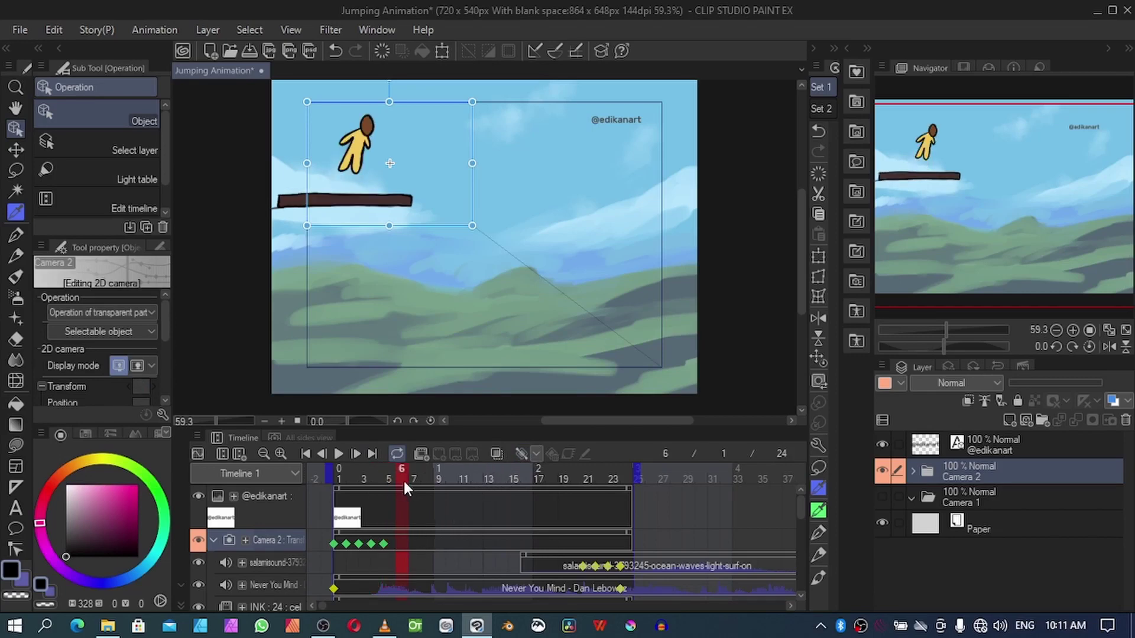
left_click(519, 453)
left_click(412, 541)
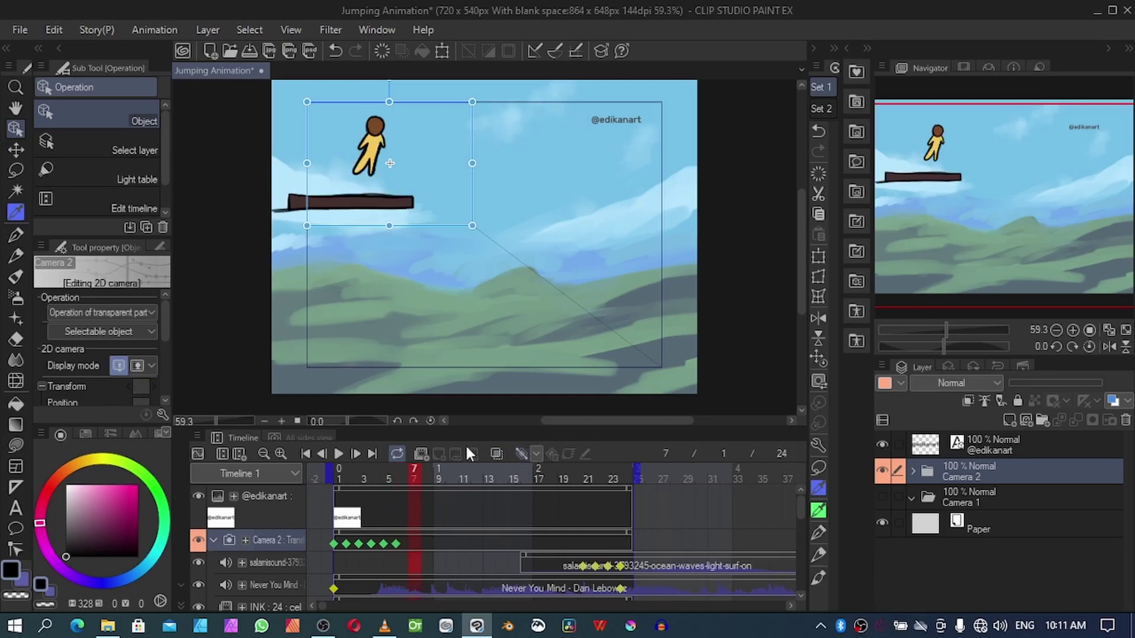
left_click(521, 452)
left_click(427, 474)
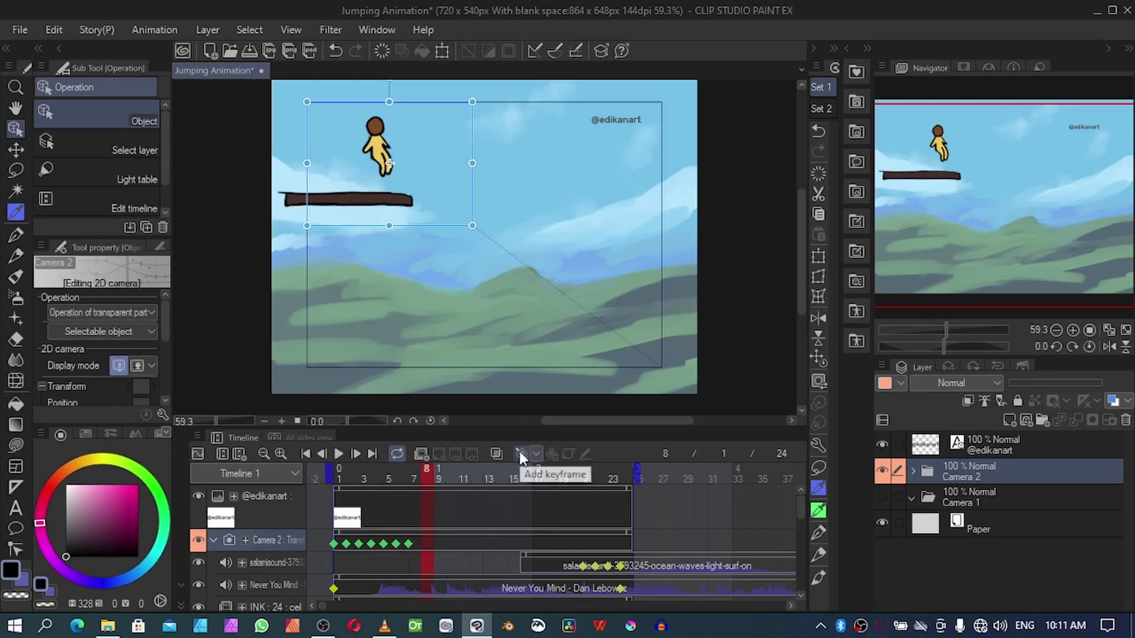
left_click(520, 453)
left_click(439, 475)
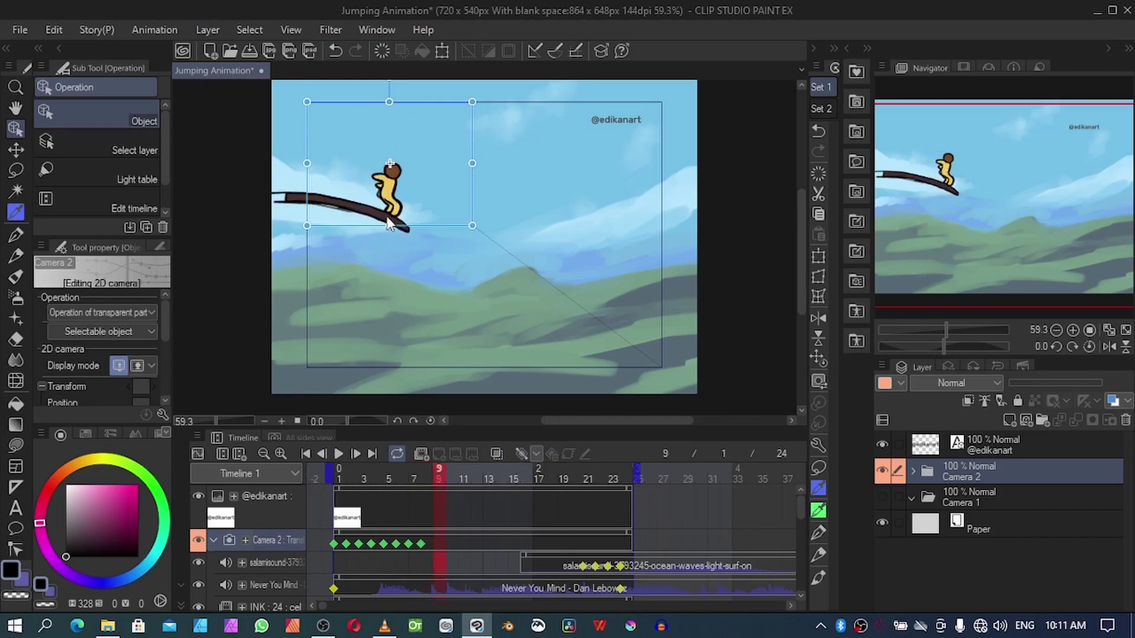
Step: Lower the camera at frame 9 to follow the character, then keyframe frames 10 and 11
left_click_drag(394, 214, 438, 232)
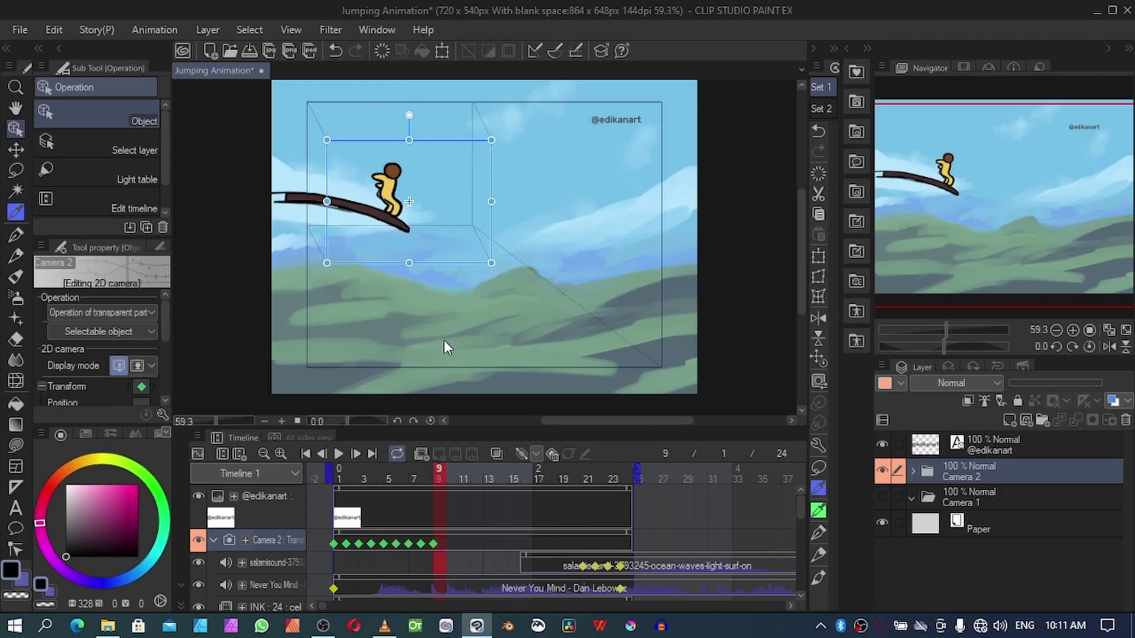
left_click(452, 480)
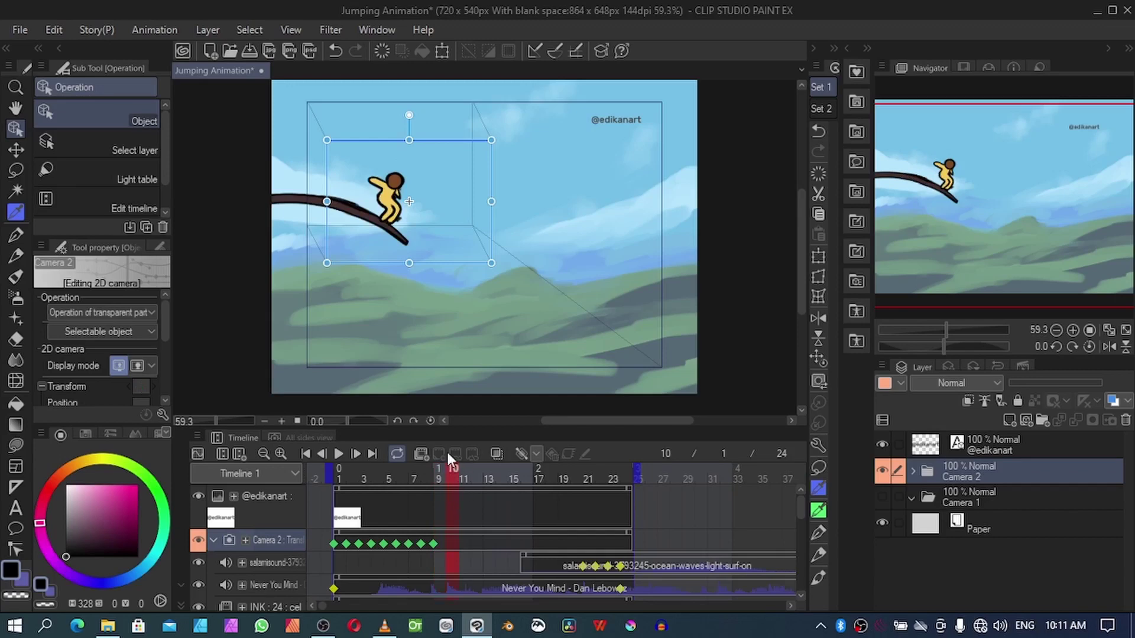
left_click(519, 454)
left_click(464, 480)
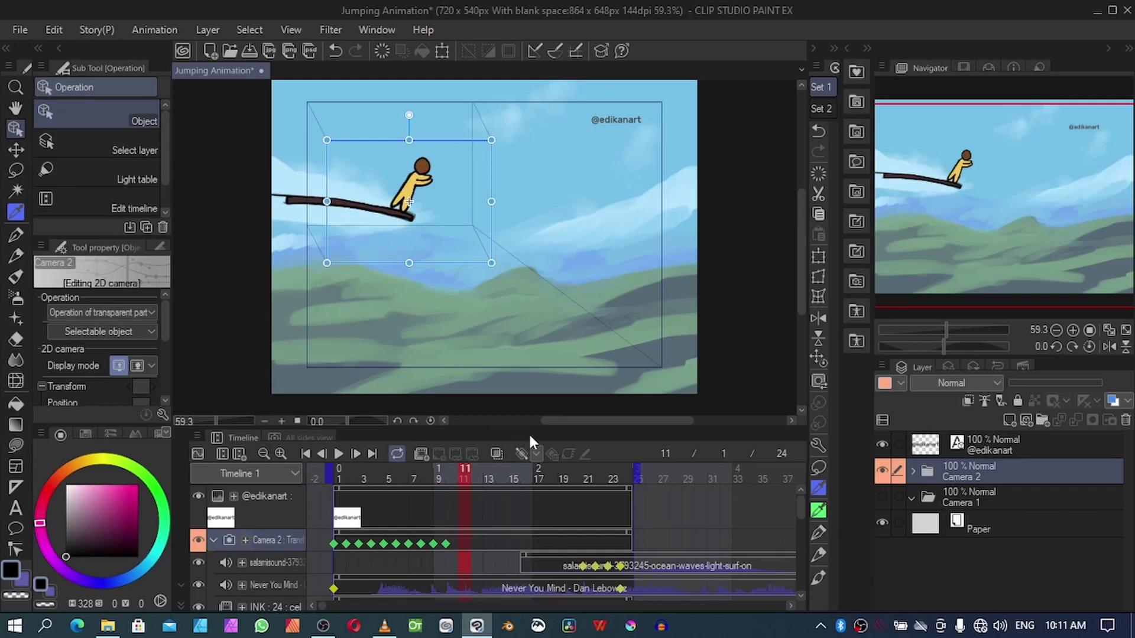
left_click(520, 454)
Step: Reposition the camera on frames 12, 13 and 14 to track the leap and fall
left_click(475, 480)
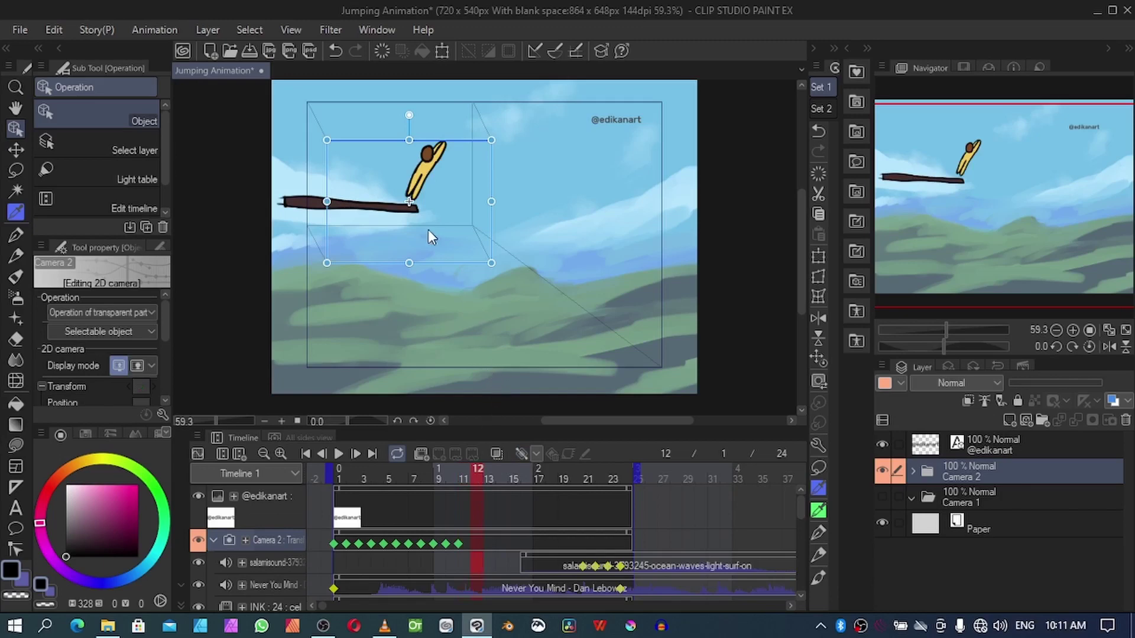
left_click_drag(431, 236, 456, 218)
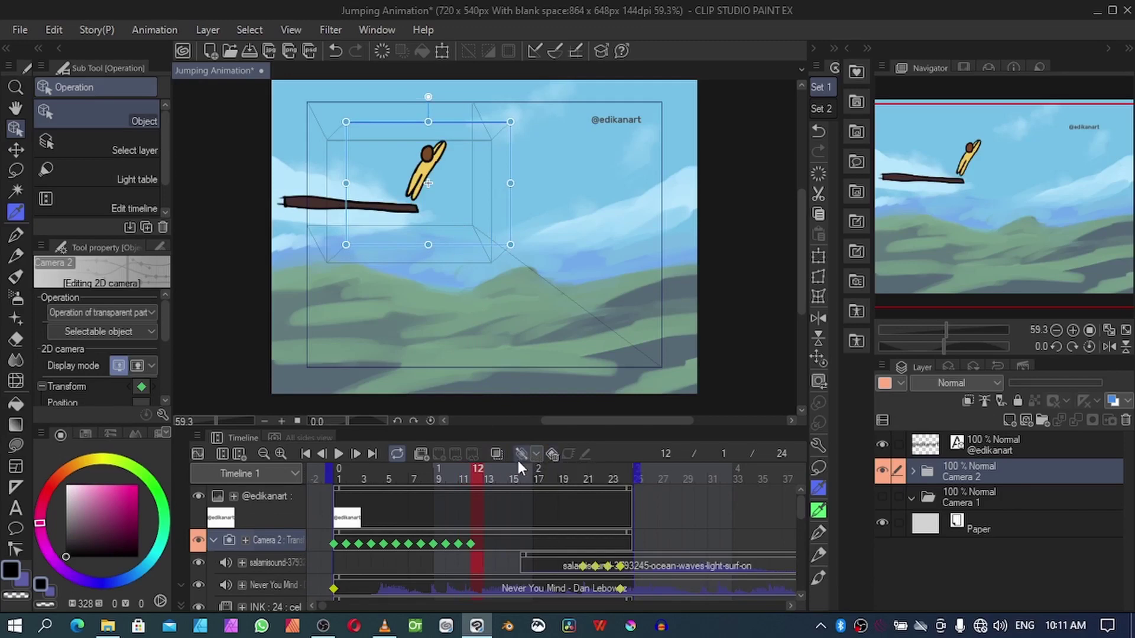
left_click(491, 475)
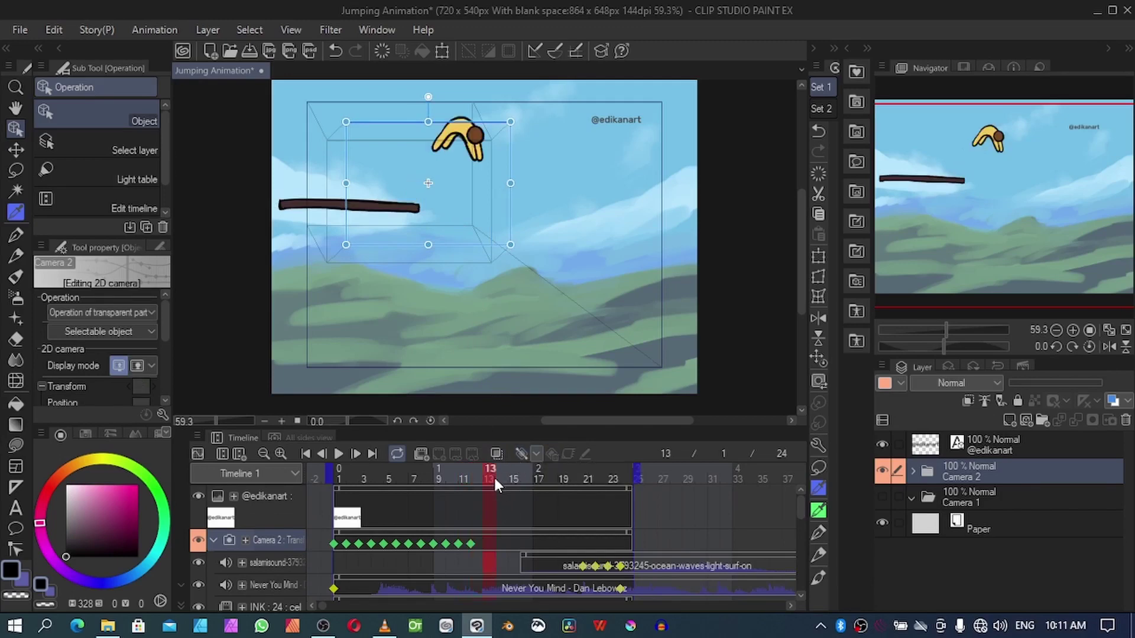
mouse_move(456, 228)
left_mouse_down()
mouse_move(484, 198)
mouse_move(458, 218)
left_mouse_up()
key("Down")
key("Down")
key("Down")
key("Down")
key("Down")
key("Down")
key("Right")
key("Right")
key("Right")
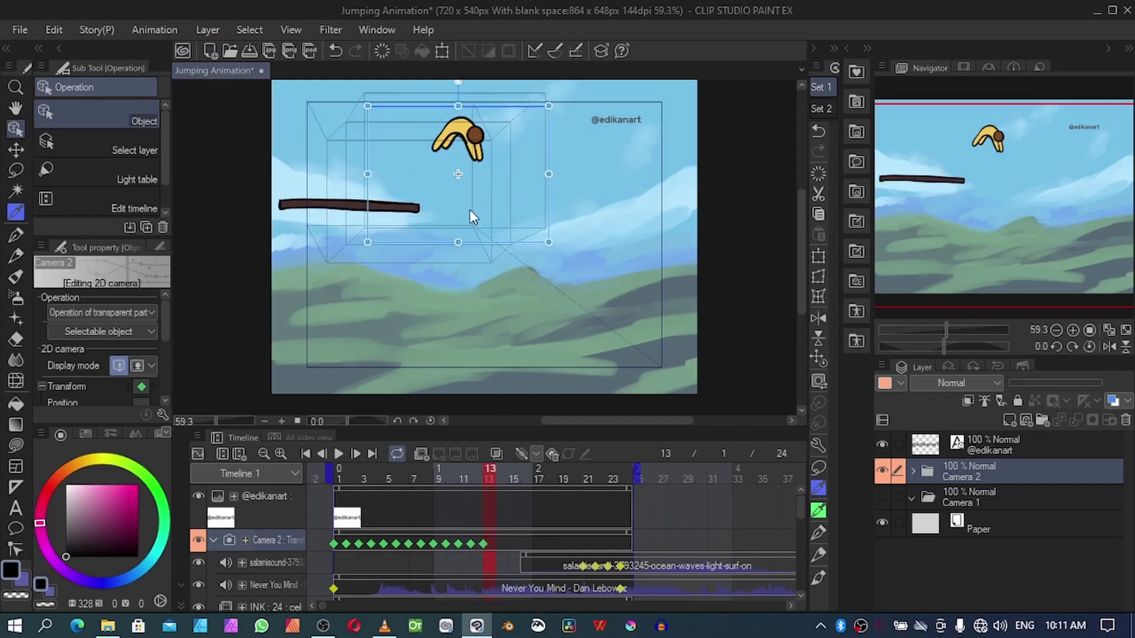
key("Up")
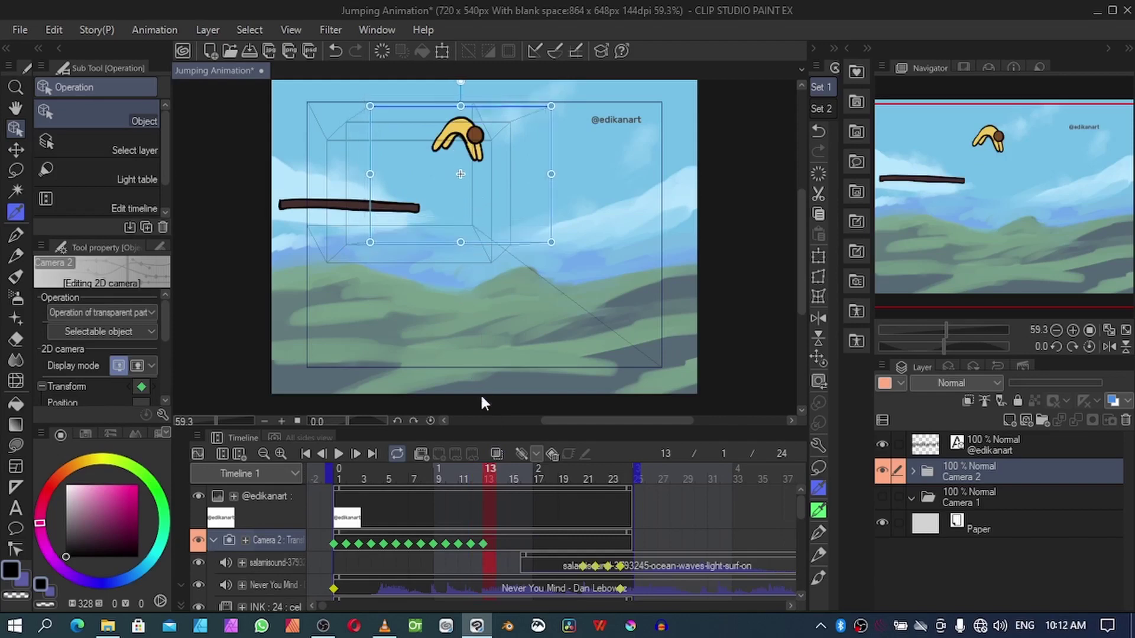
left_click(502, 478)
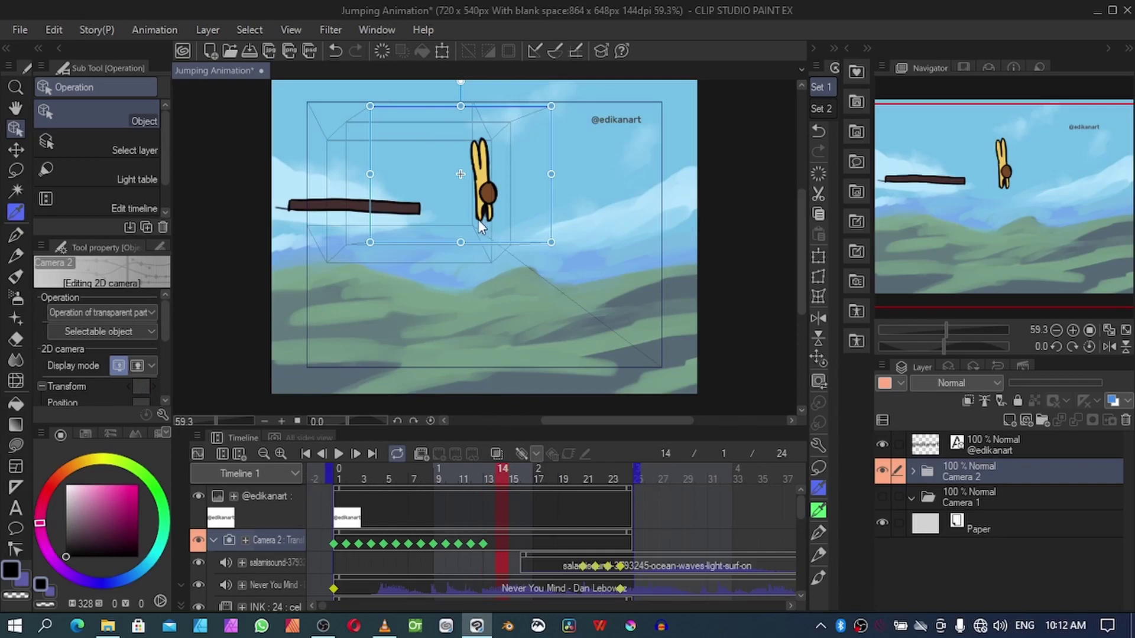
left_click_drag(469, 220, 479, 237)
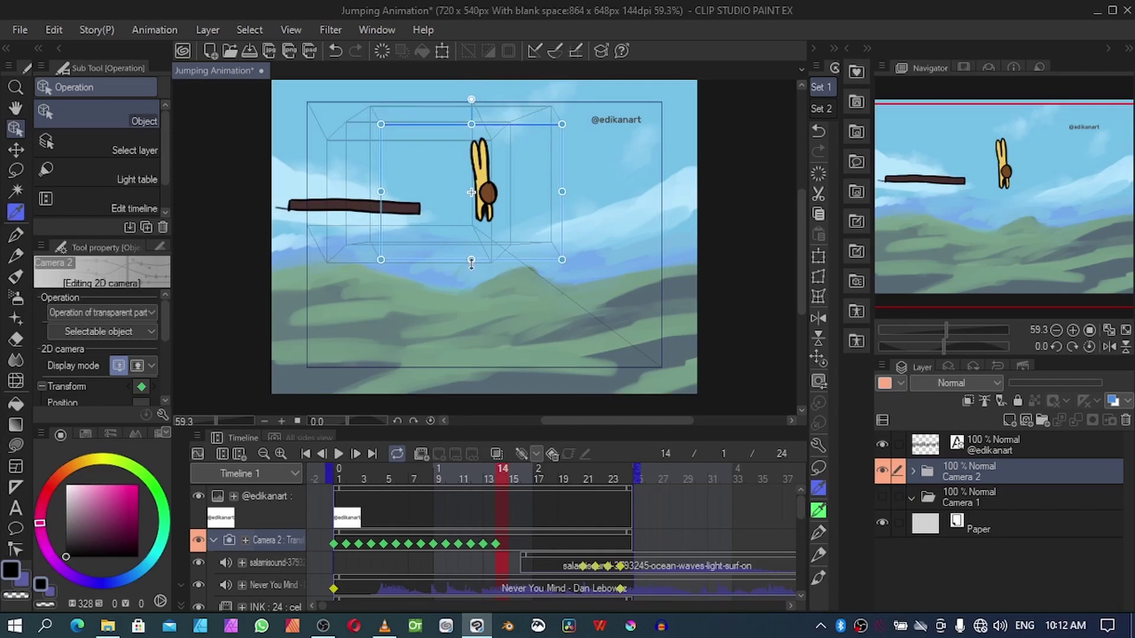
left_click(515, 477)
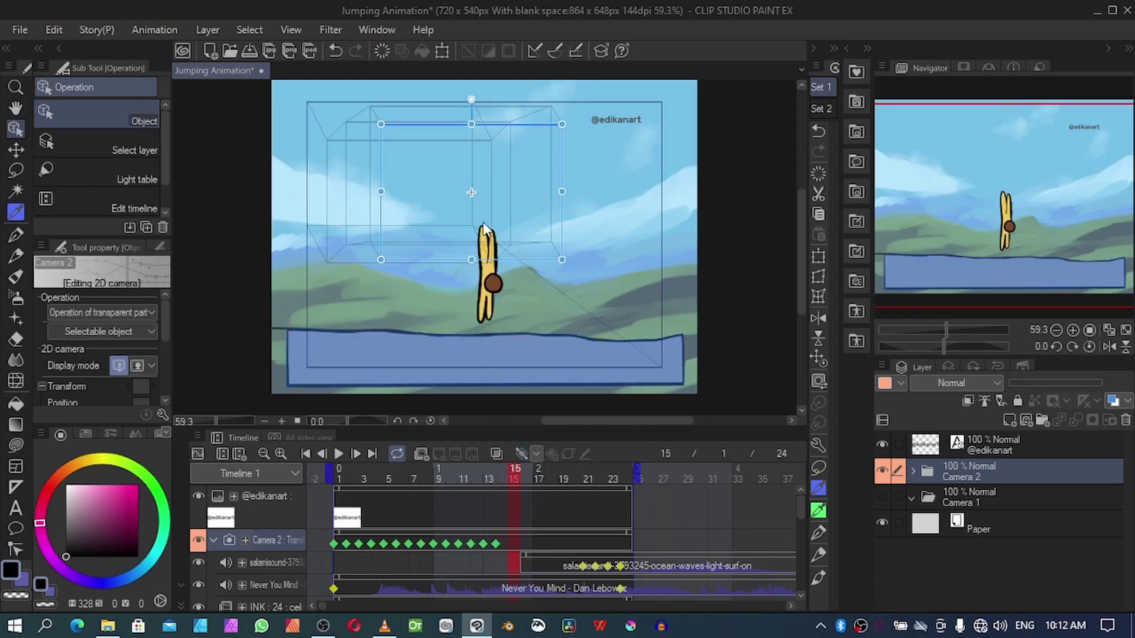
Step: At frame 15, lower and resize the camera to include the water
left_click_drag(490, 219, 498, 293)
left_click_drag(389, 266, 364, 293)
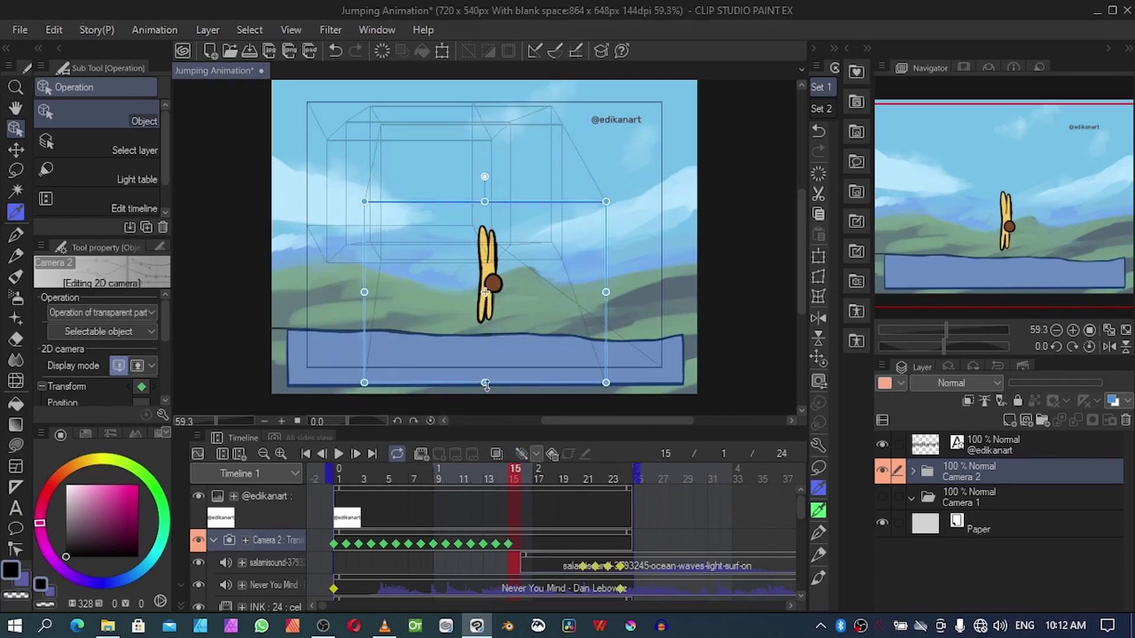
left_click_drag(484, 384, 488, 392)
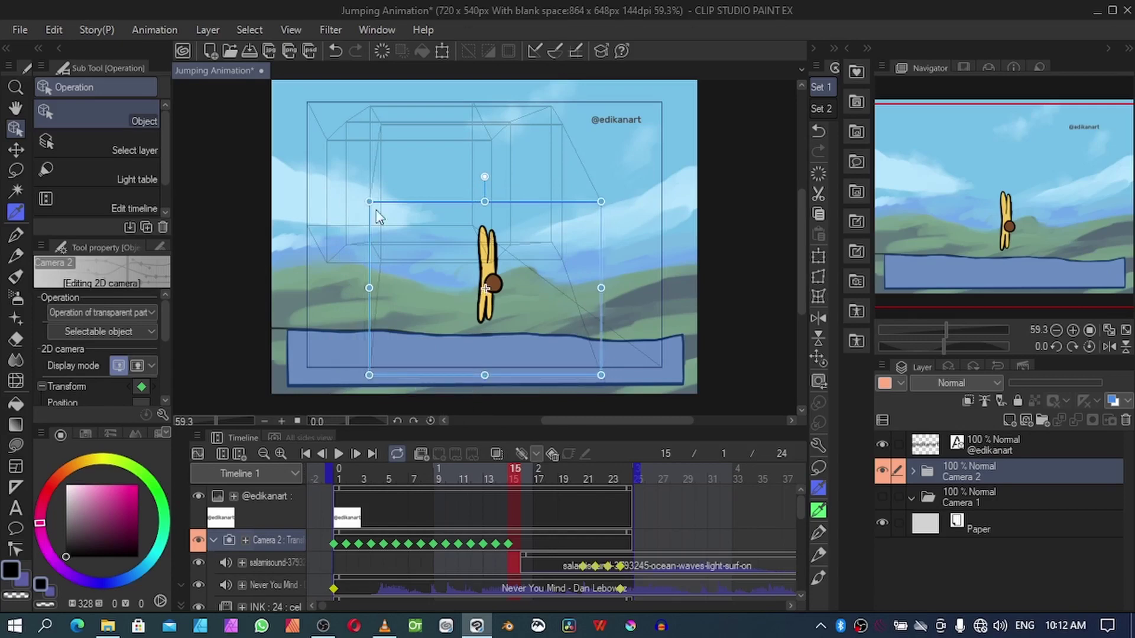
left_click_drag(488, 314, 505, 313)
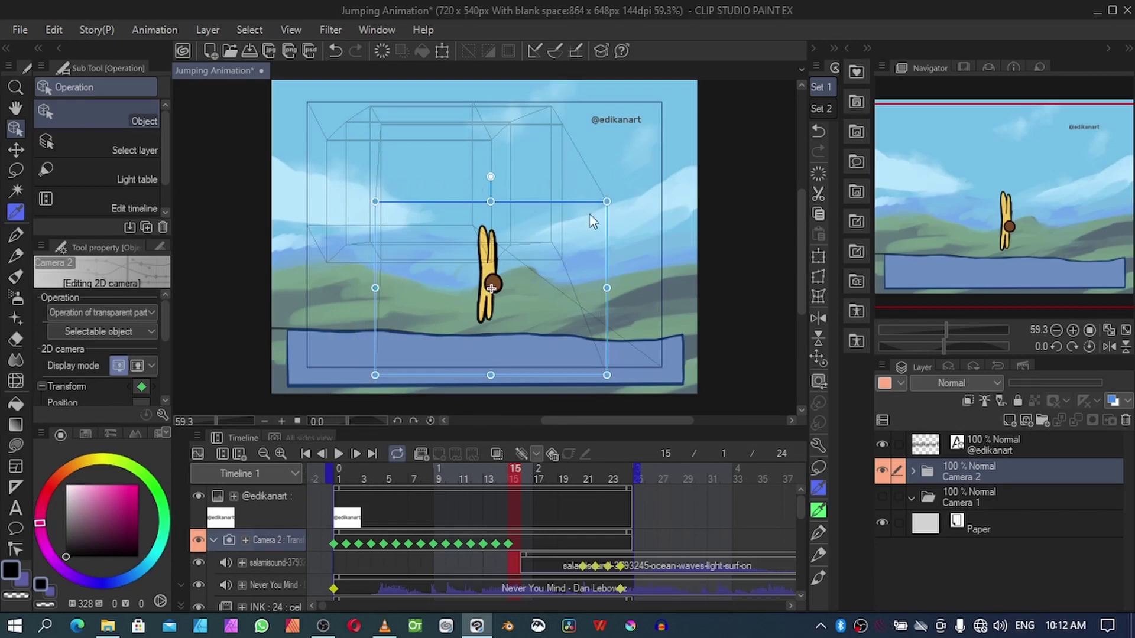
left_click_drag(481, 337, 485, 342)
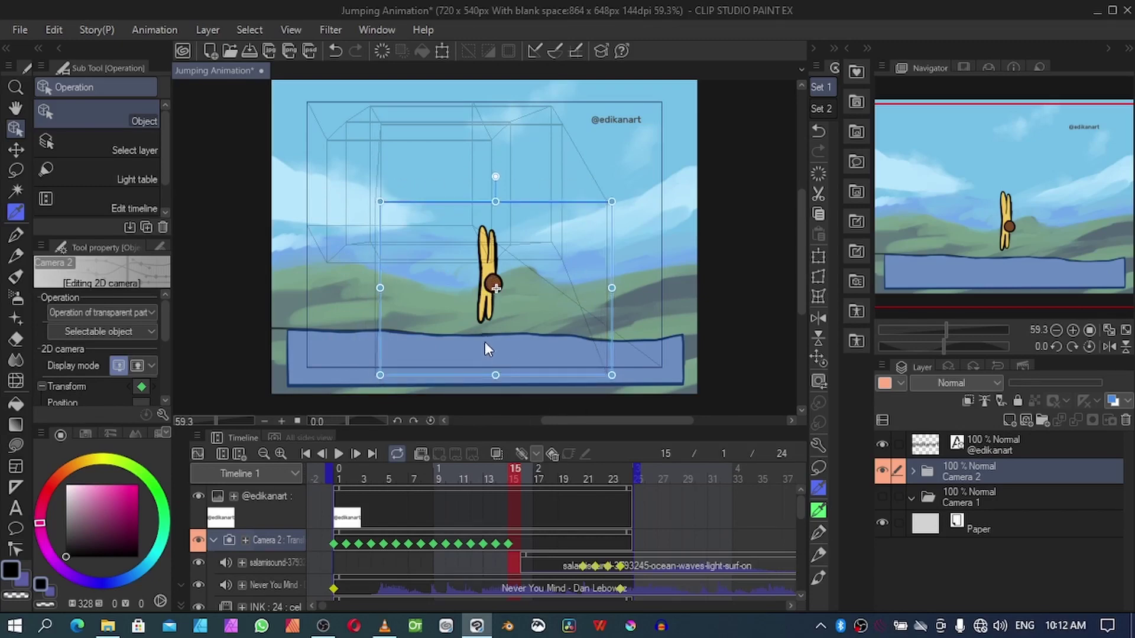
Step: Add camera keyframes on the splash frames 16 and 17
left_click(529, 477)
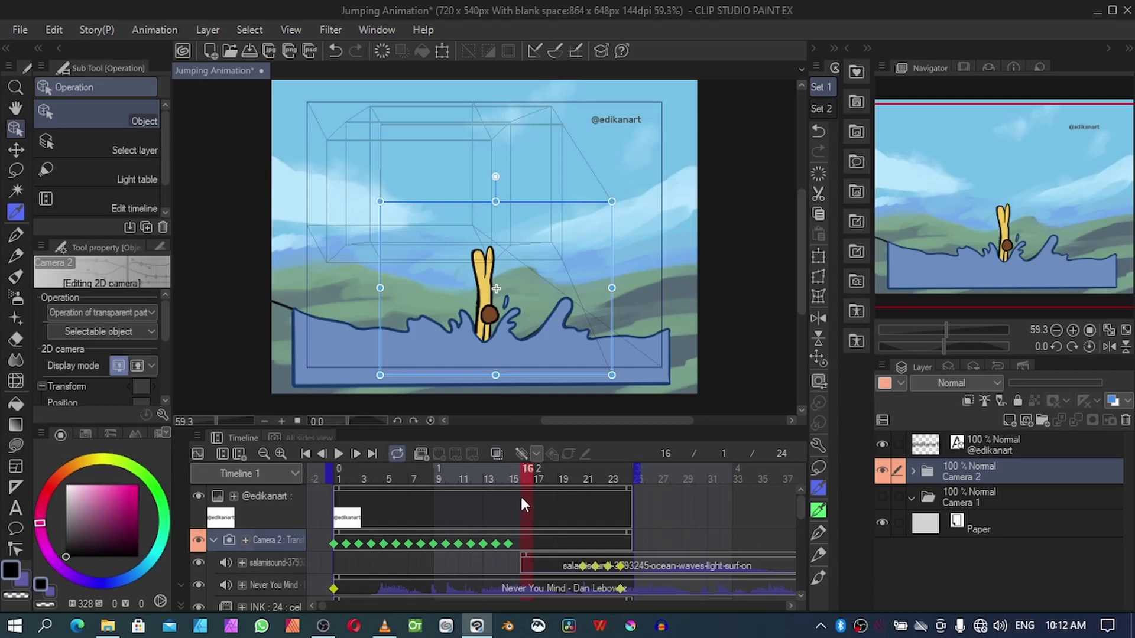
left_click(538, 476)
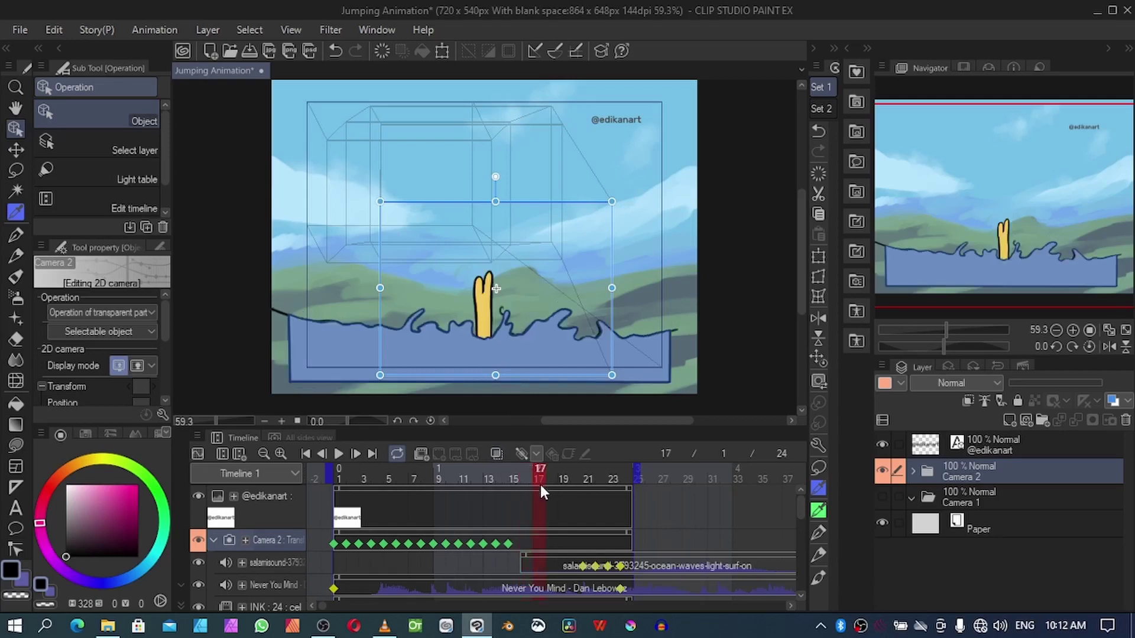
left_click(524, 483)
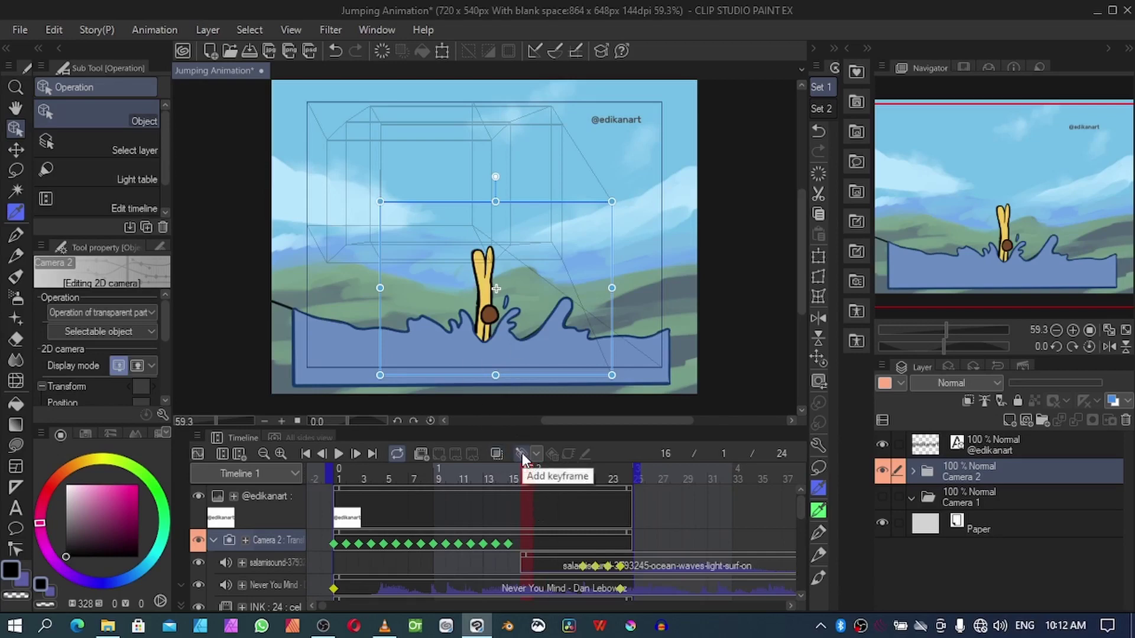
left_click(522, 454)
left_click(538, 475)
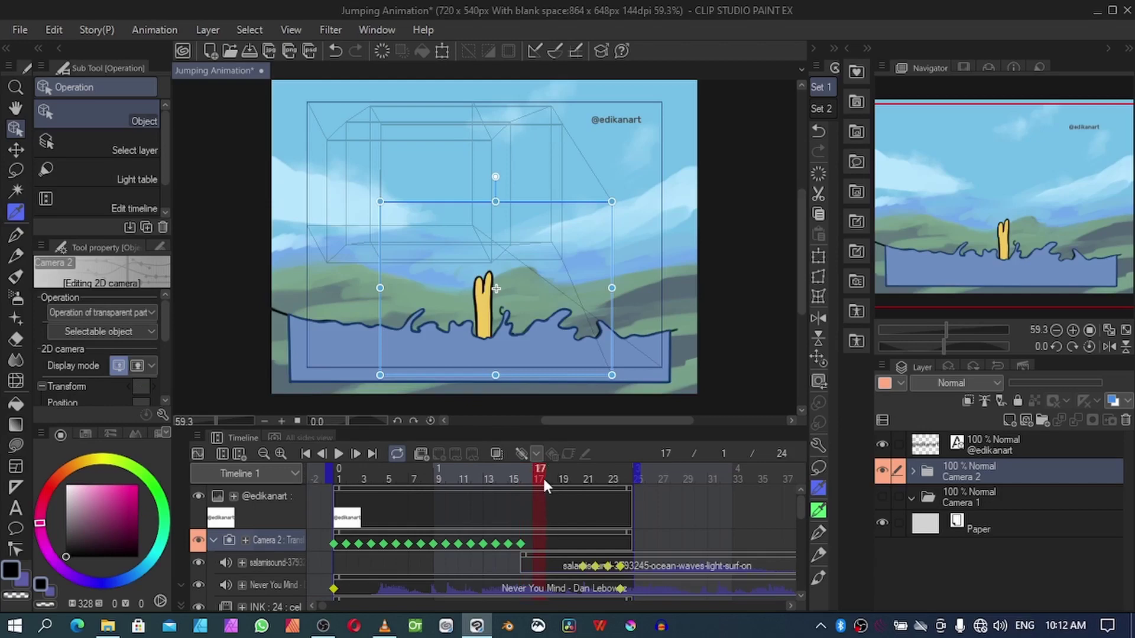
left_click(526, 480)
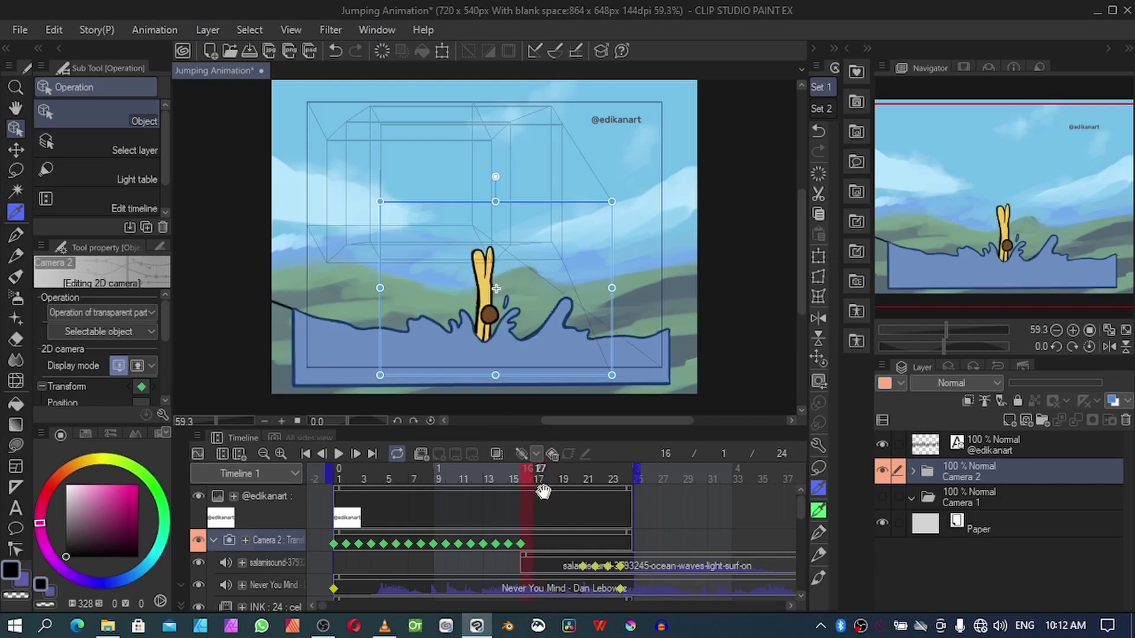
left_click(541, 479)
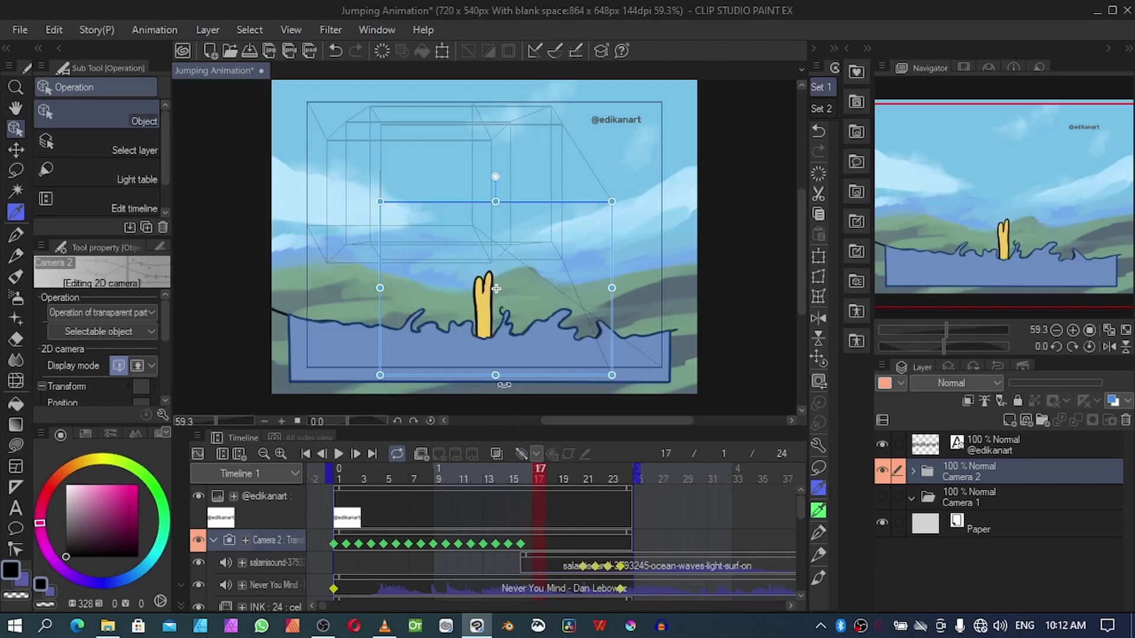
left_click(523, 451)
Step: Add camera keyframes on frames 19, 20, 21, 22 and 23
left_click(553, 480)
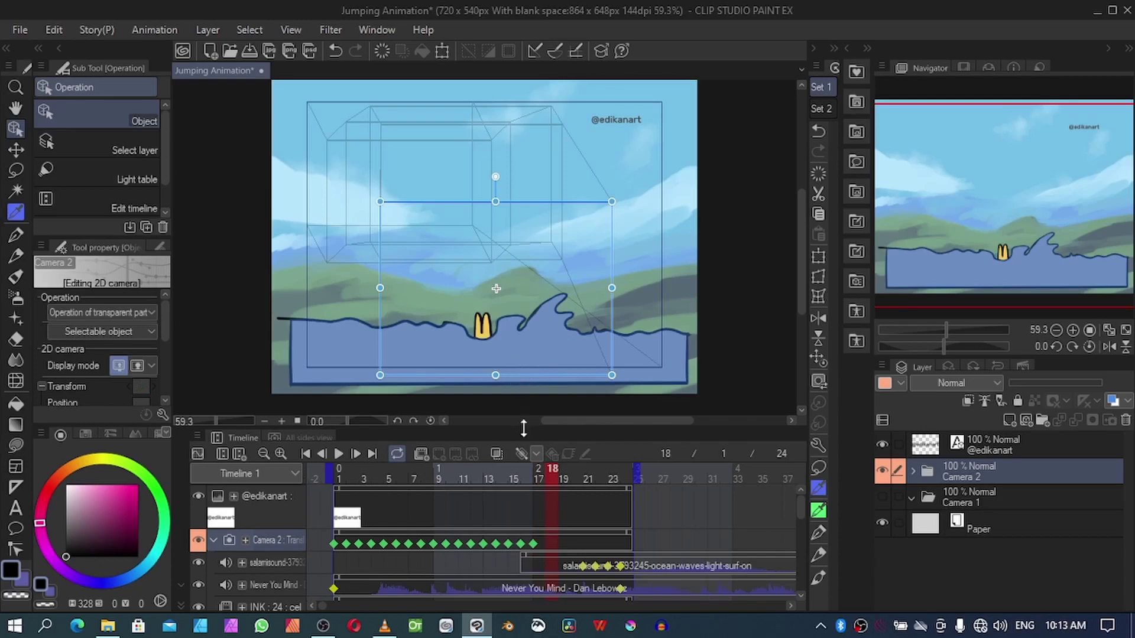
left_click(569, 477)
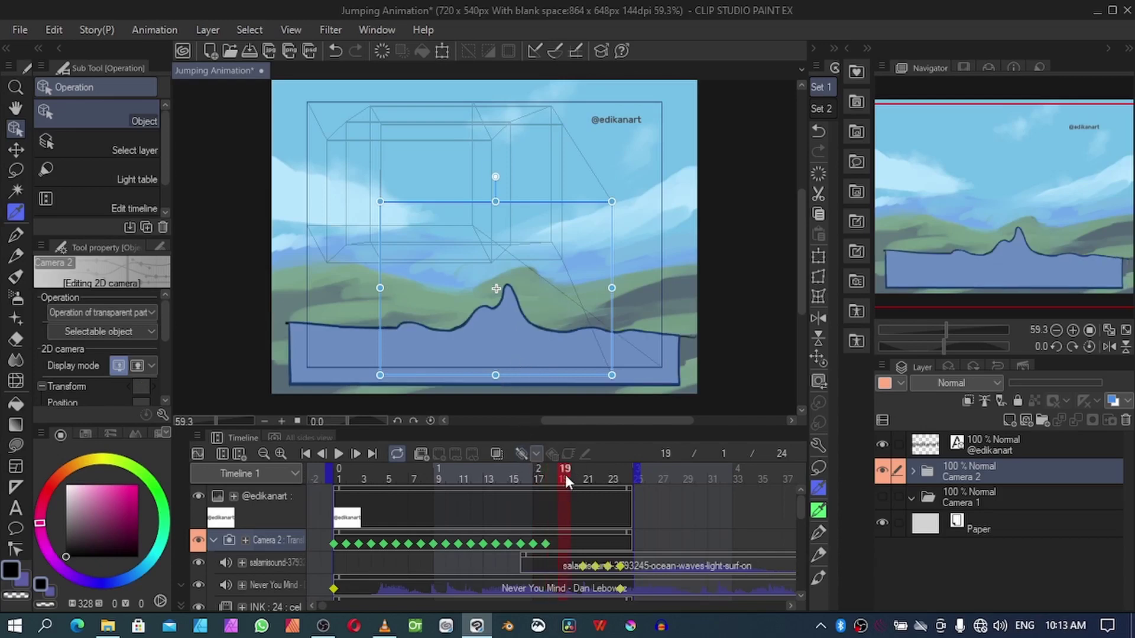
left_click(526, 452)
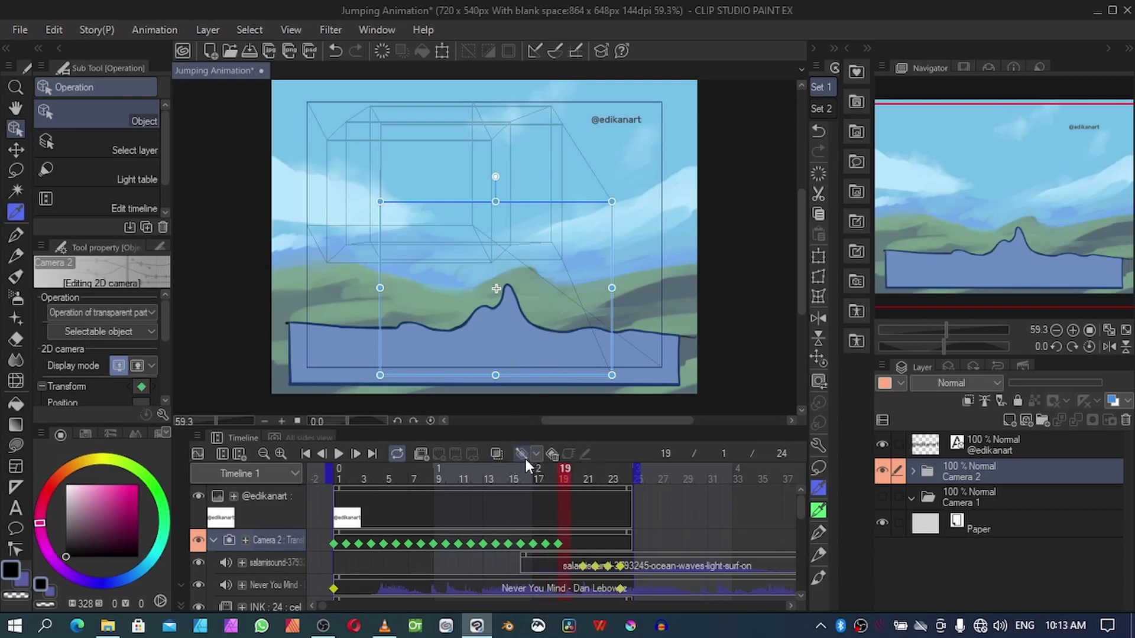
left_click(574, 478)
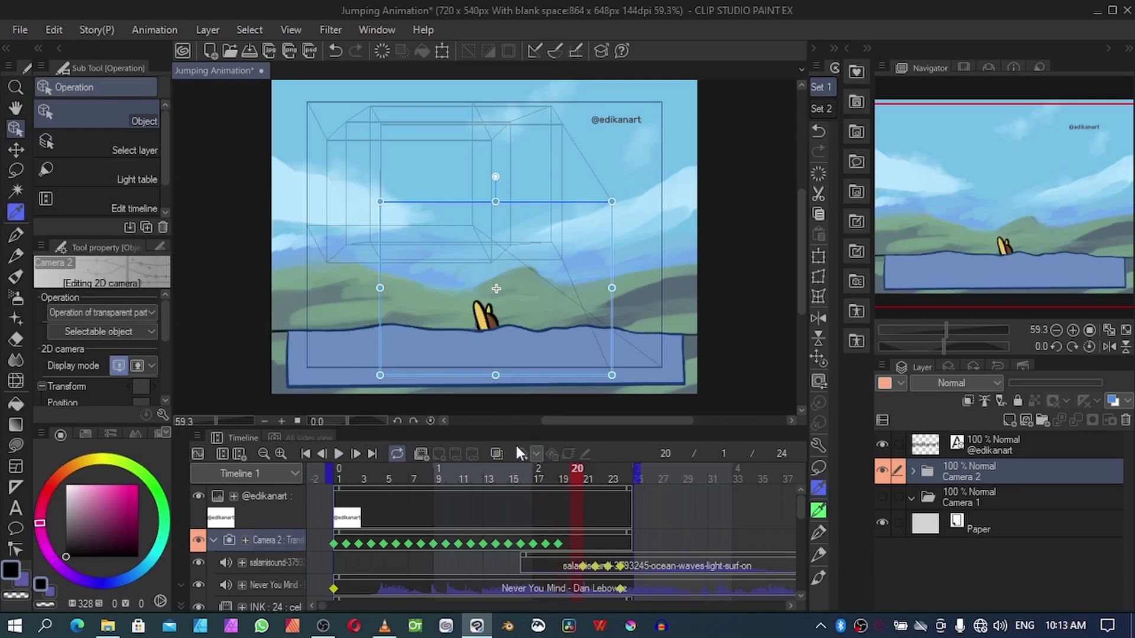
left_click(523, 453)
left_click(589, 480)
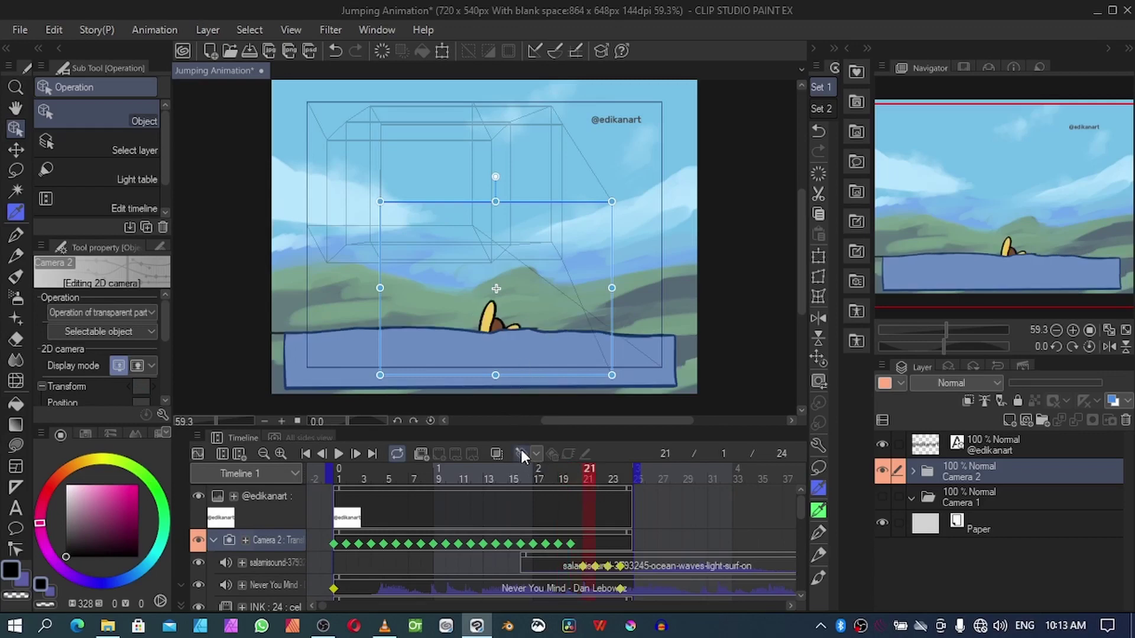
left_click(522, 452)
left_click(601, 480)
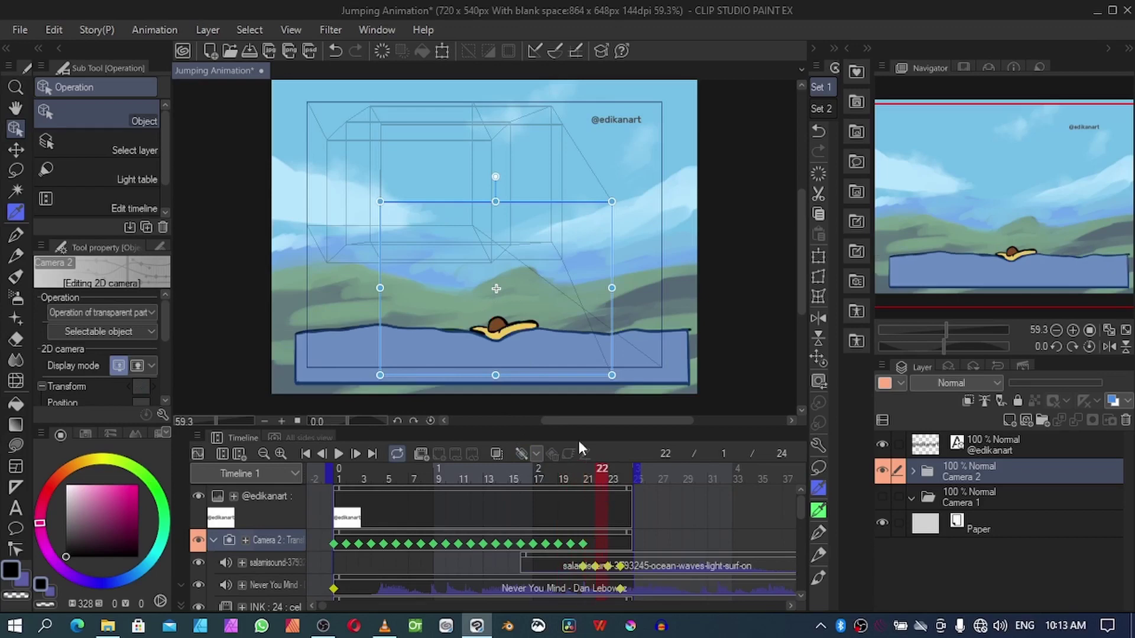
left_click(523, 453)
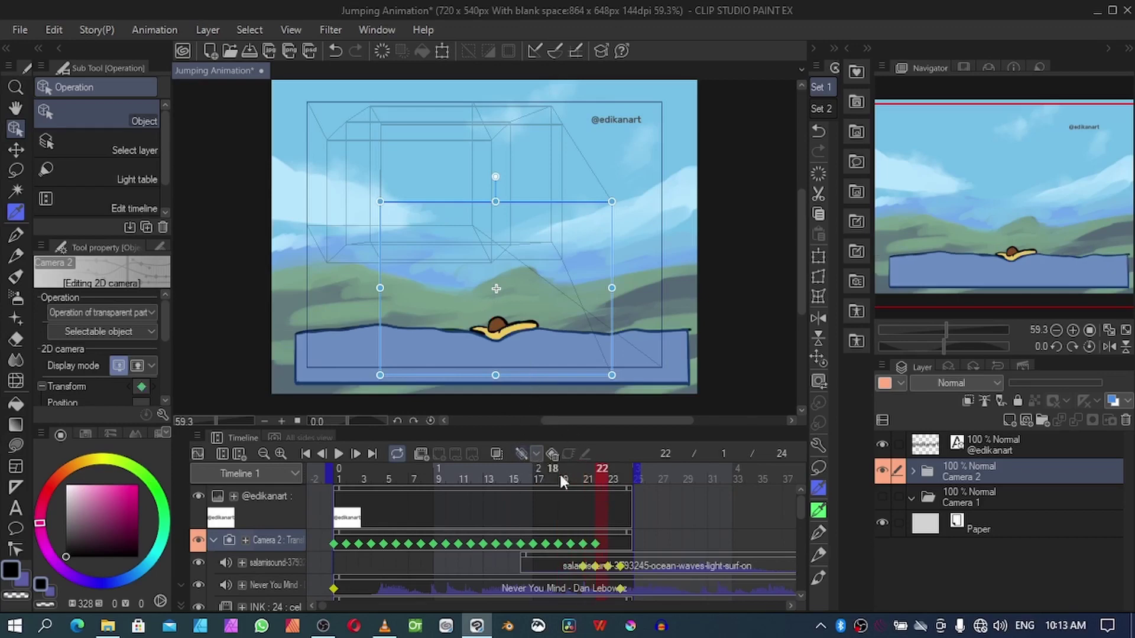
left_click(614, 480)
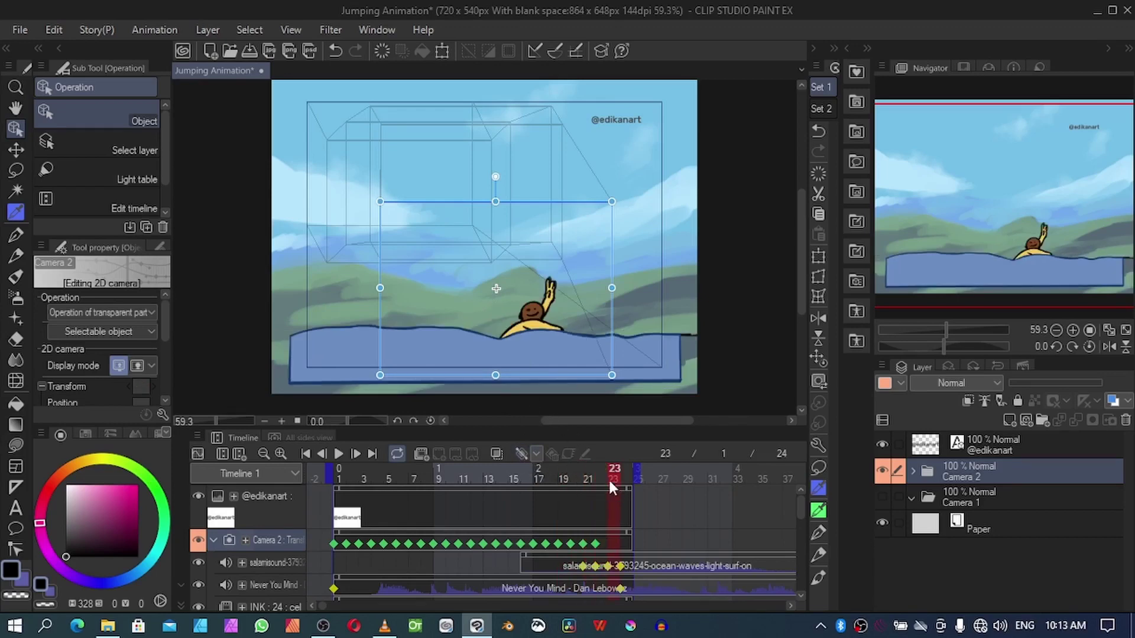
left_click(522, 453)
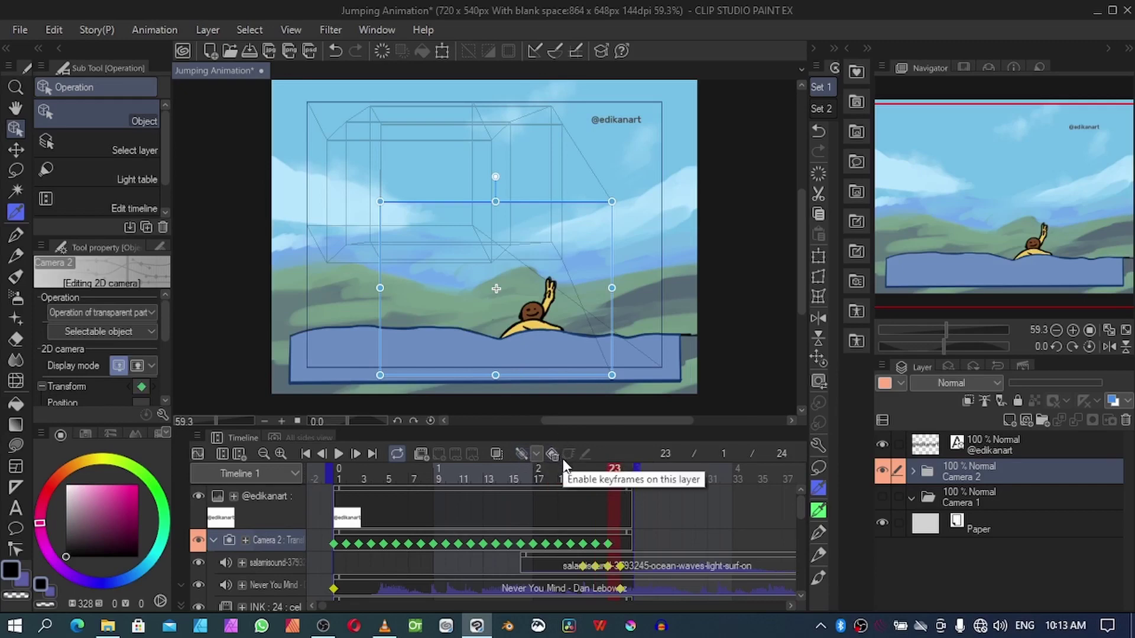
Step: On frame 24, move the camera right and zoom it tightly onto the waving swimmer
left_click(626, 473)
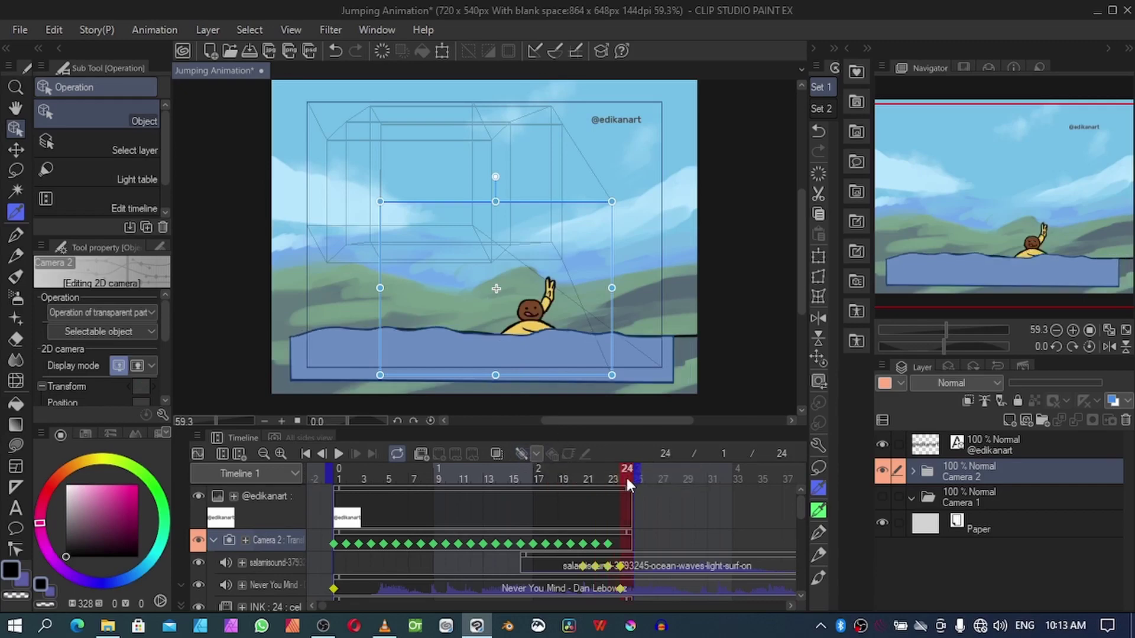
left_click_drag(552, 357, 581, 359)
left_click_drag(405, 199, 463, 244)
left_click_drag(640, 376, 580, 335)
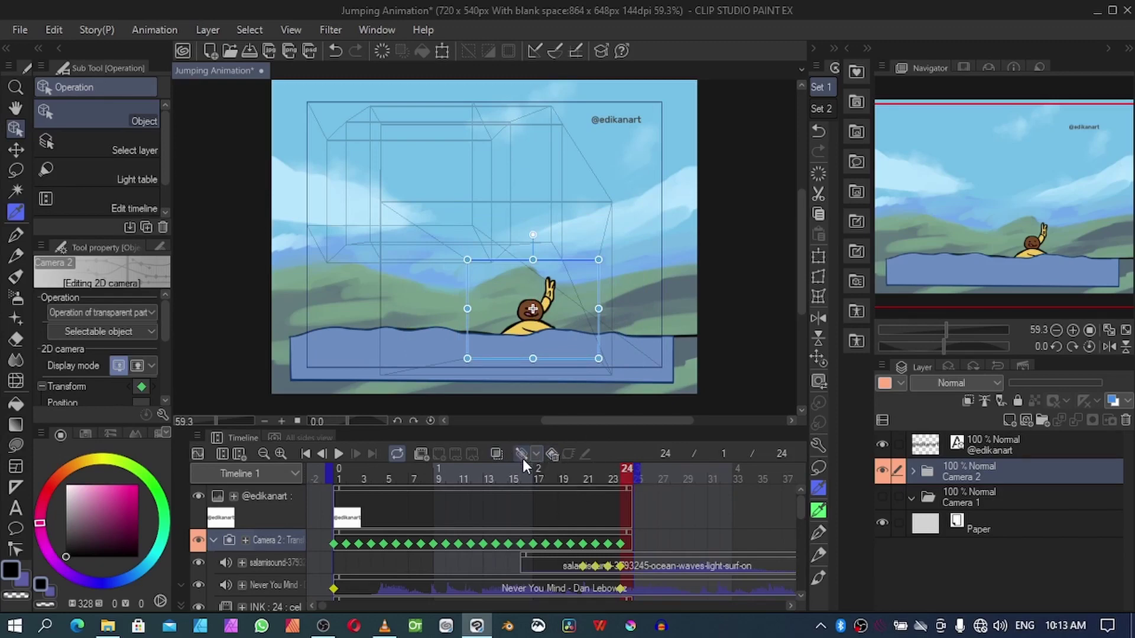
Step: Preview the camera animation, expand Camera 2 to show its layers, then replay and stop mid-jump
left_click(339, 454)
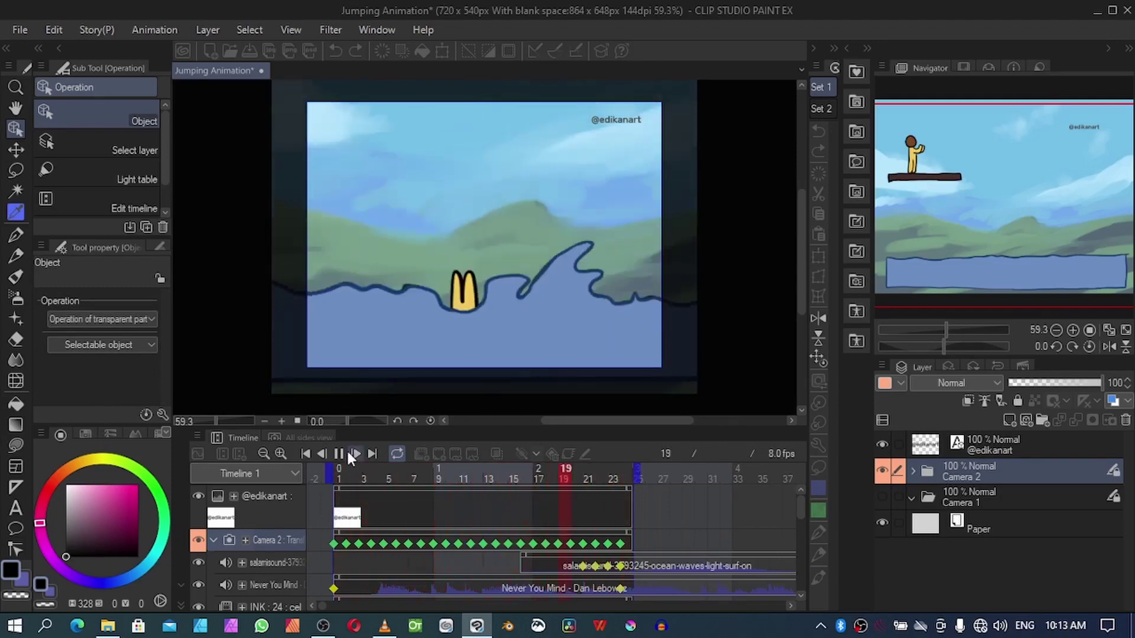
left_click(339, 456)
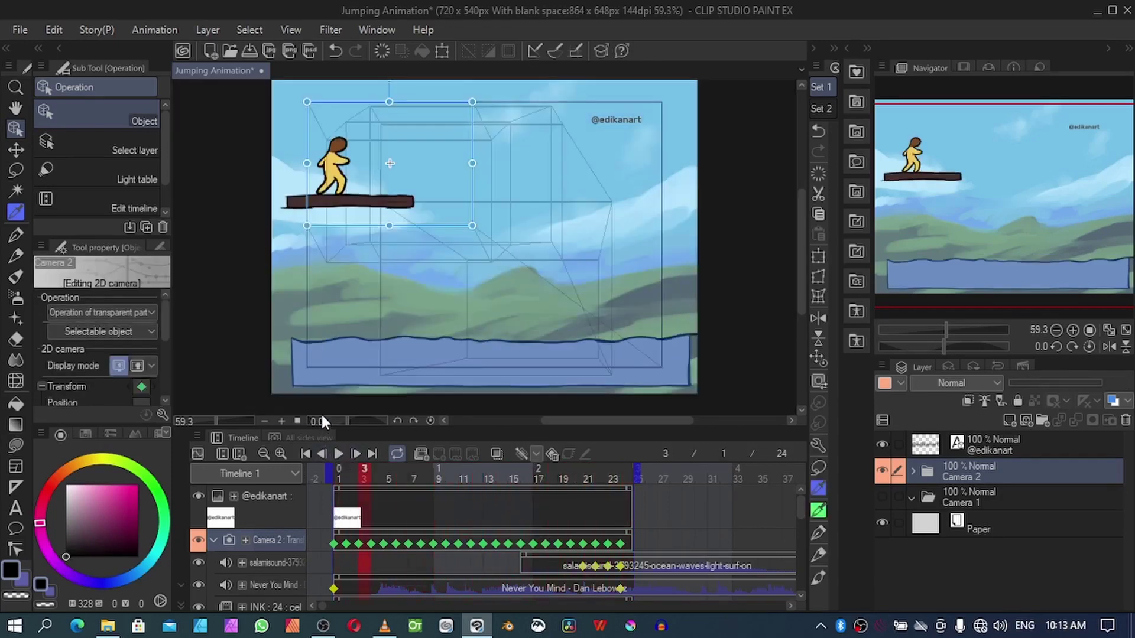
left_click(913, 471)
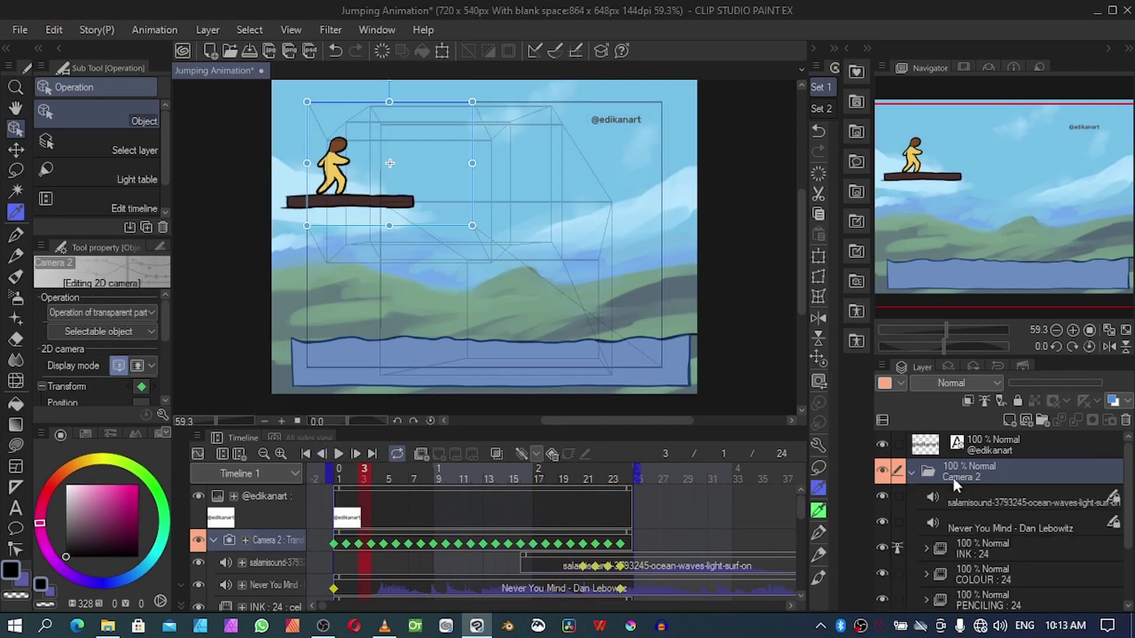
scroll(1129, 524, "down", 2)
scroll(1129, 523, "down", 1)
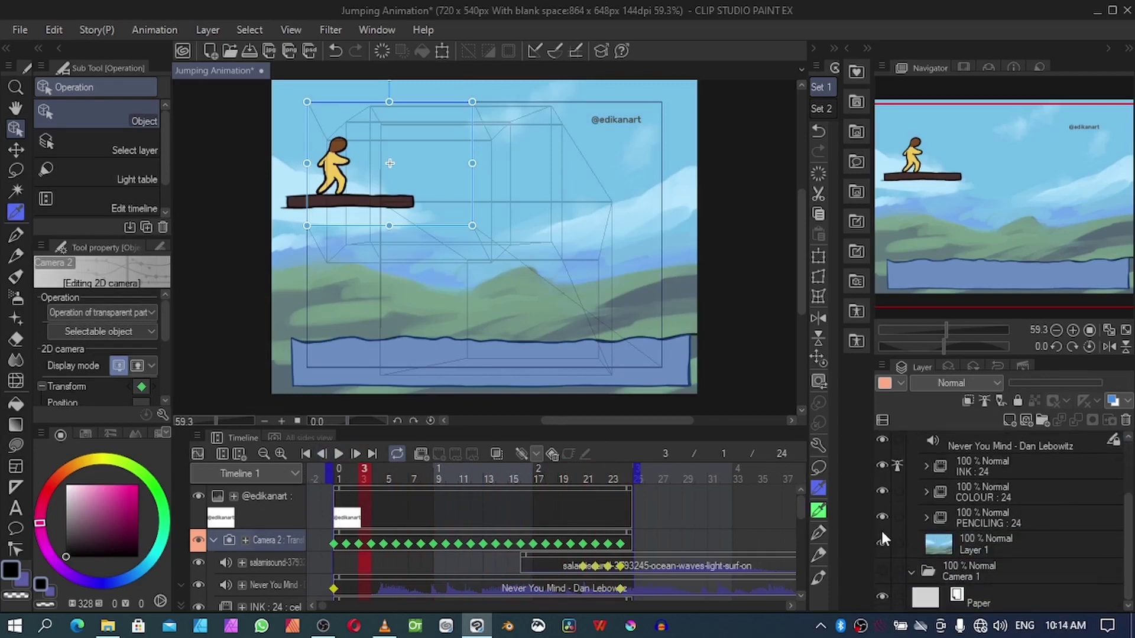
scroll(1126, 508, "up", 3)
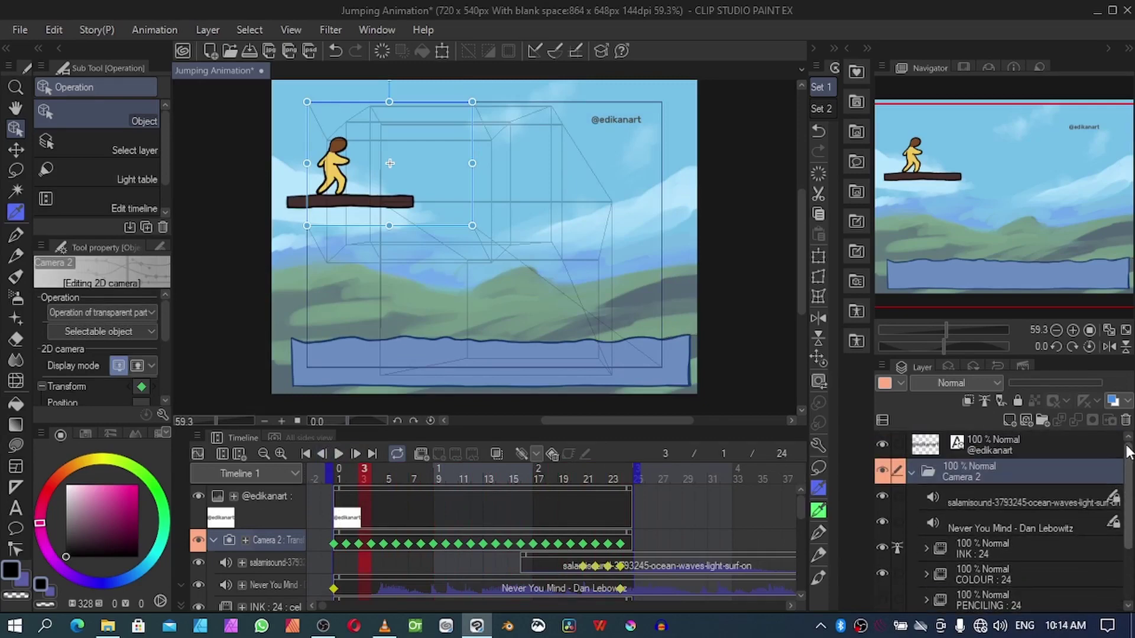
left_click(338, 454)
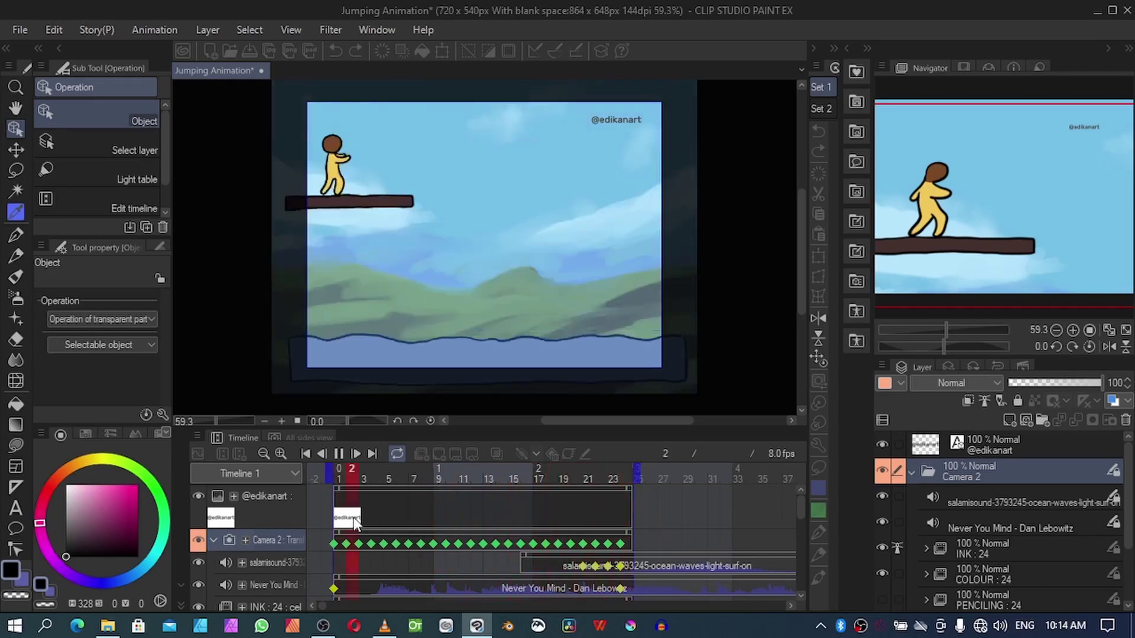
left_click(339, 454)
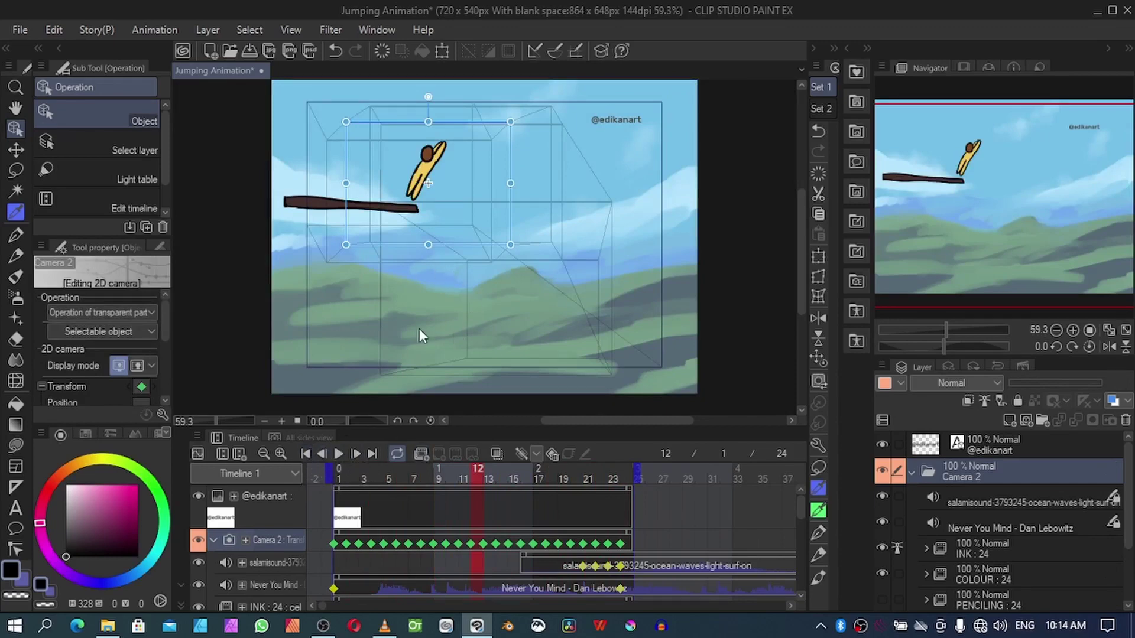
Step: Select the watermark layer, undo the accidental timeline change, and open File > Export animation
left_click(609, 493)
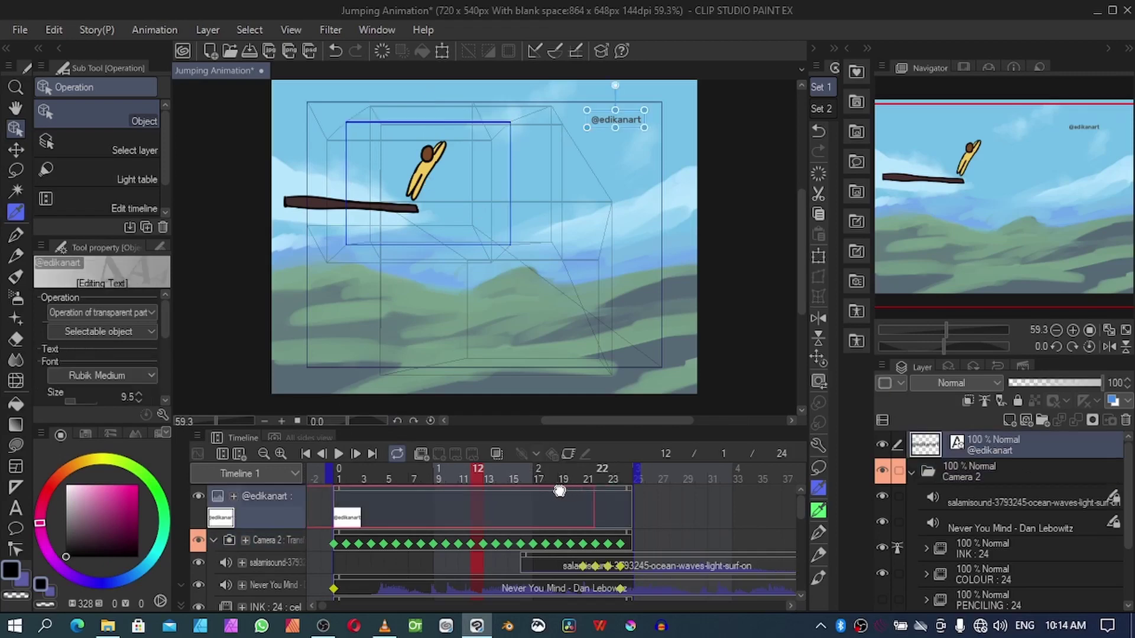
scroll(533, 516, "up", 2)
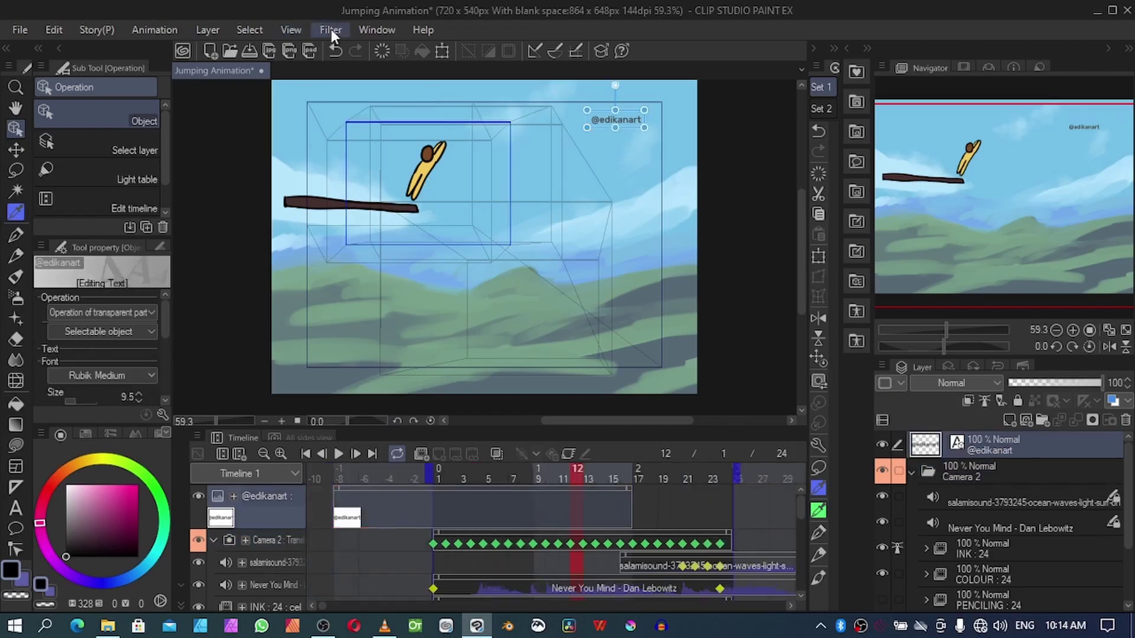
left_click(336, 52)
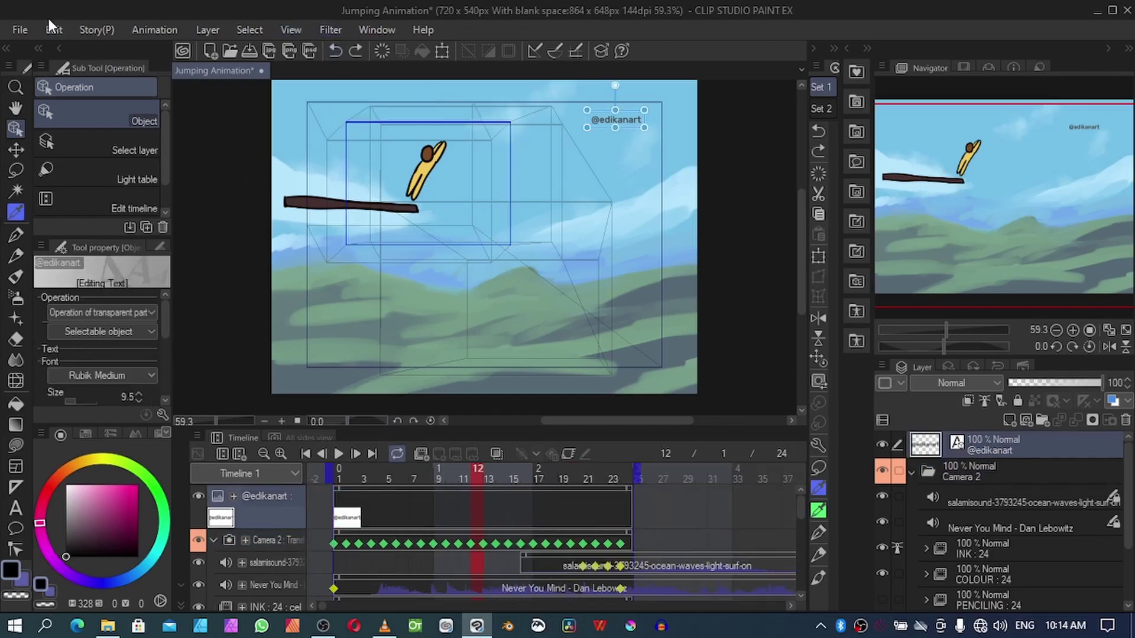
left_click(19, 29)
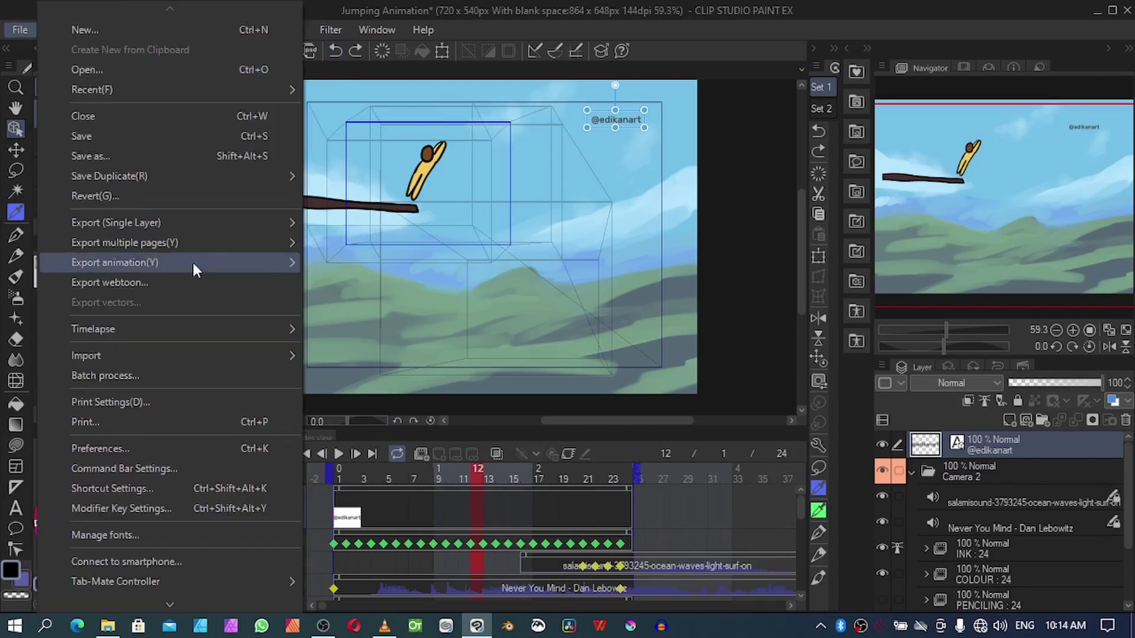
mouse_move(266, 244)
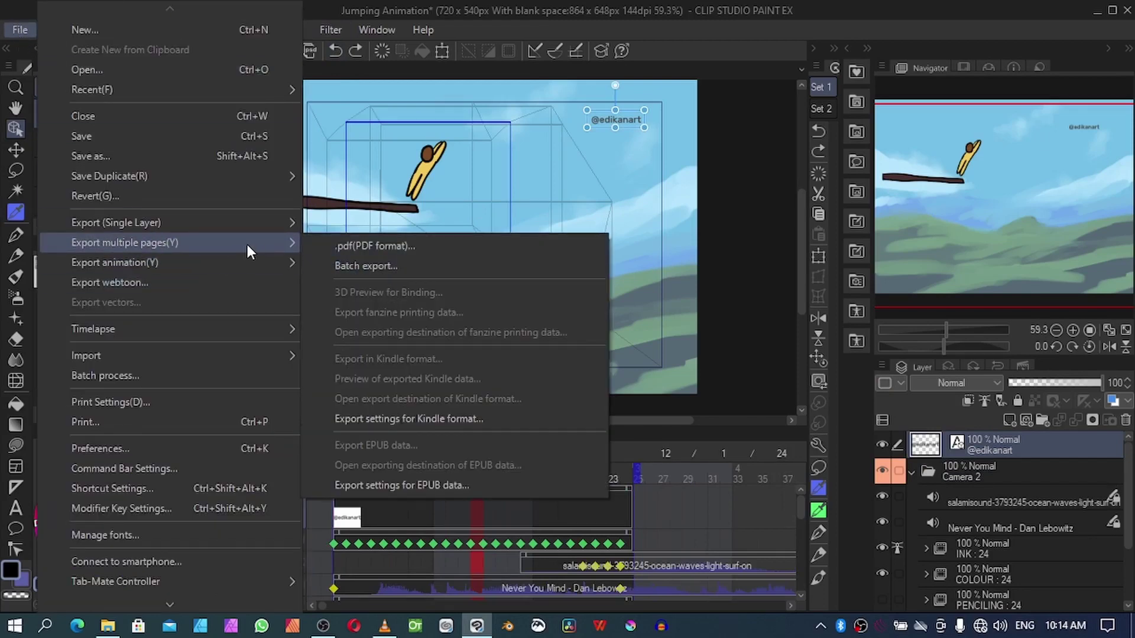
mouse_move(251, 261)
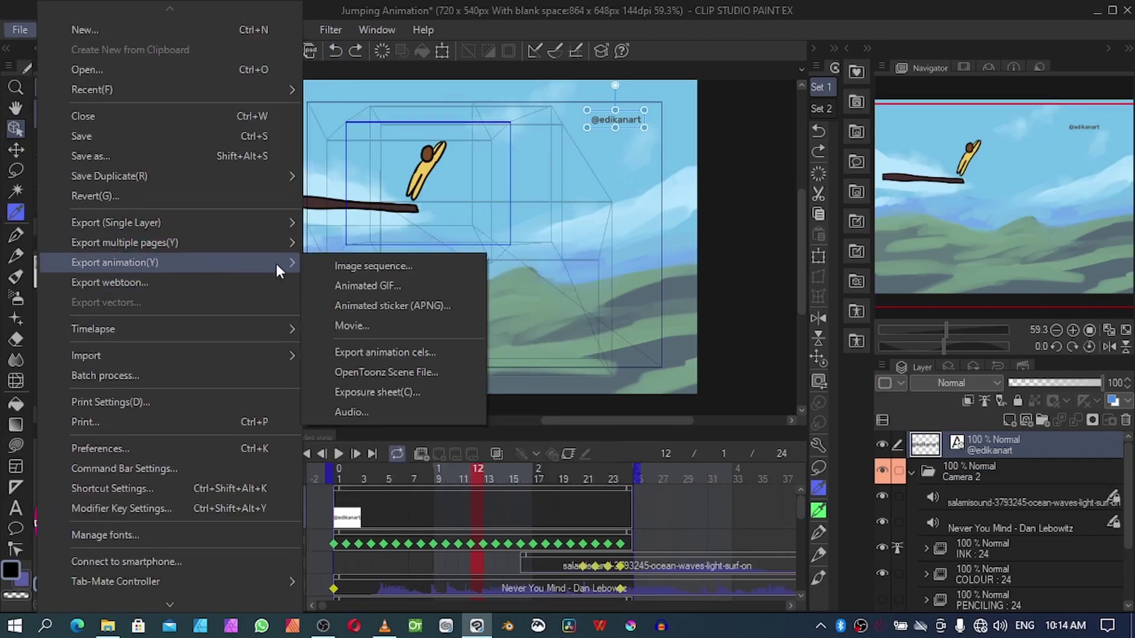
Step: Export a Movie named 'Jump animation' as MP4 to the Desktop
left_click(355, 327)
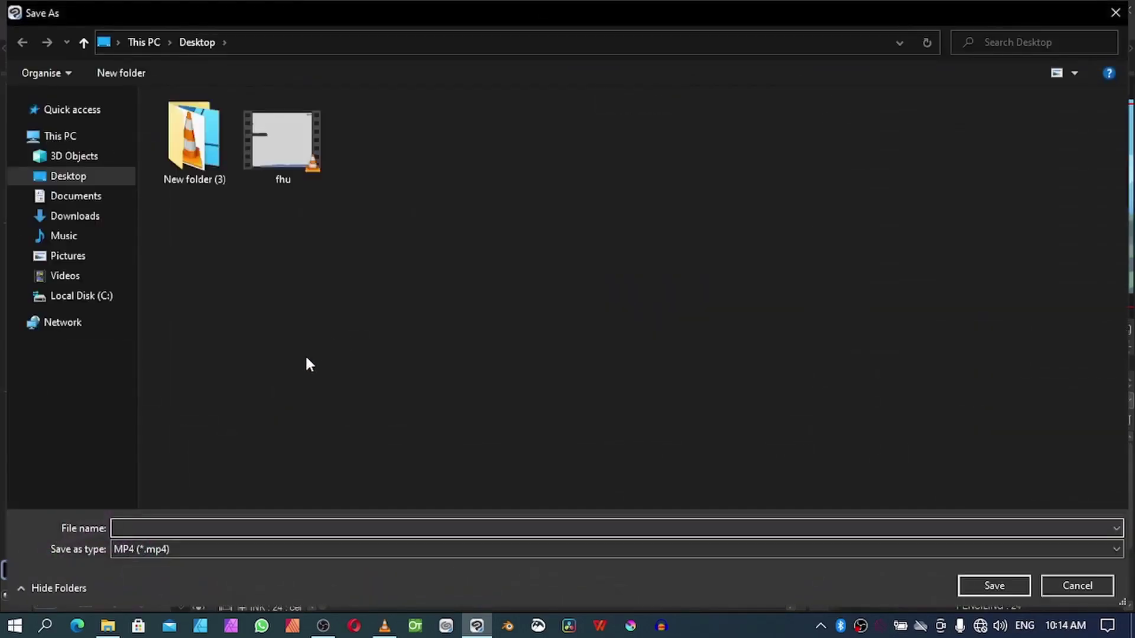
left_click(286, 142)
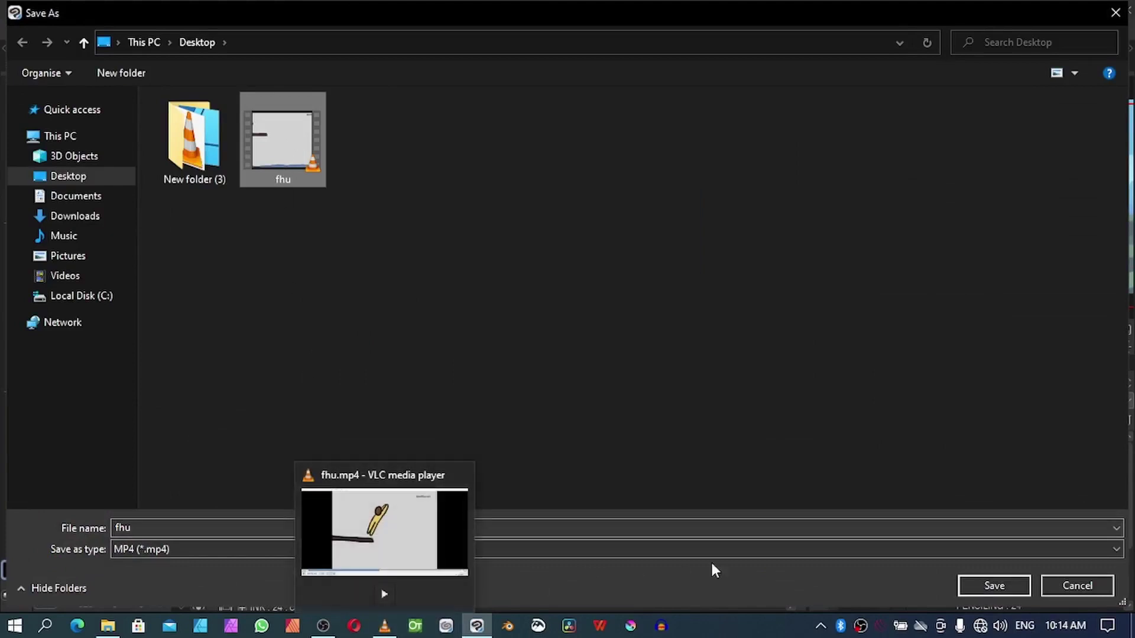
double_click(125, 528)
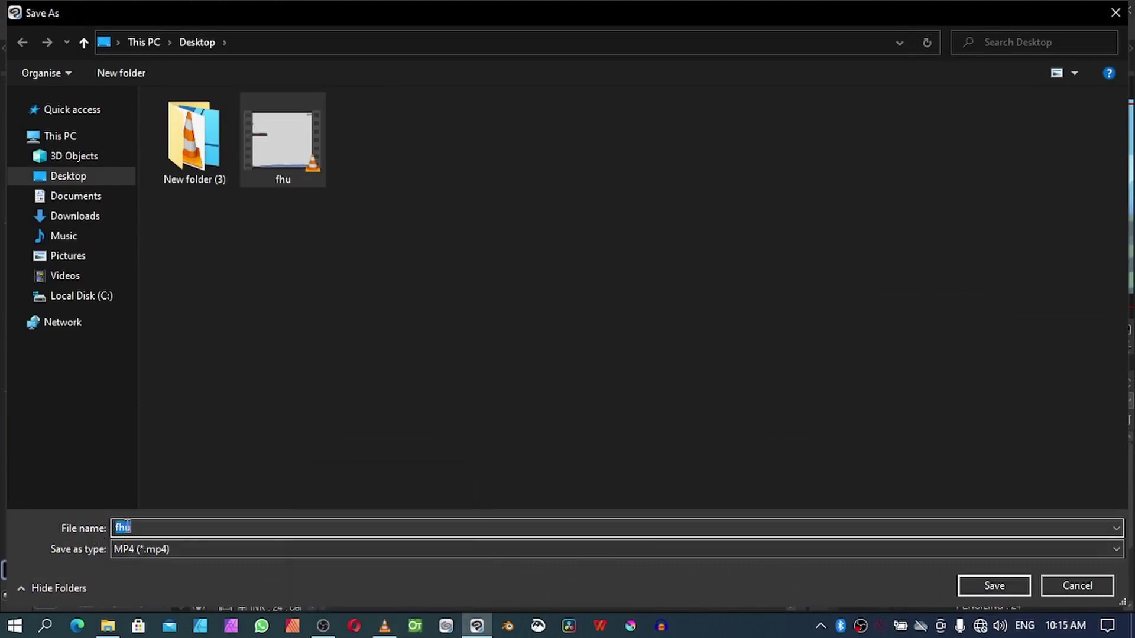
type("jump ")
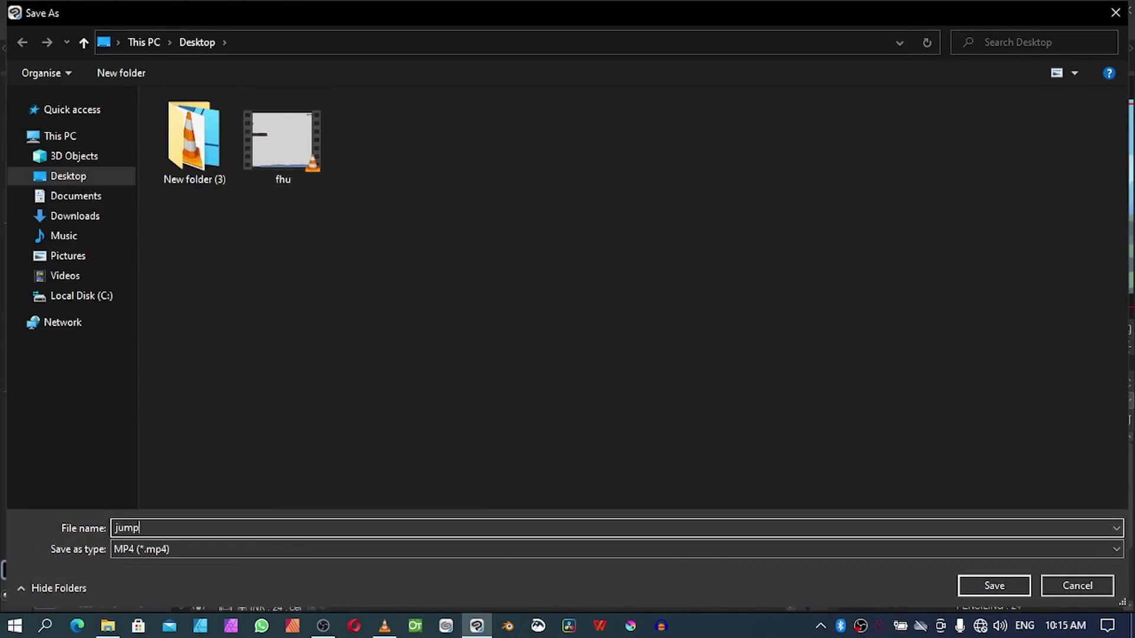
type("animation")
left_click(114, 536)
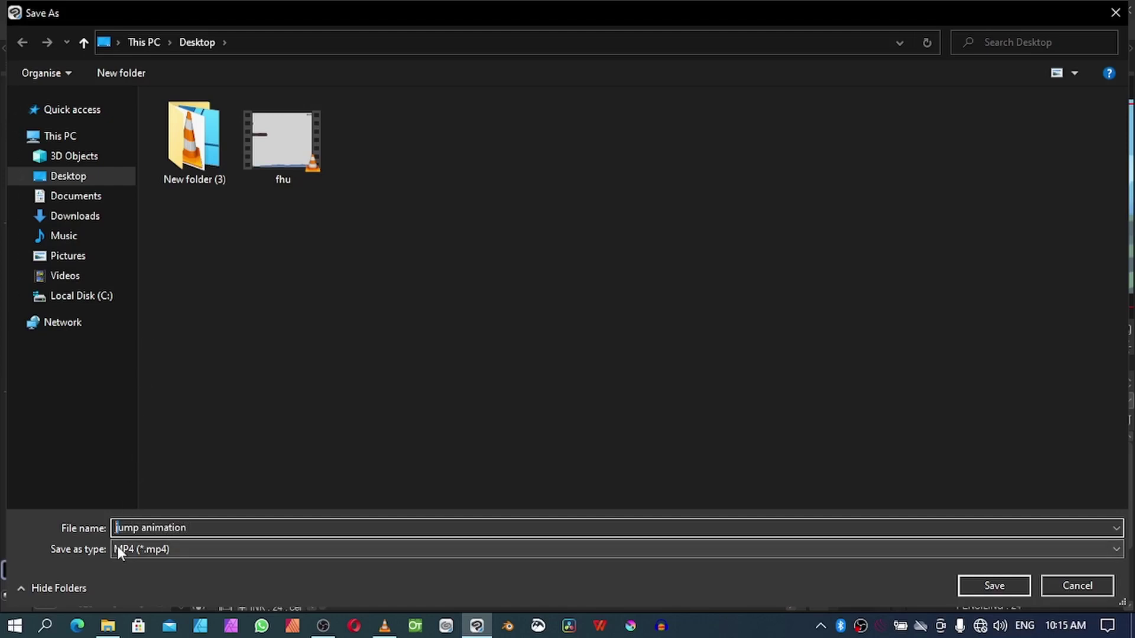
key("Delete")
type("J")
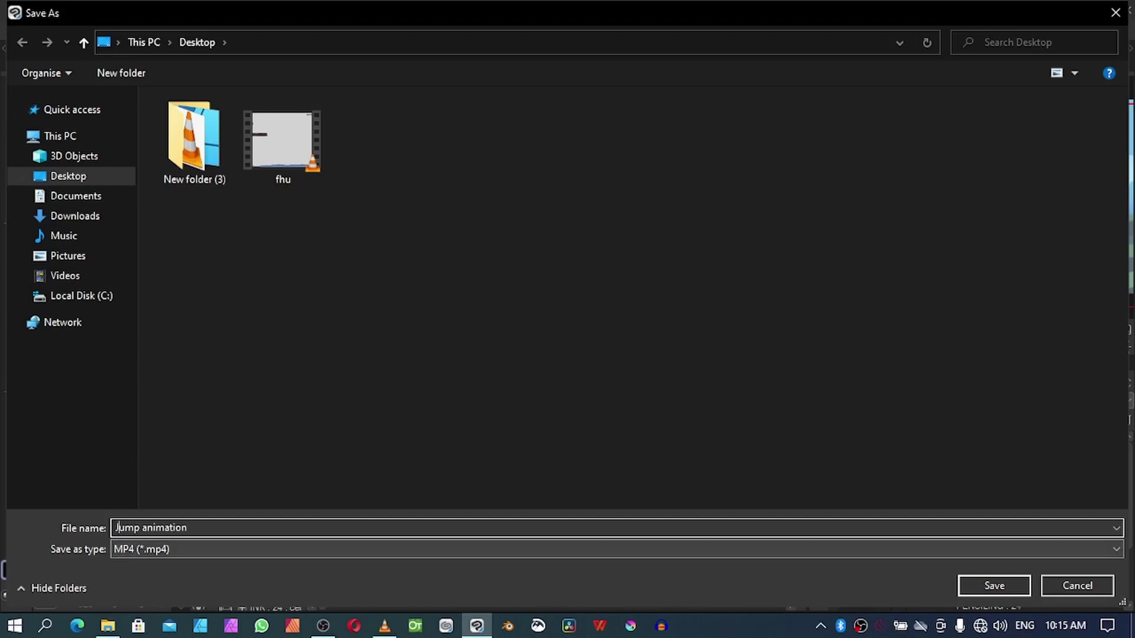
left_click(983, 588)
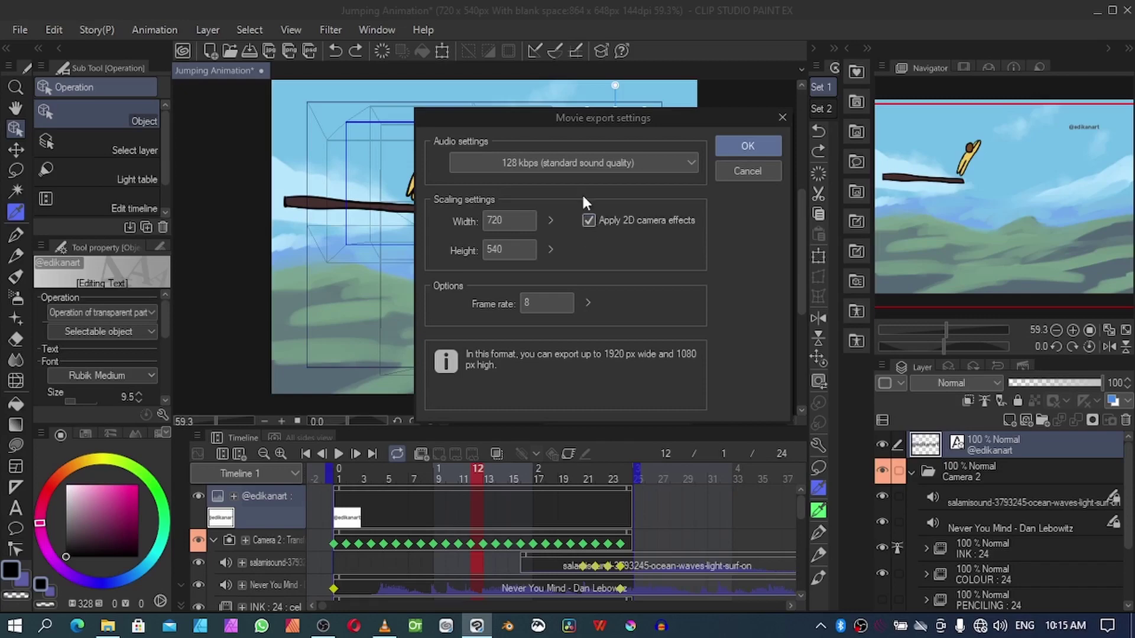
Step: Keep 128 kbps audio quality and confirm the settings to render the movie
left_click(581, 161)
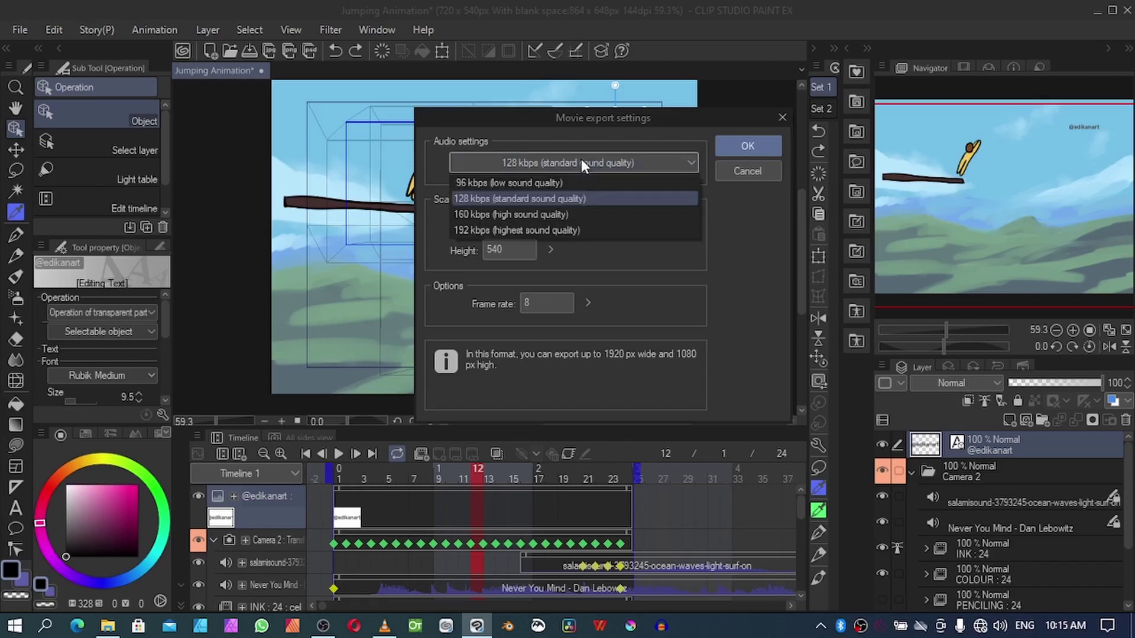
left_click(580, 200)
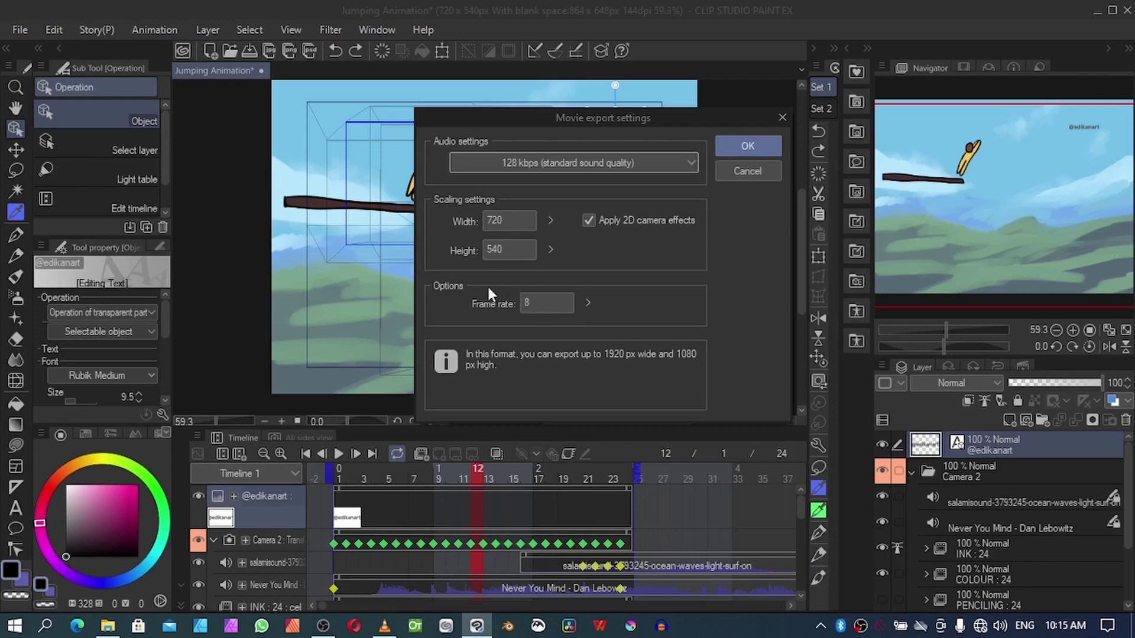
left_click(748, 147)
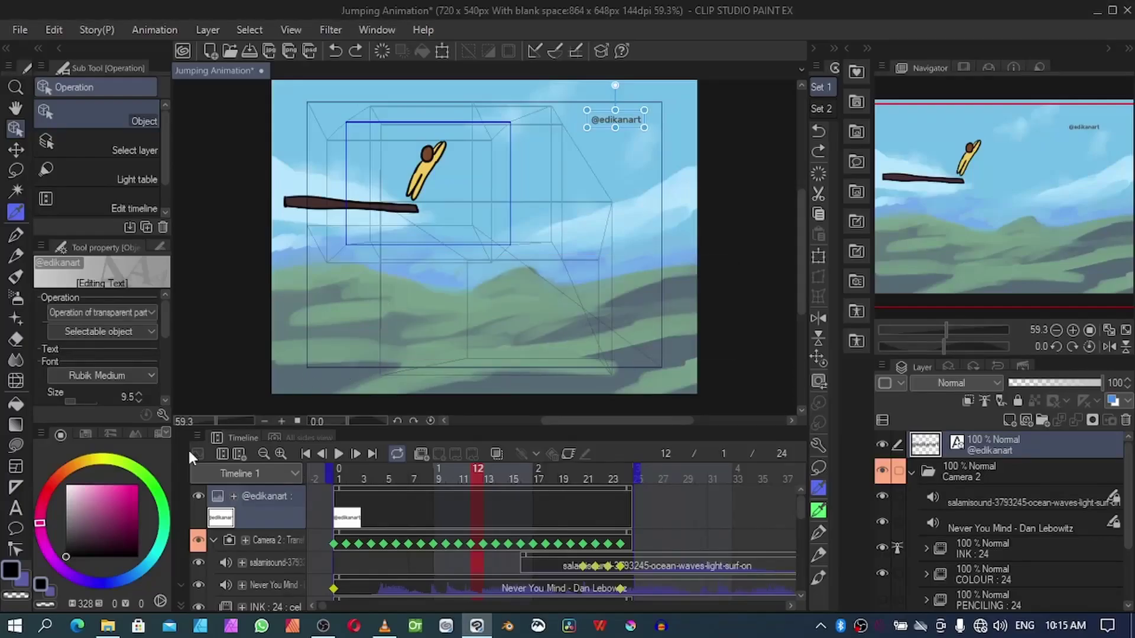
Step: Select Jump animation.mp4 (237 KB) in the Desktop folder and switch to VLC media player
mouse_move(107, 625)
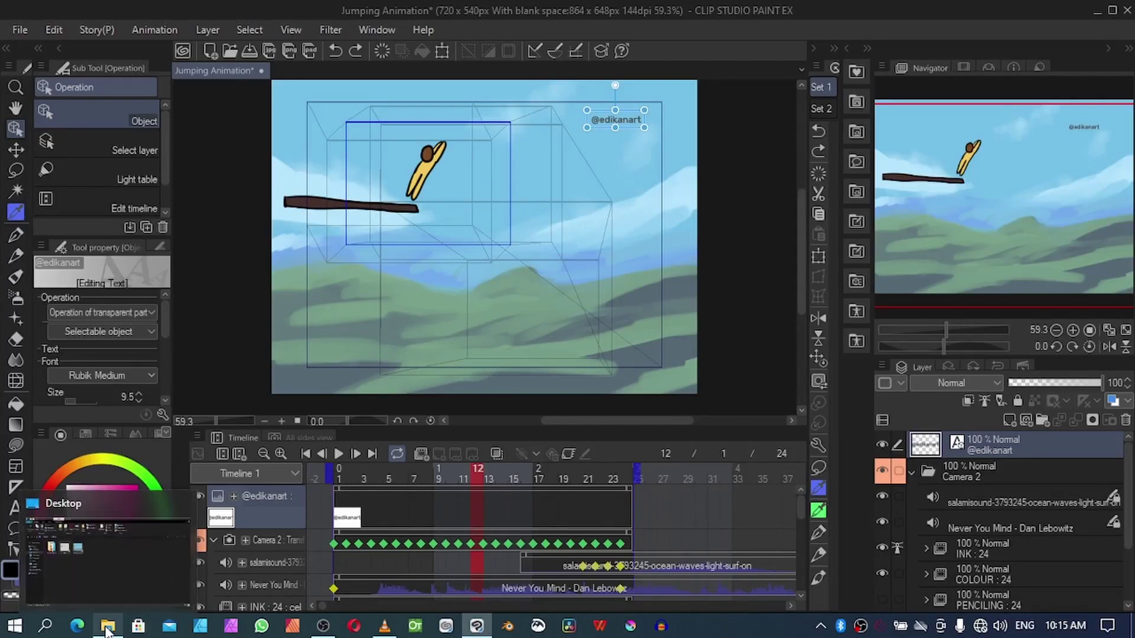
left_click(113, 585)
left_click(375, 202)
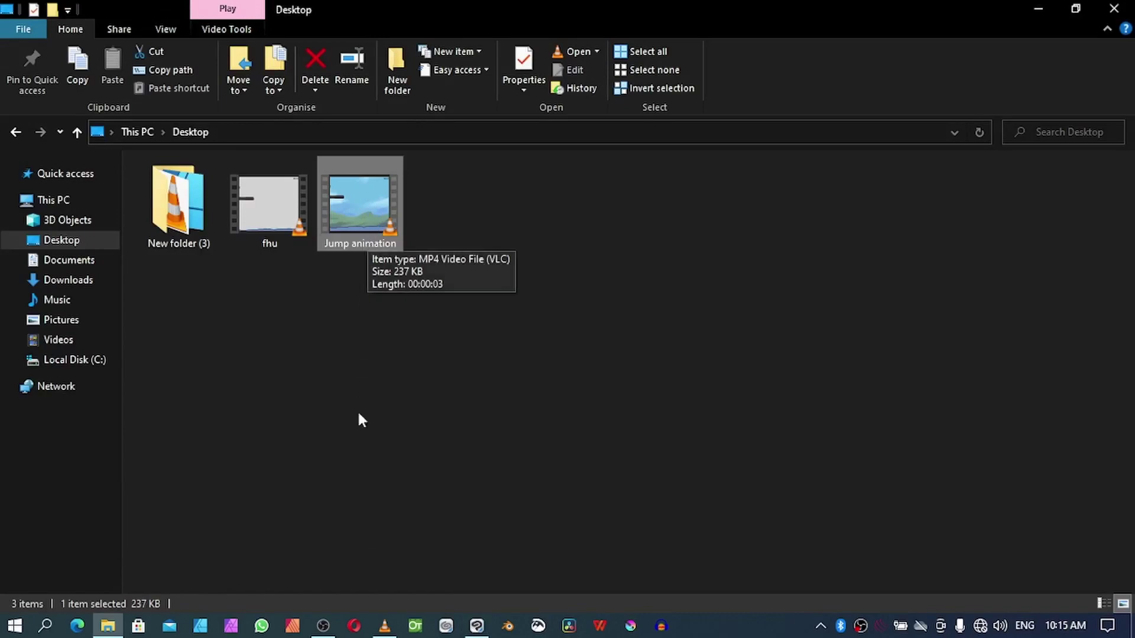
left_click(385, 626)
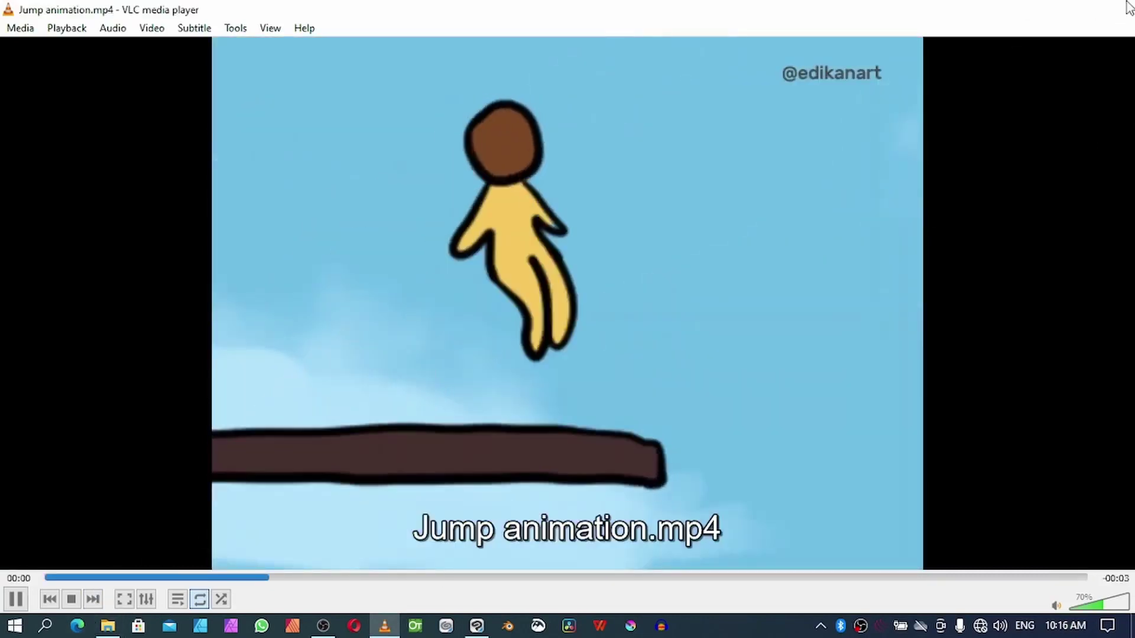
Step: Play Jump animation.mp4 from the Desktop in VLC, pause it, and return to Clip Studio Paint
left_click(1036, 8)
left_click(477, 626)
left_click(108, 628)
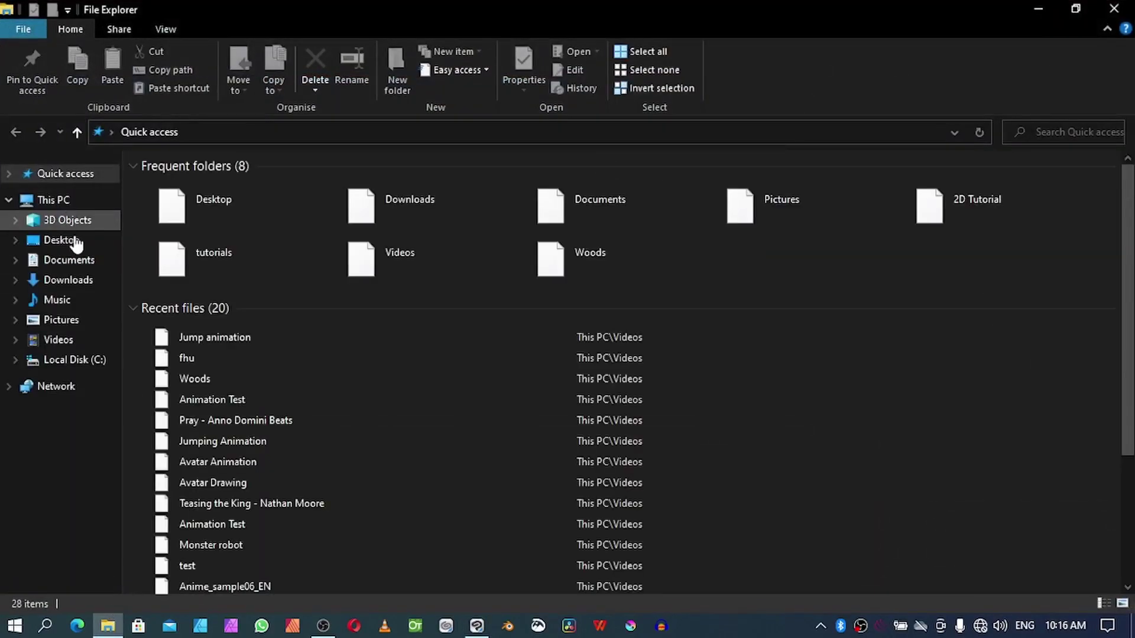
left_click(70, 241)
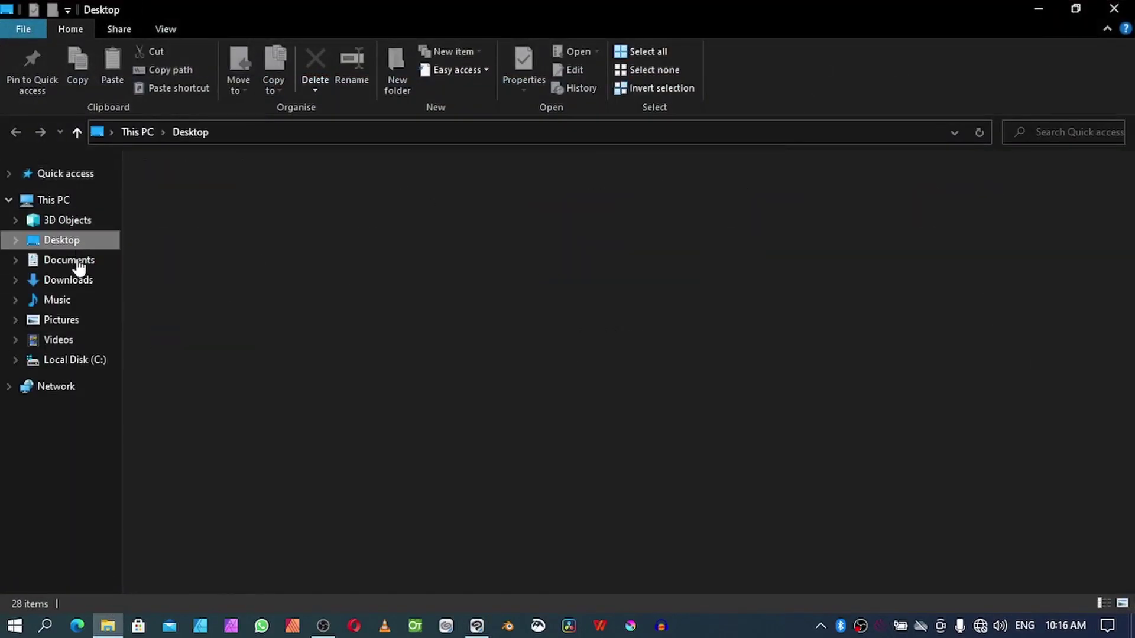
left_click(360, 230)
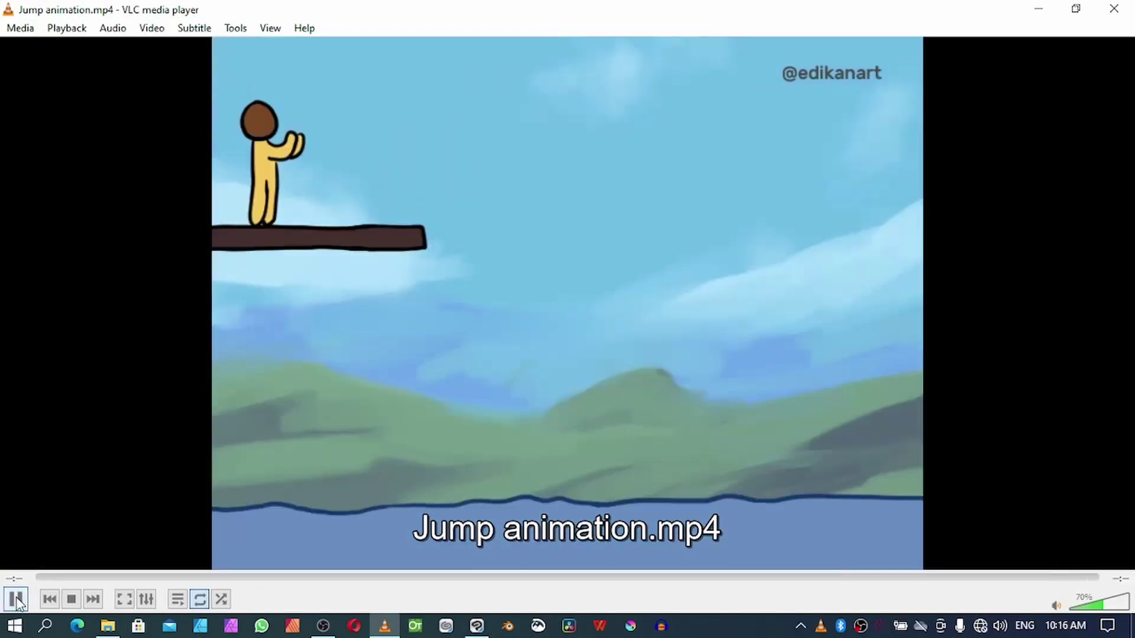
left_click(15, 599)
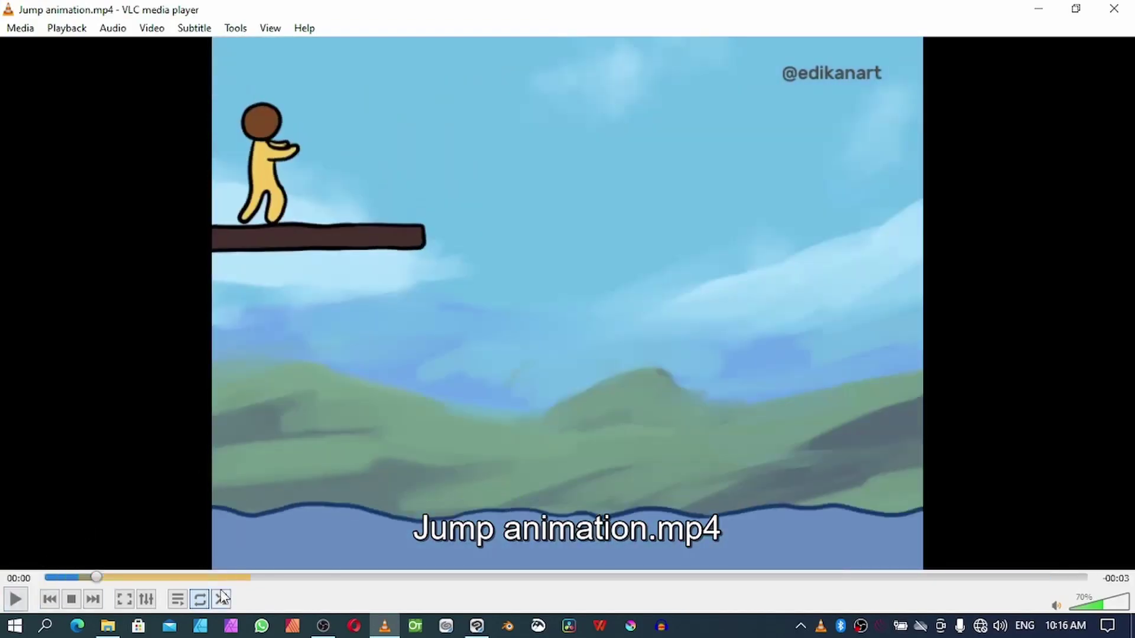
left_click(478, 628)
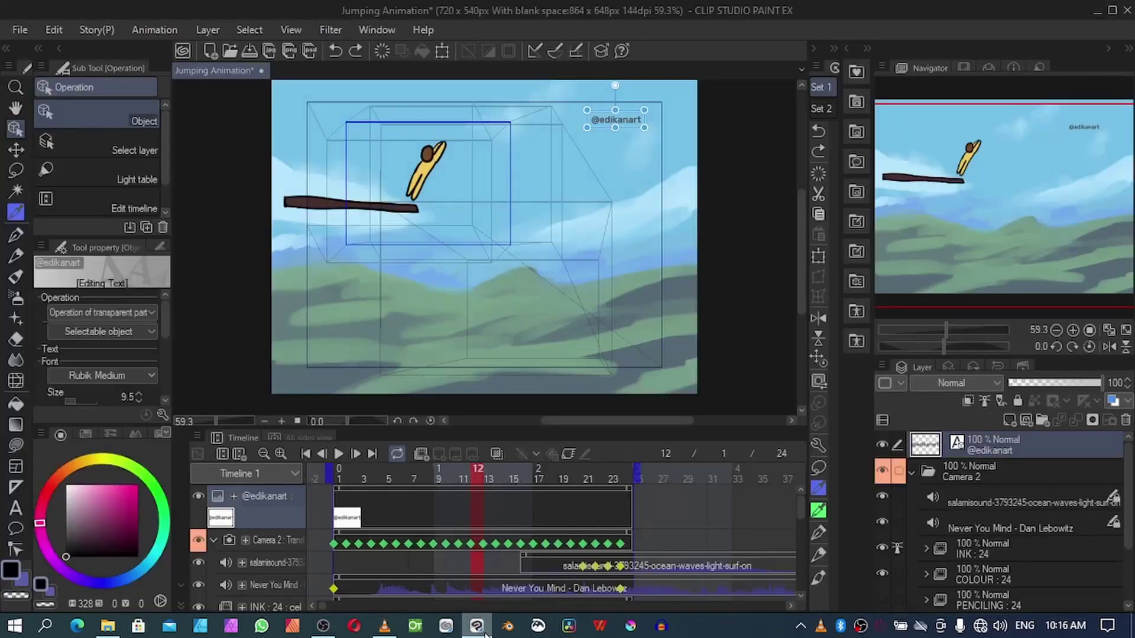